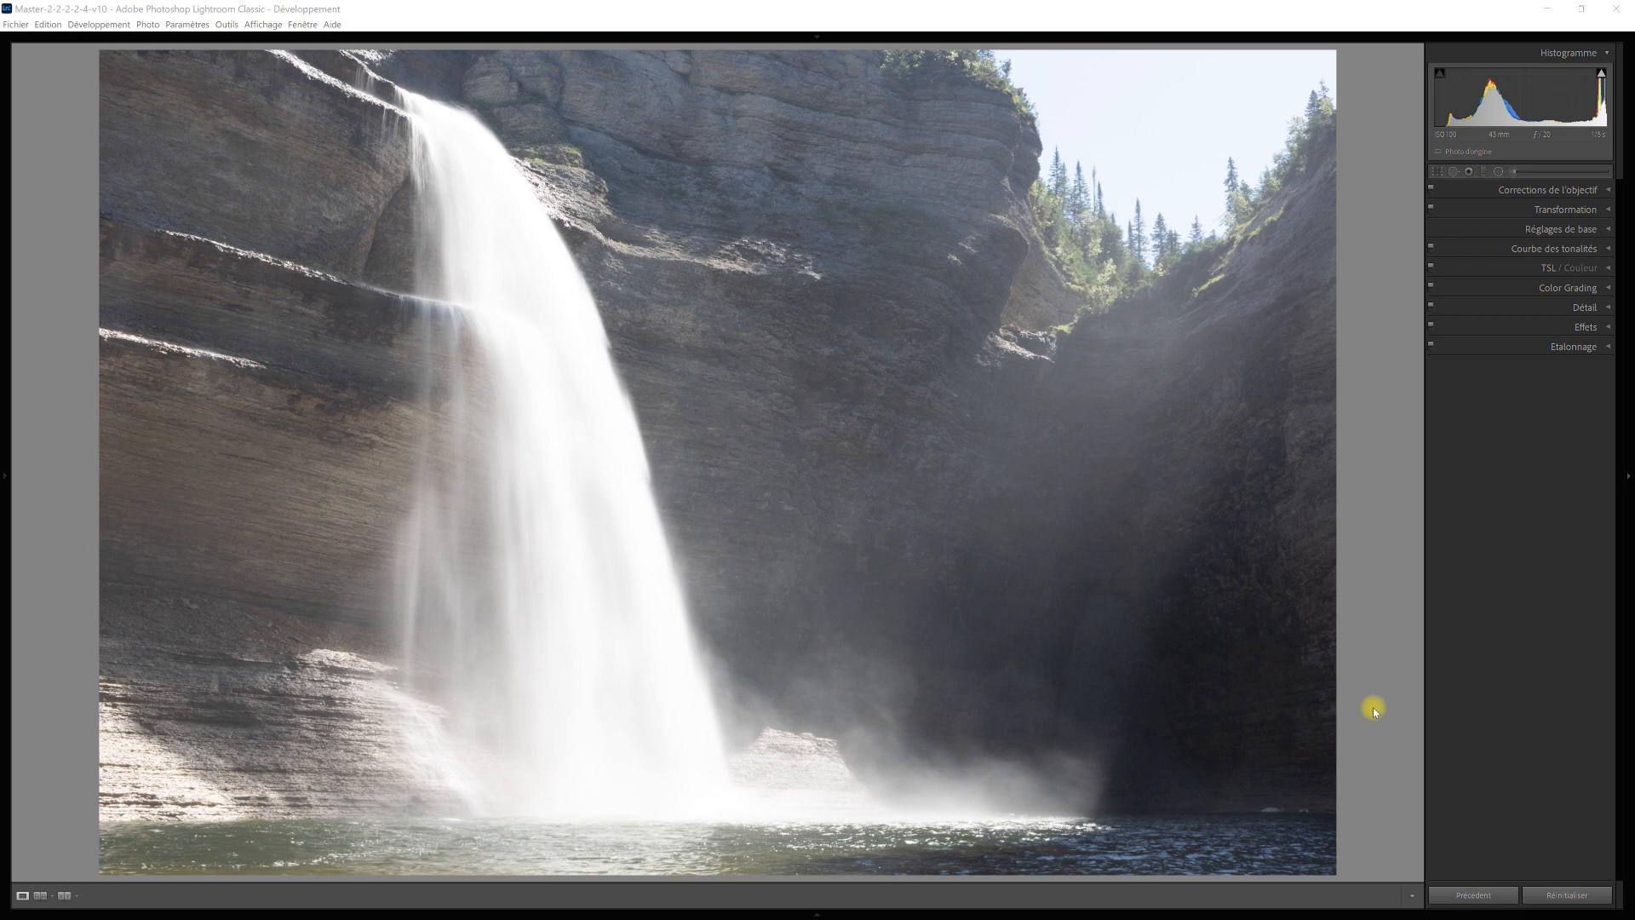
- In the basic adjustments, lower the photo's exposure to −0.55 and raise the contrast to +13
click(1605, 237)
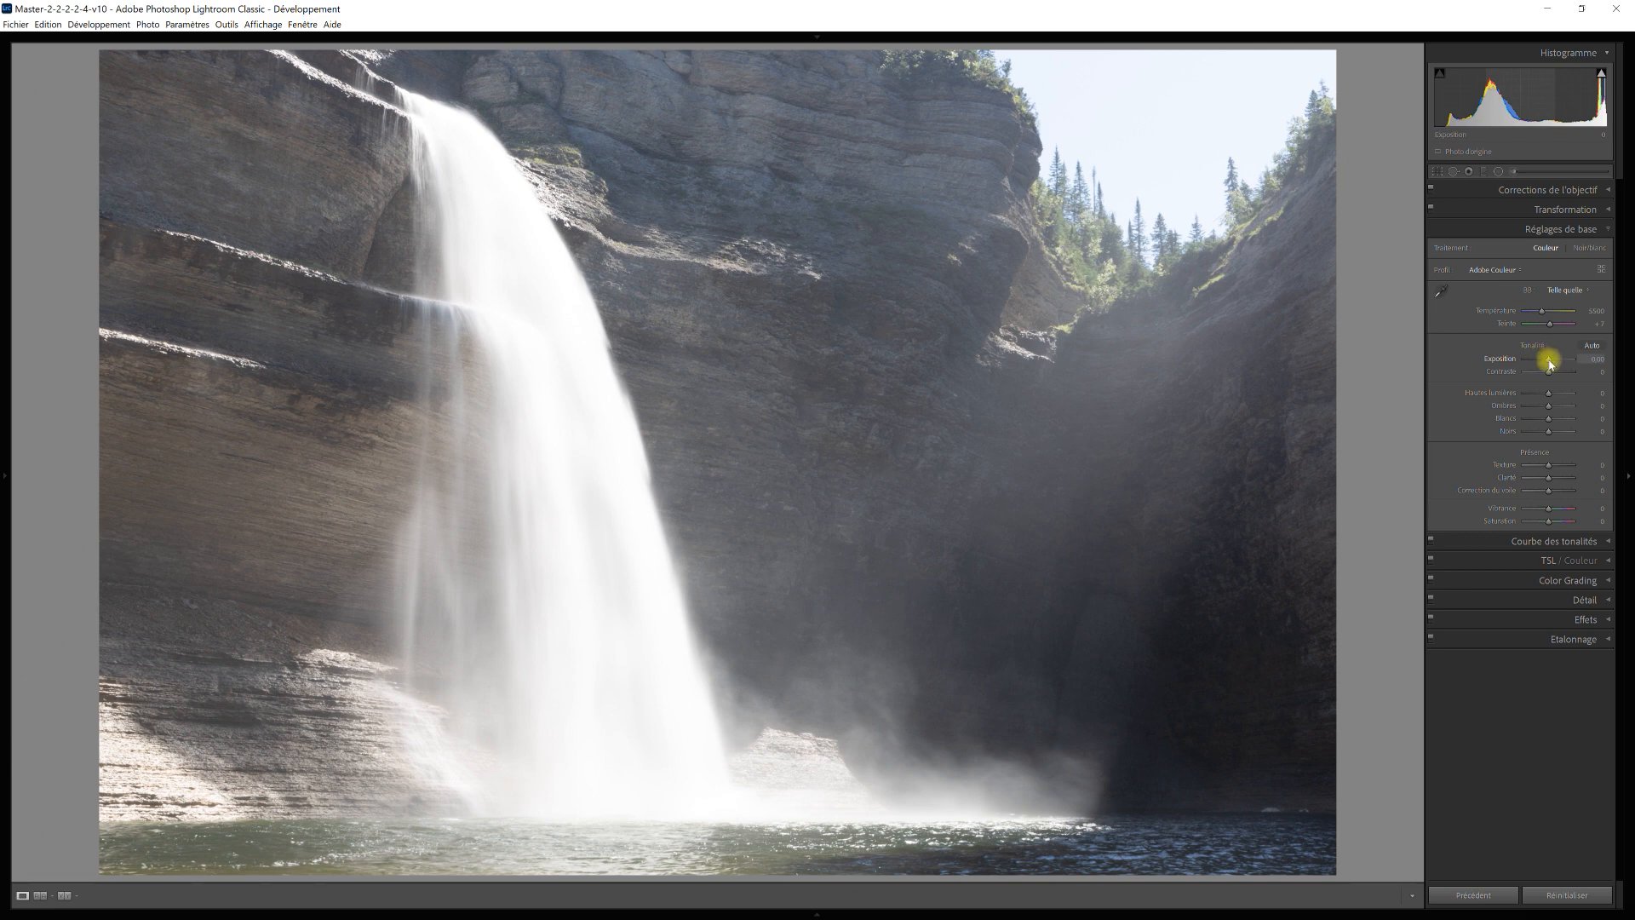
drag(1549, 363, 1548, 364)
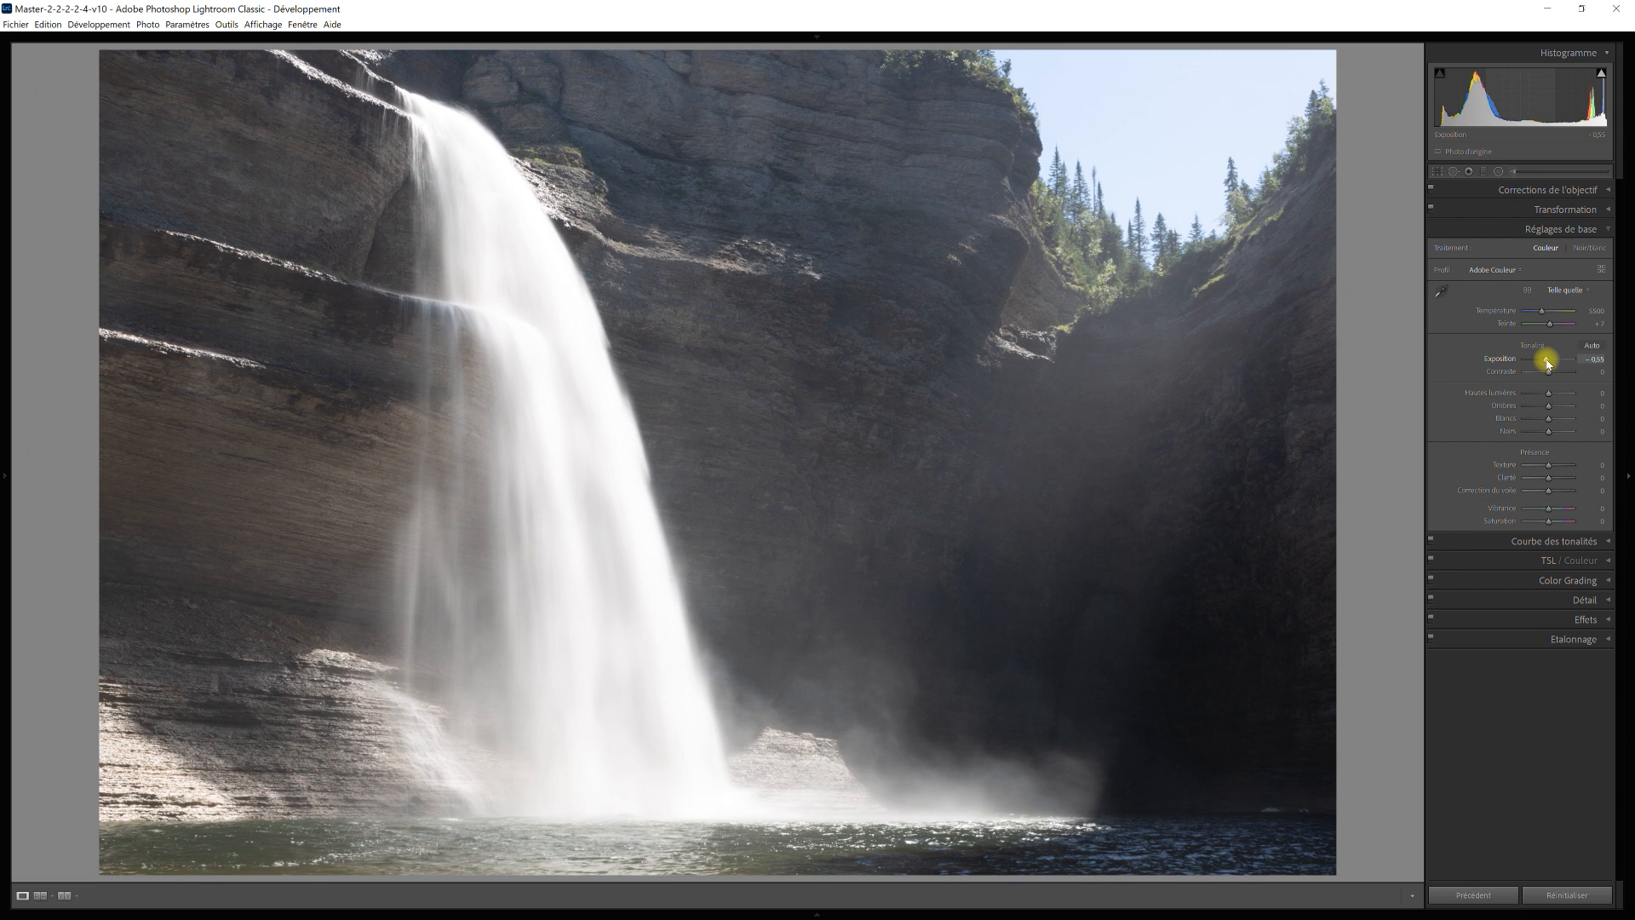
drag(1549, 372, 1552, 375)
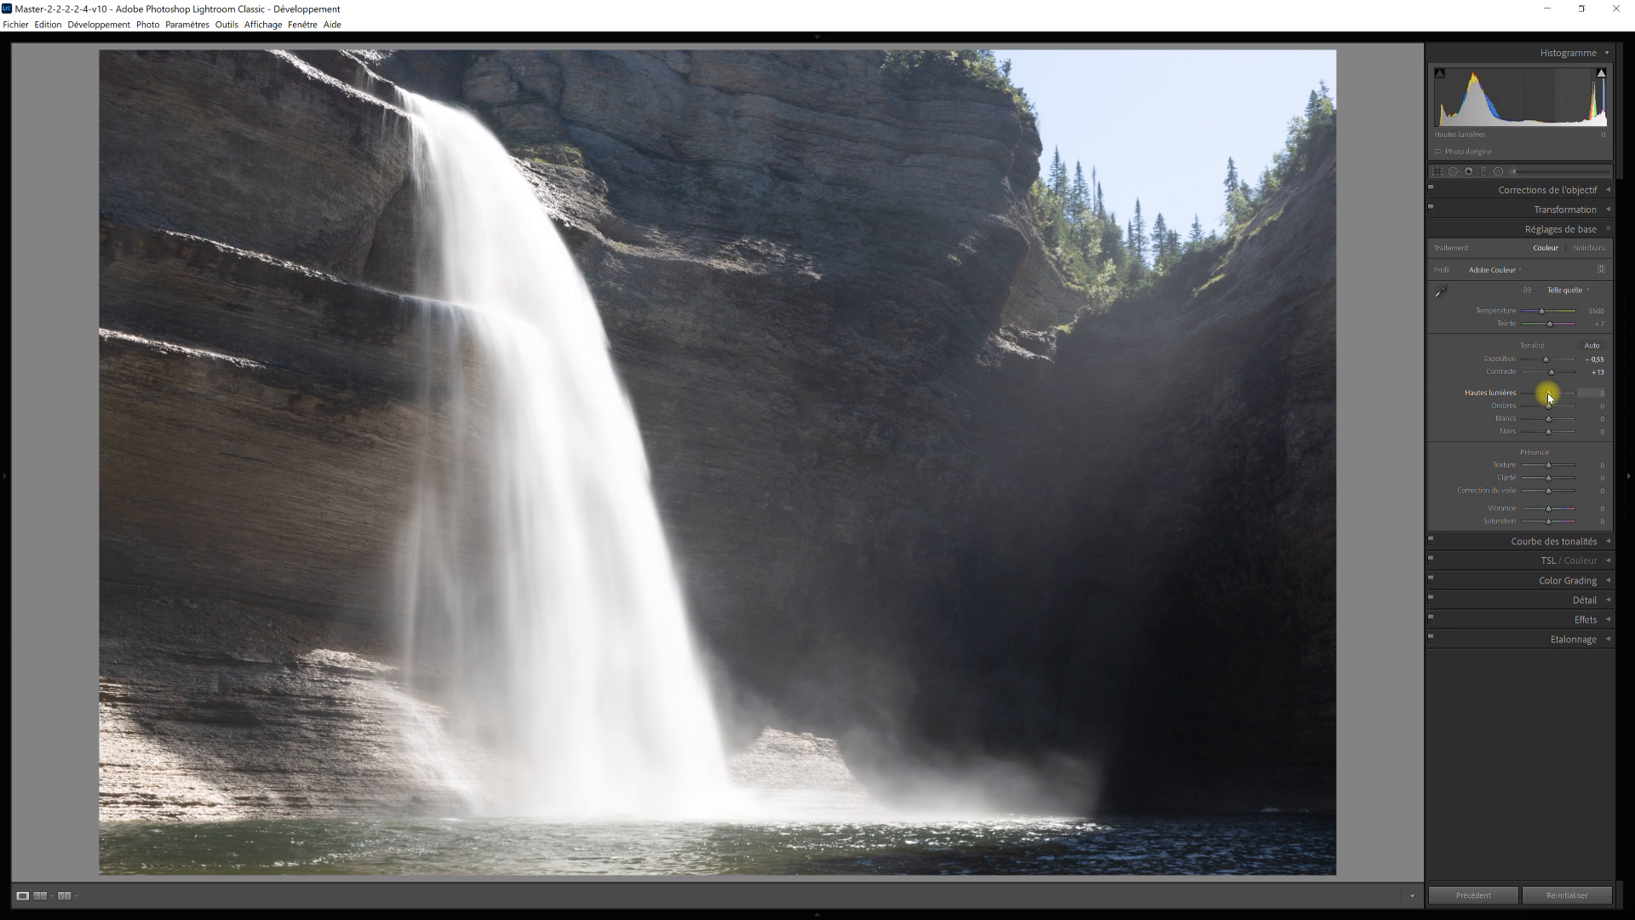
- Try brighter and darker highlights on the waterfall, check highlight clipping, and set the highlights to +2
drag(1550, 397, 1559, 397)
mouse_move(1559, 396)
mouse_down()
mouse_move(1537, 392)
mouse_move(1548, 400)
mouse_up()
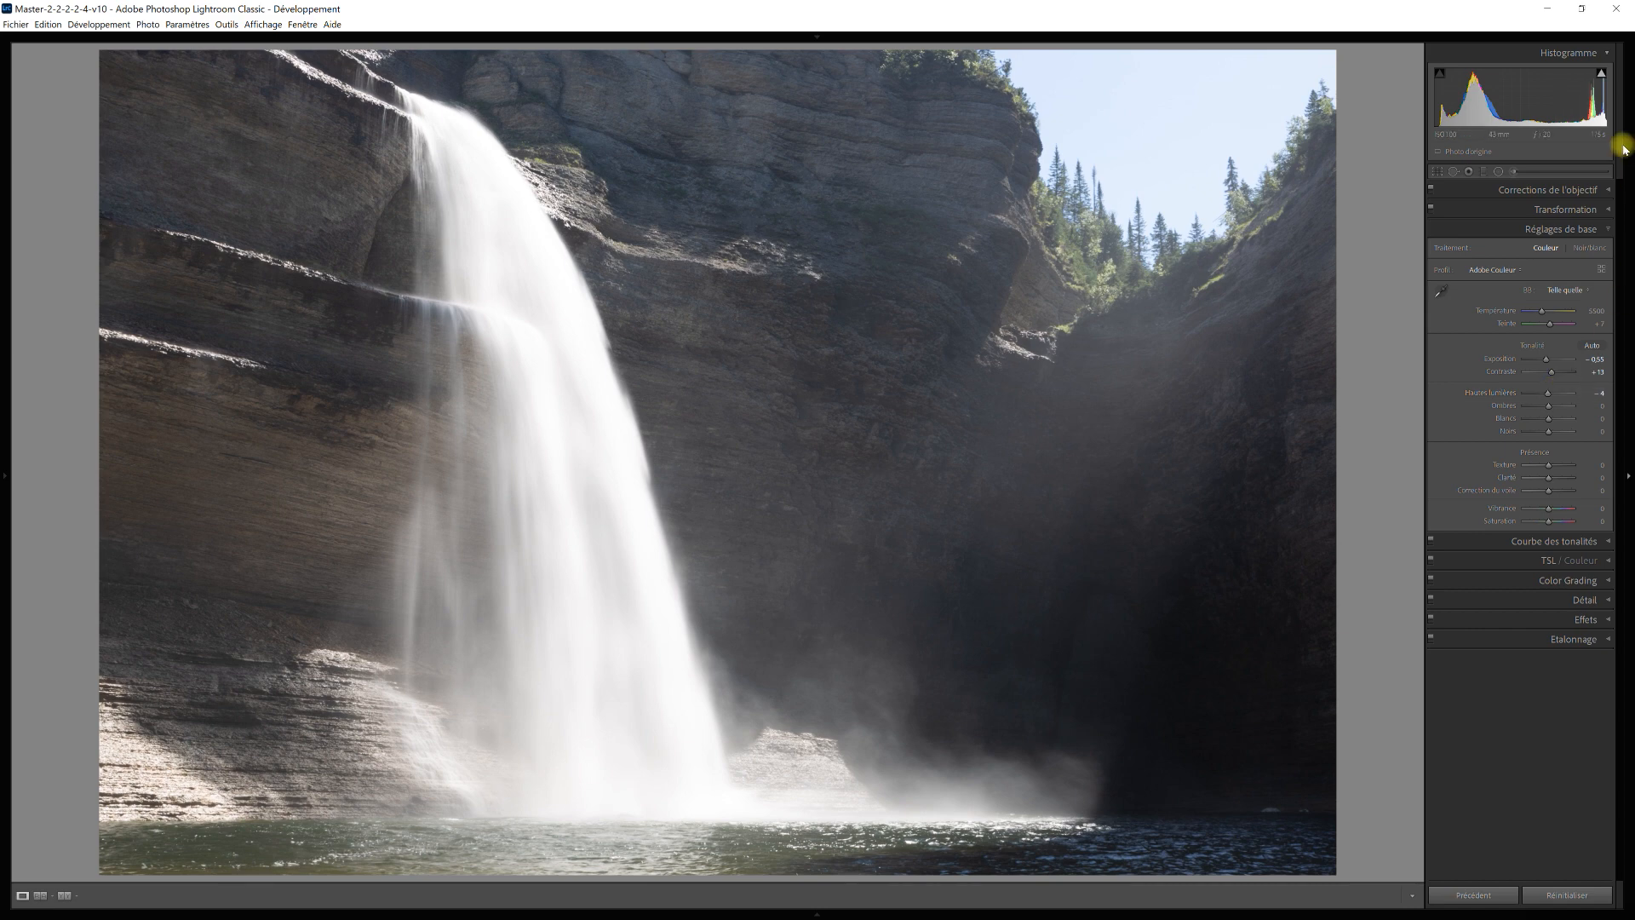
mouse_move(1600, 76)
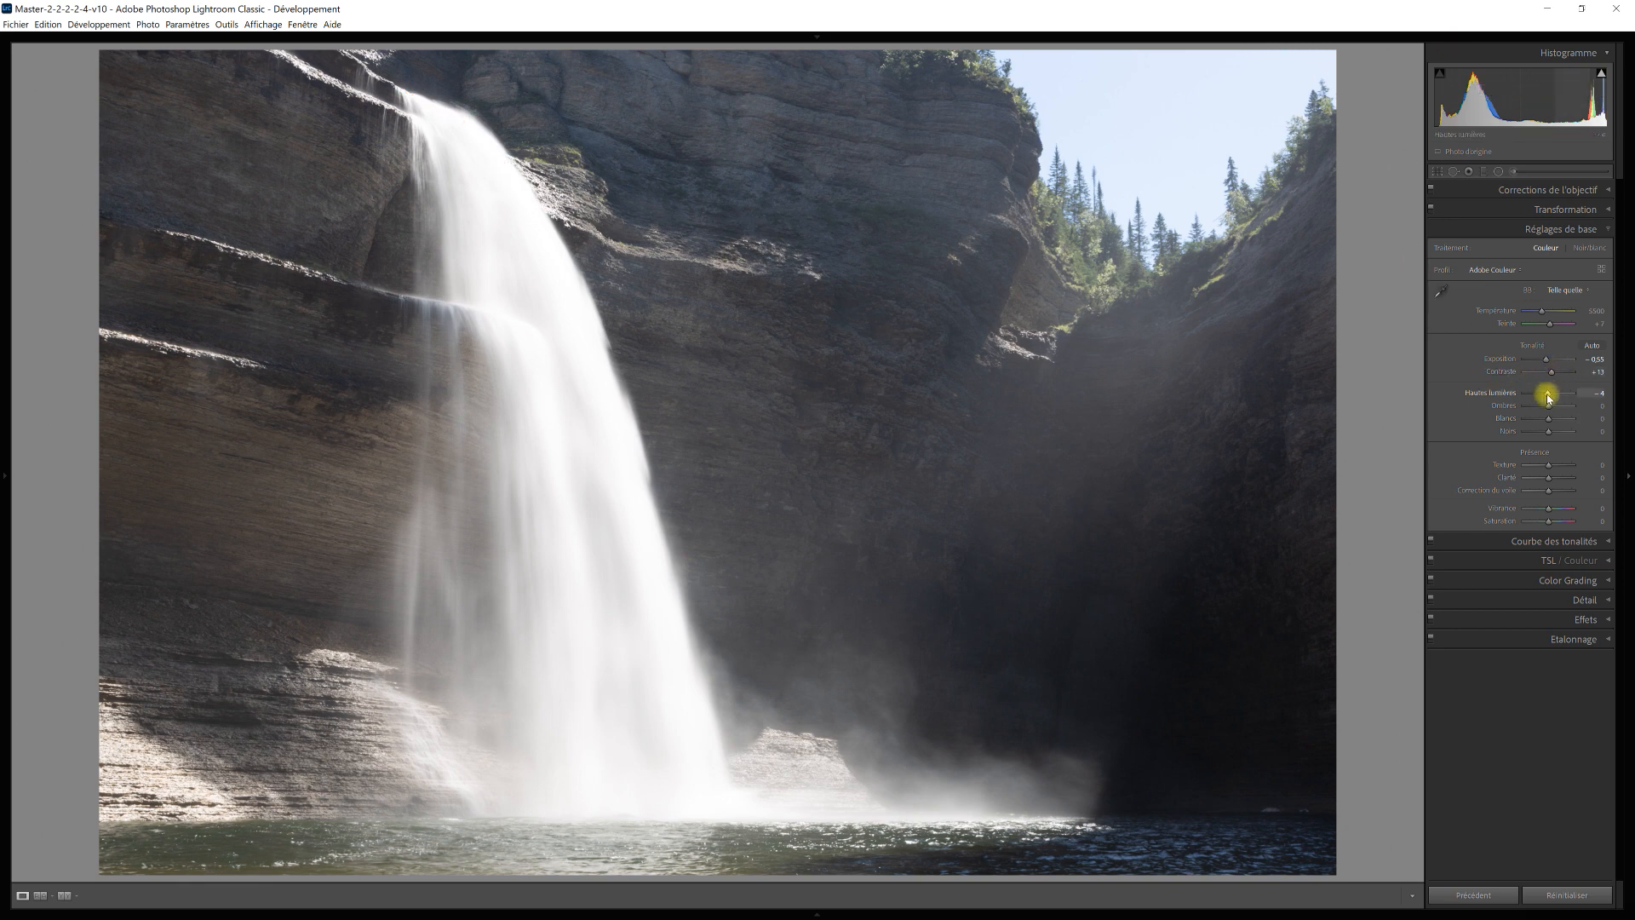
drag(1548, 396, 1549, 397)
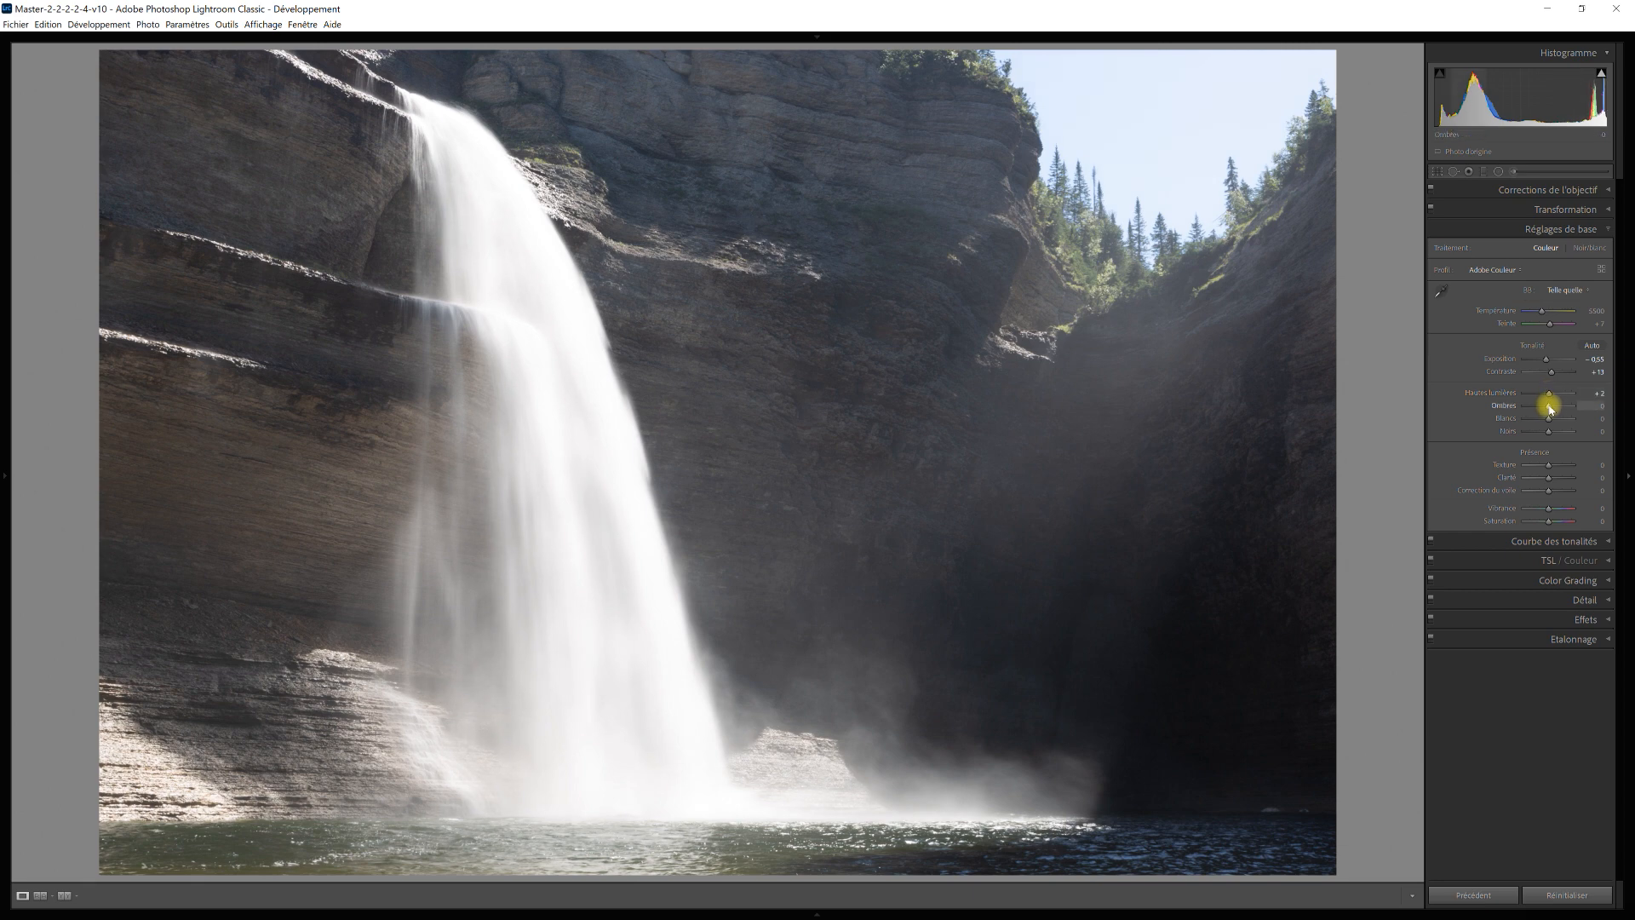
- Test lighter and darker shadows, set the shadows to −33, and toggle the clipping display on and off
drag(1548, 407, 1560, 408)
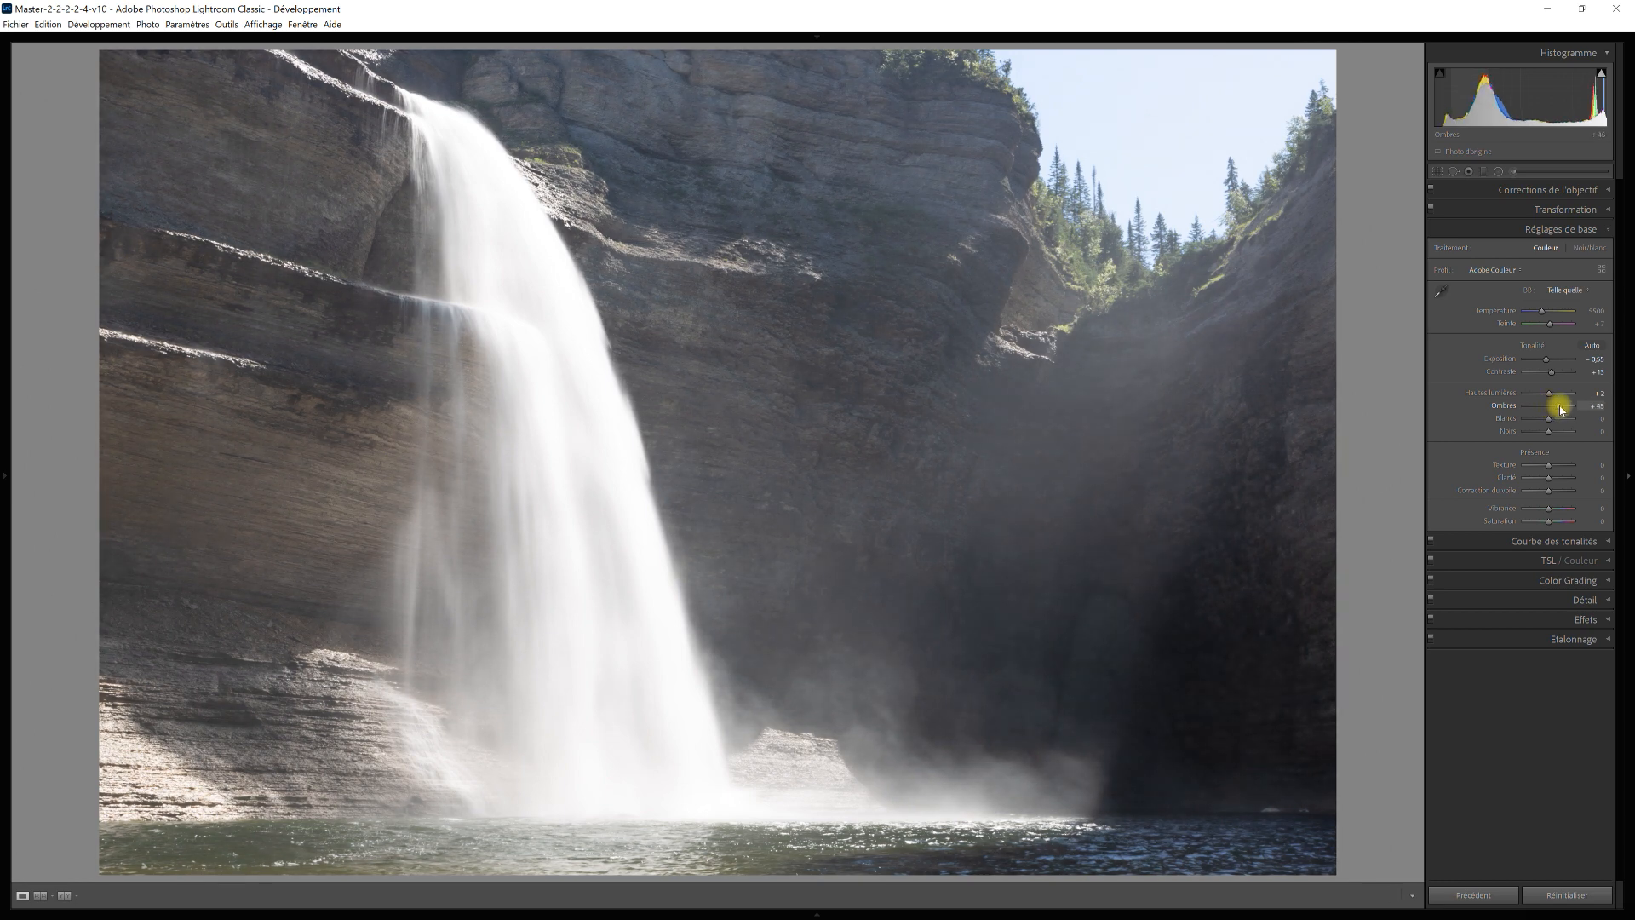
drag(1561, 408, 1539, 408)
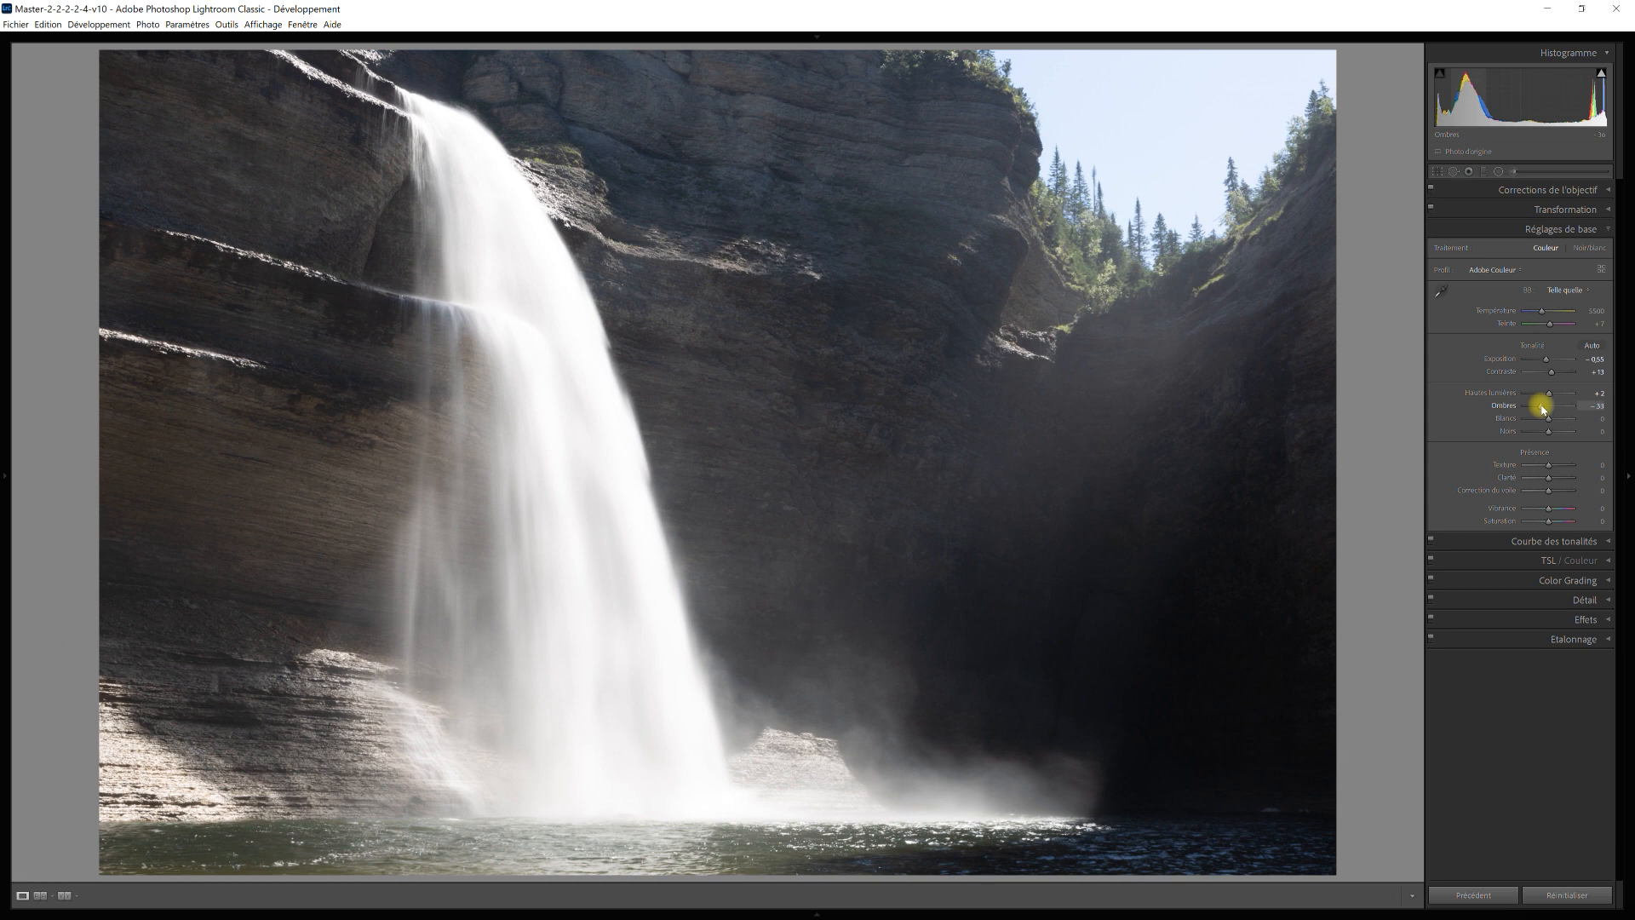
drag(1539, 405, 1542, 409)
key(j)
key(j)
- Refine the tonal range by setting whites to −100, highlights to −16 and blacks to −33
drag(1550, 422, 1510, 419)
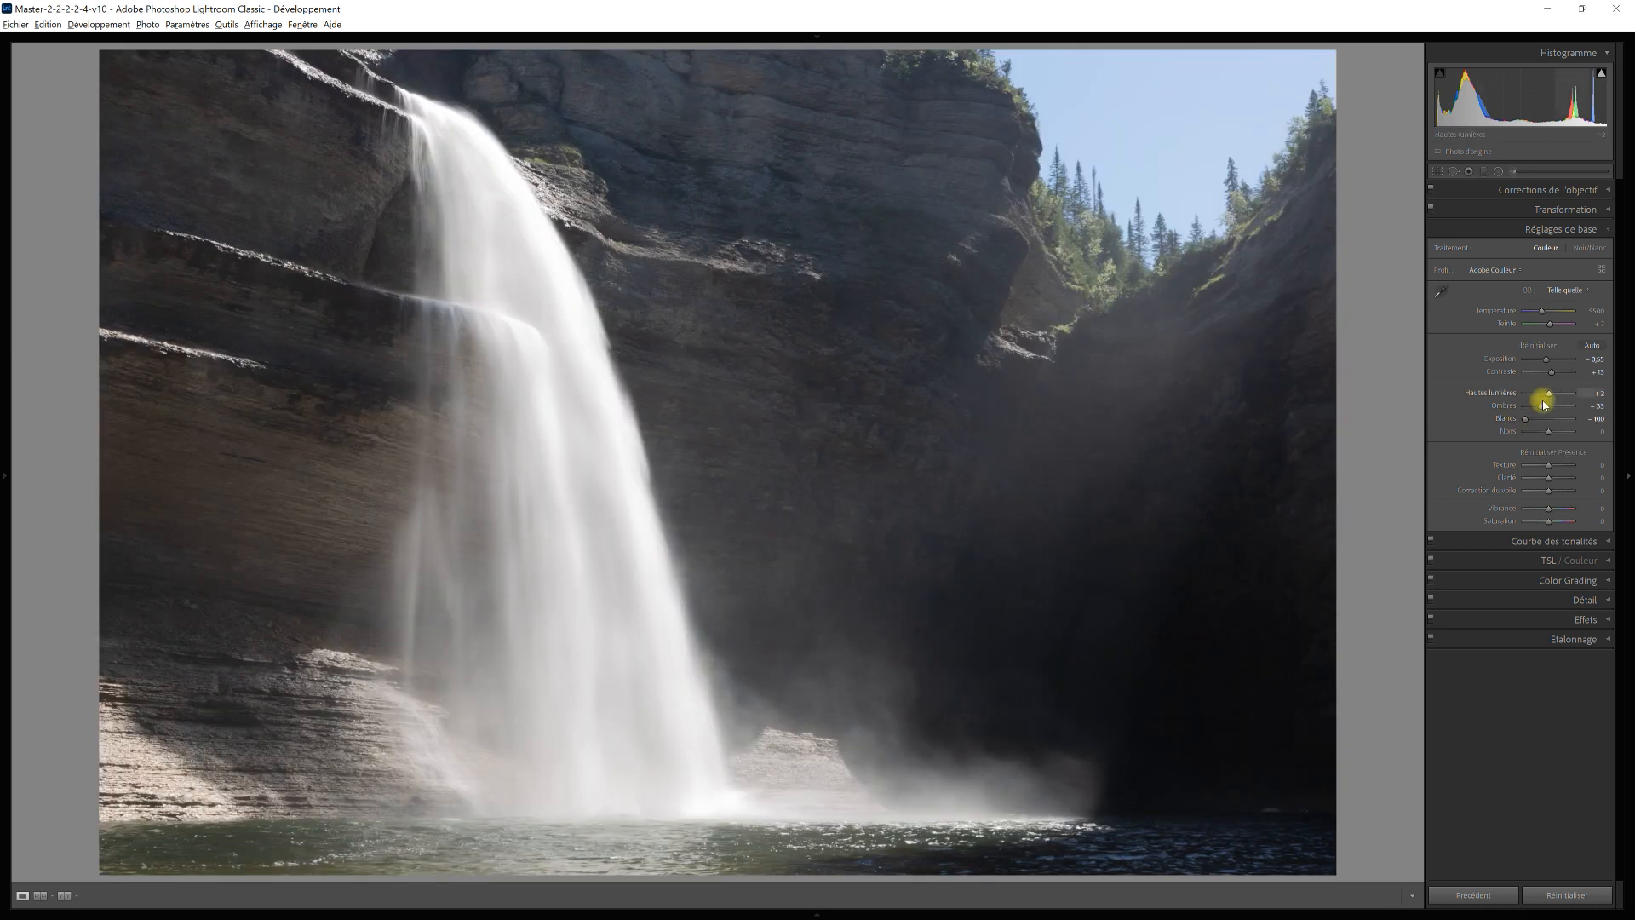
drag(1549, 393, 1547, 394)
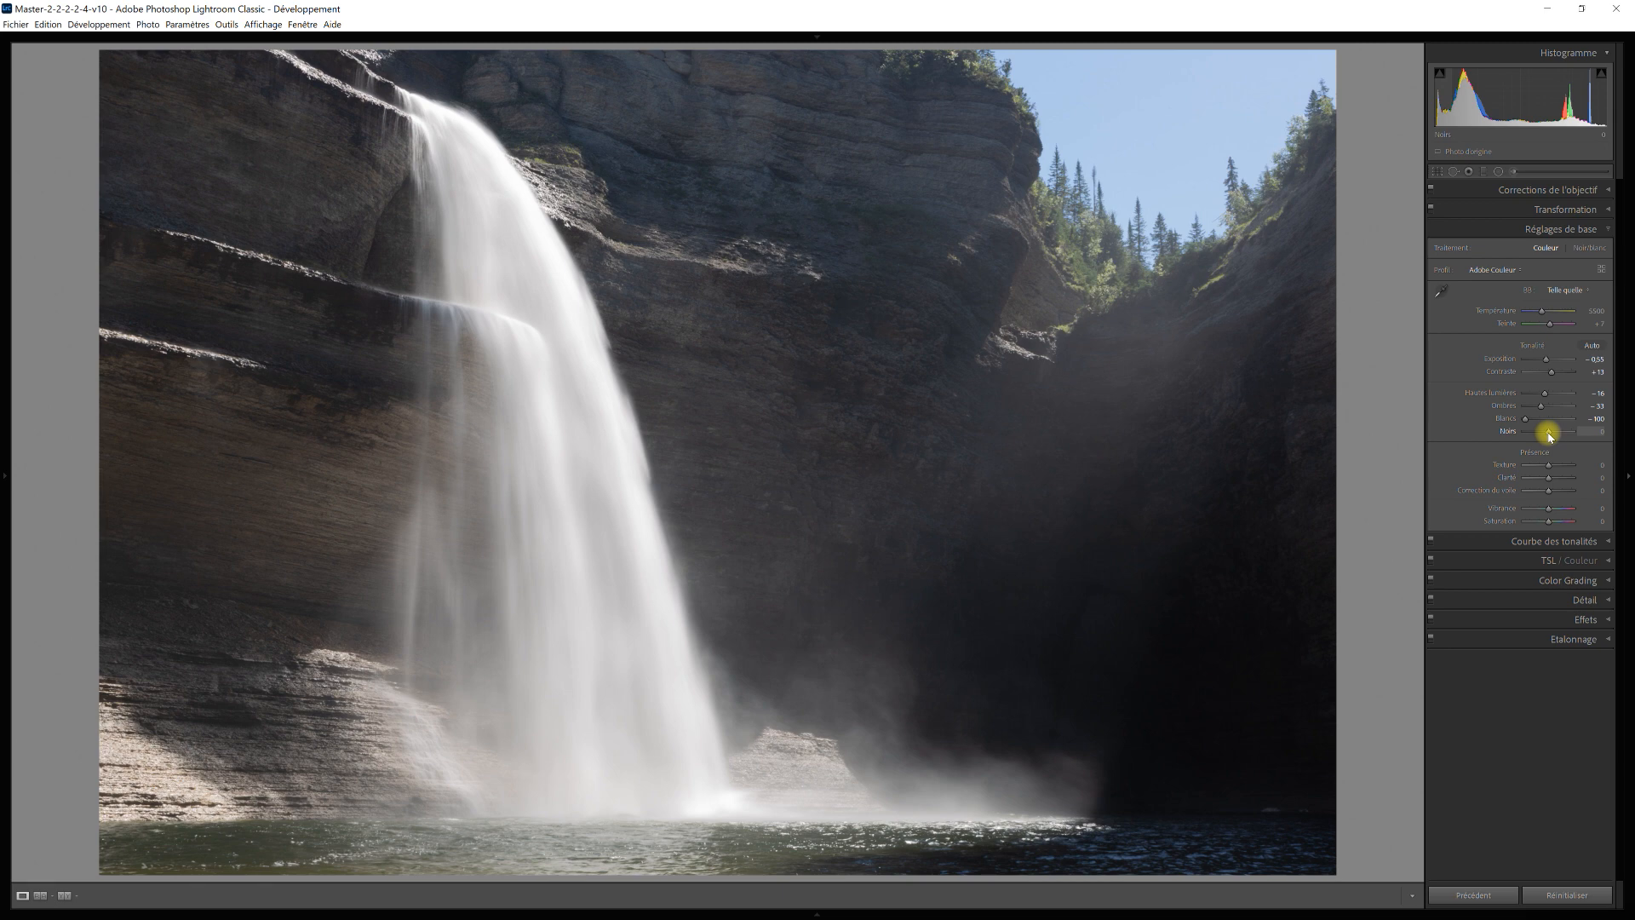
drag(1548, 433, 1541, 435)
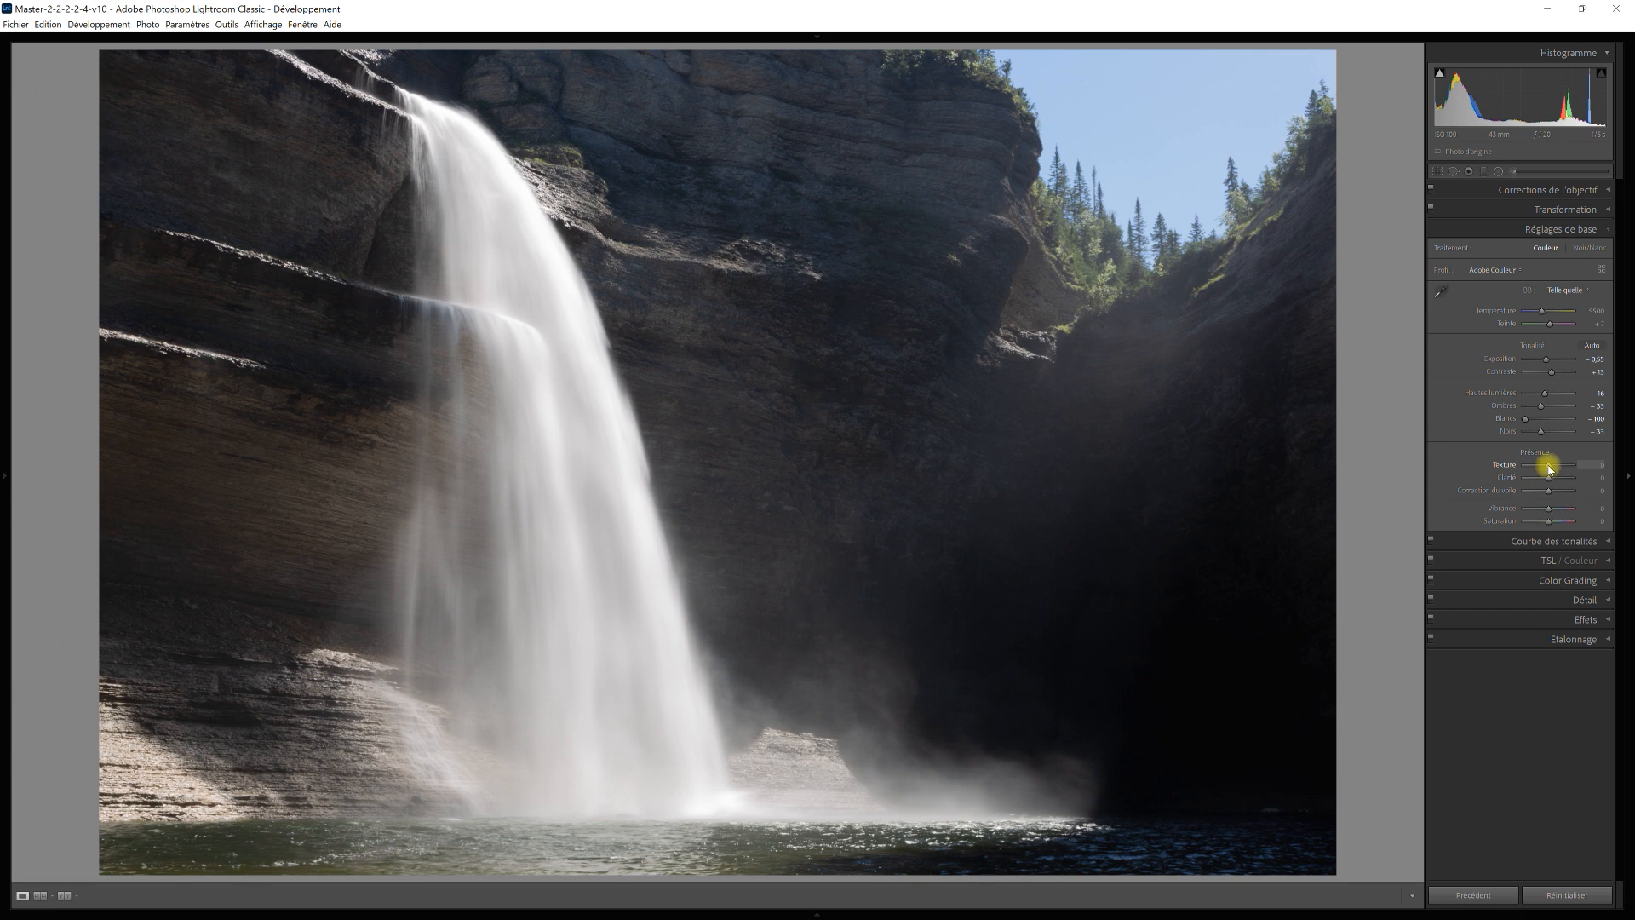
- Set texture to +35 and clarity to +13, and test the dehaze correction before resetting it to zero
drag(1549, 468, 1580, 475)
drag(1548, 482, 1552, 483)
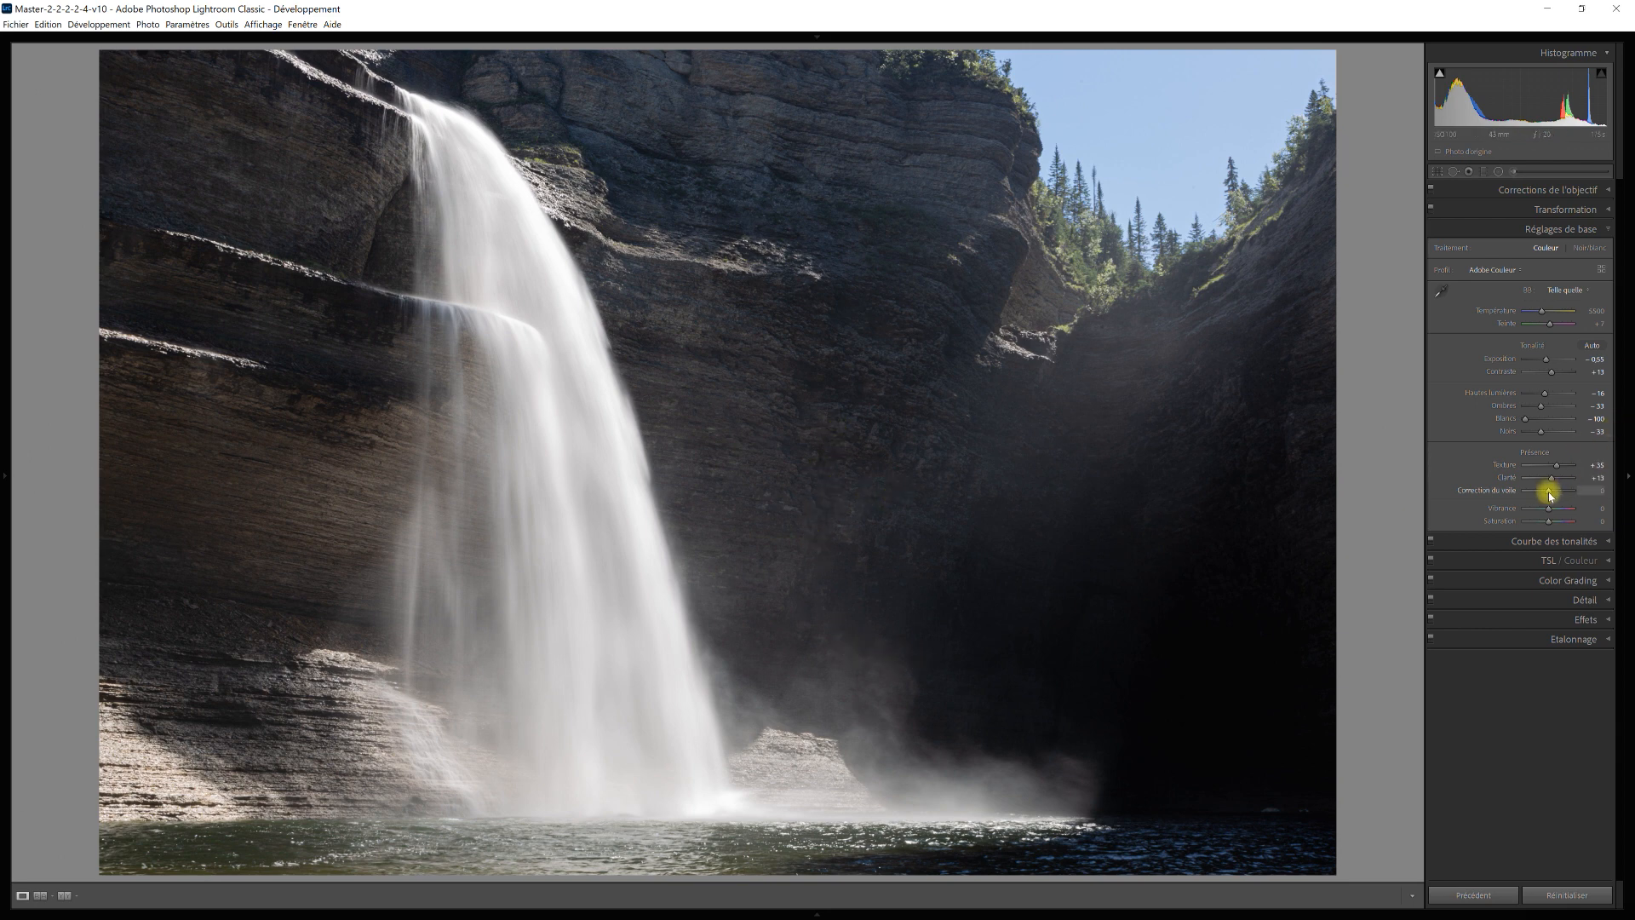
drag(1558, 492, 1548, 493)
double_click(1512, 492)
- Set vibrance to +20 and saturation to +7, and sample the upper cliff rock as the neutral white balance target
drag(1542, 509, 1555, 511)
drag(1543, 520, 1549, 525)
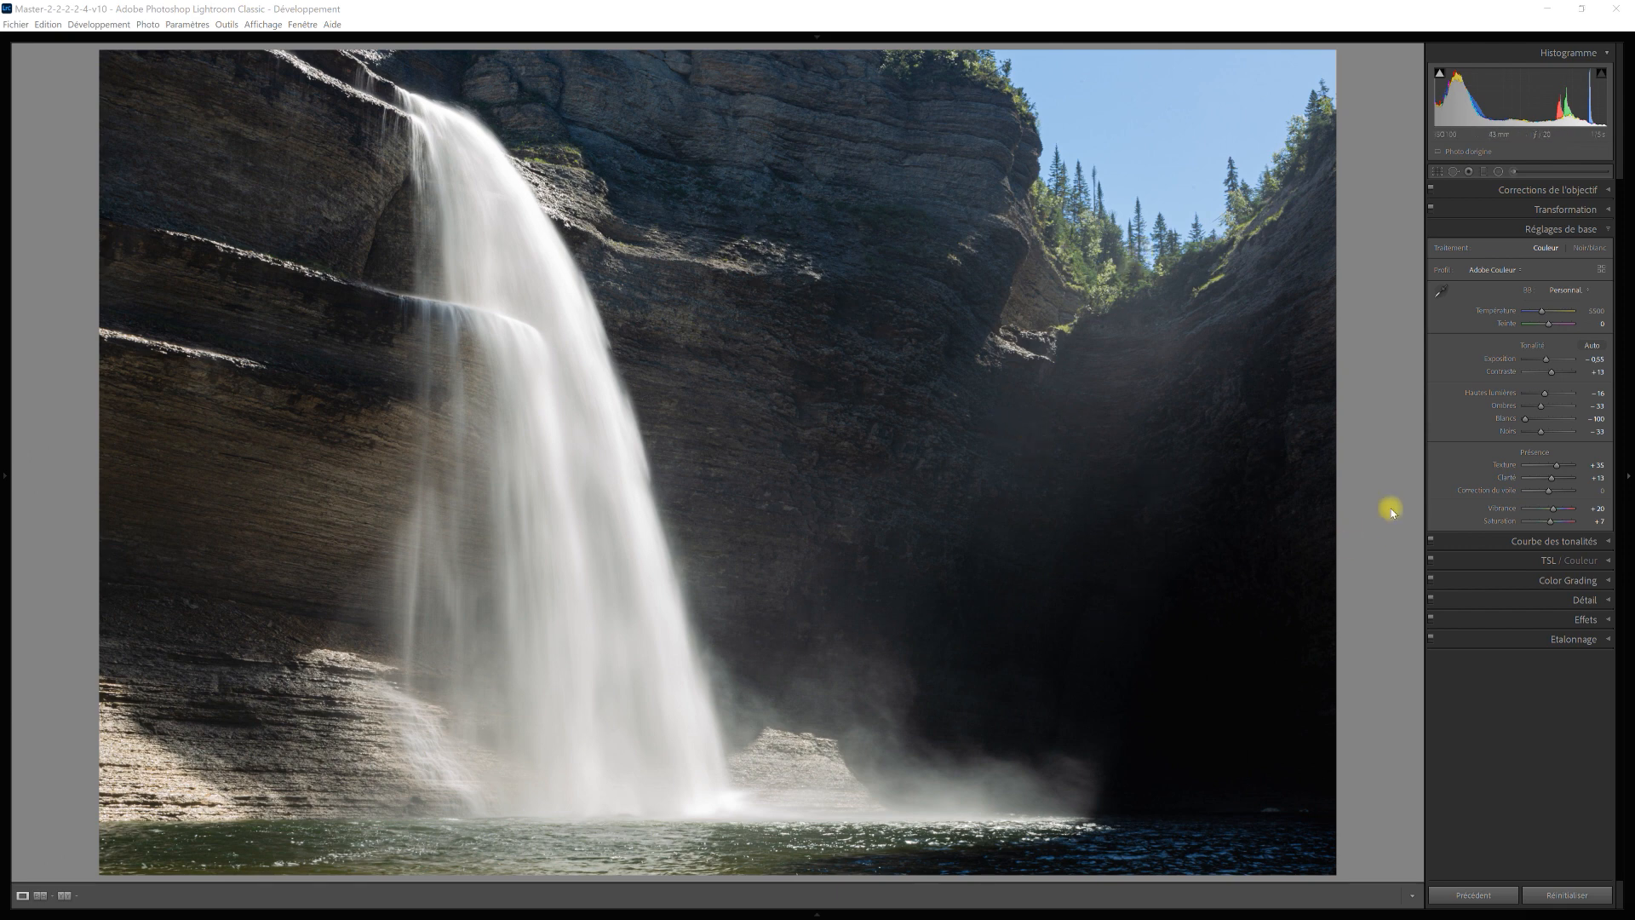
click(1443, 294)
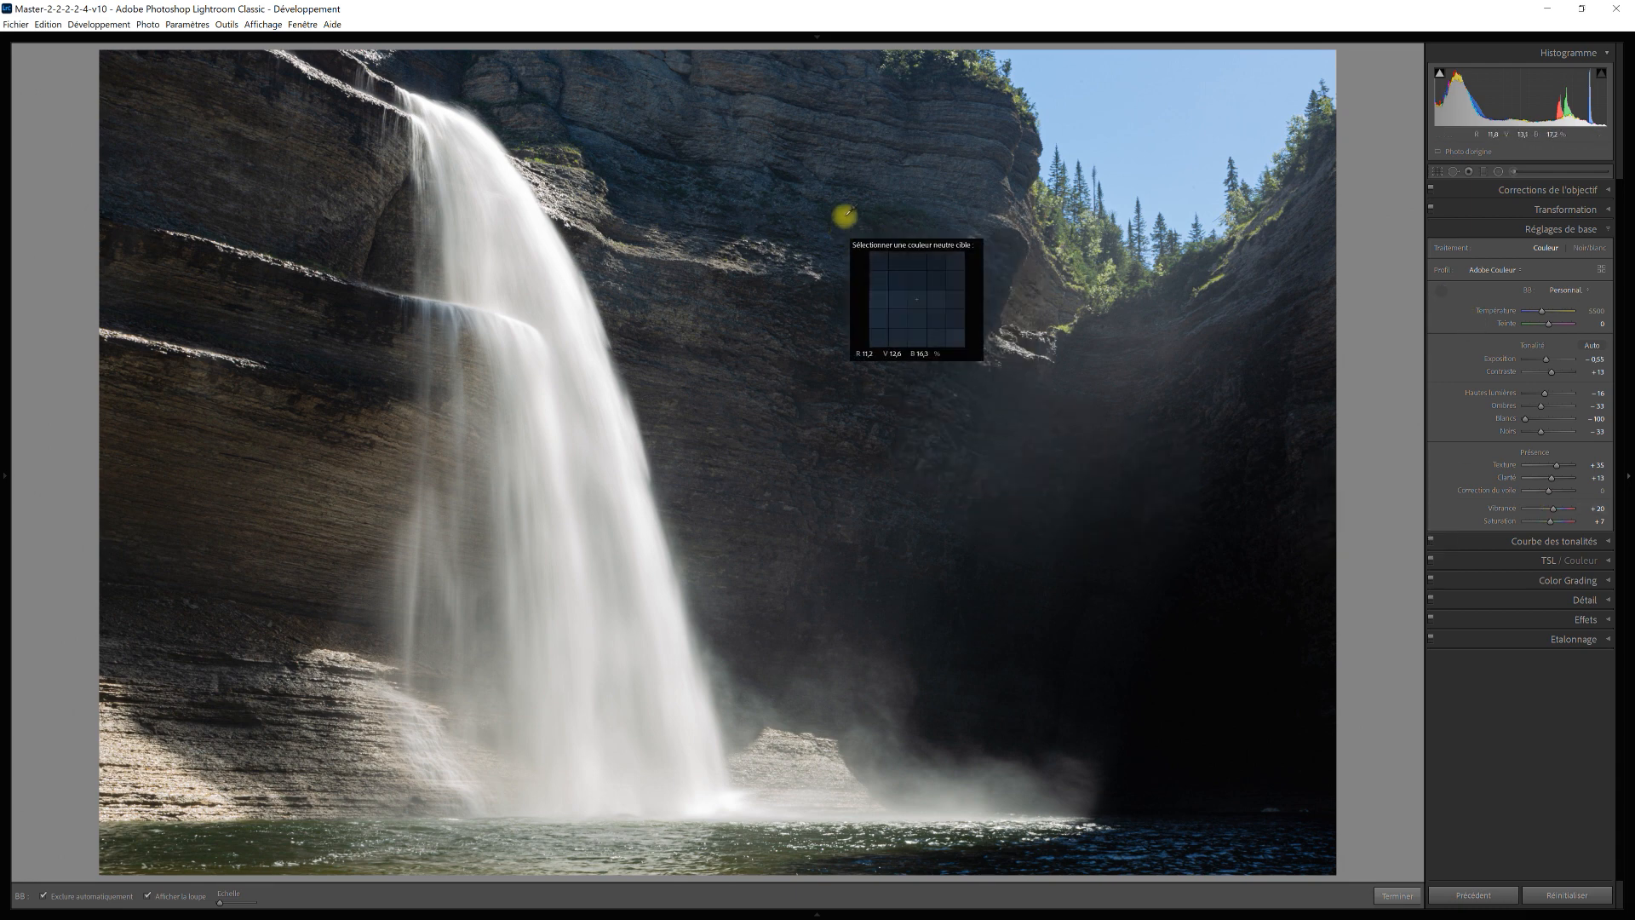
click(807, 119)
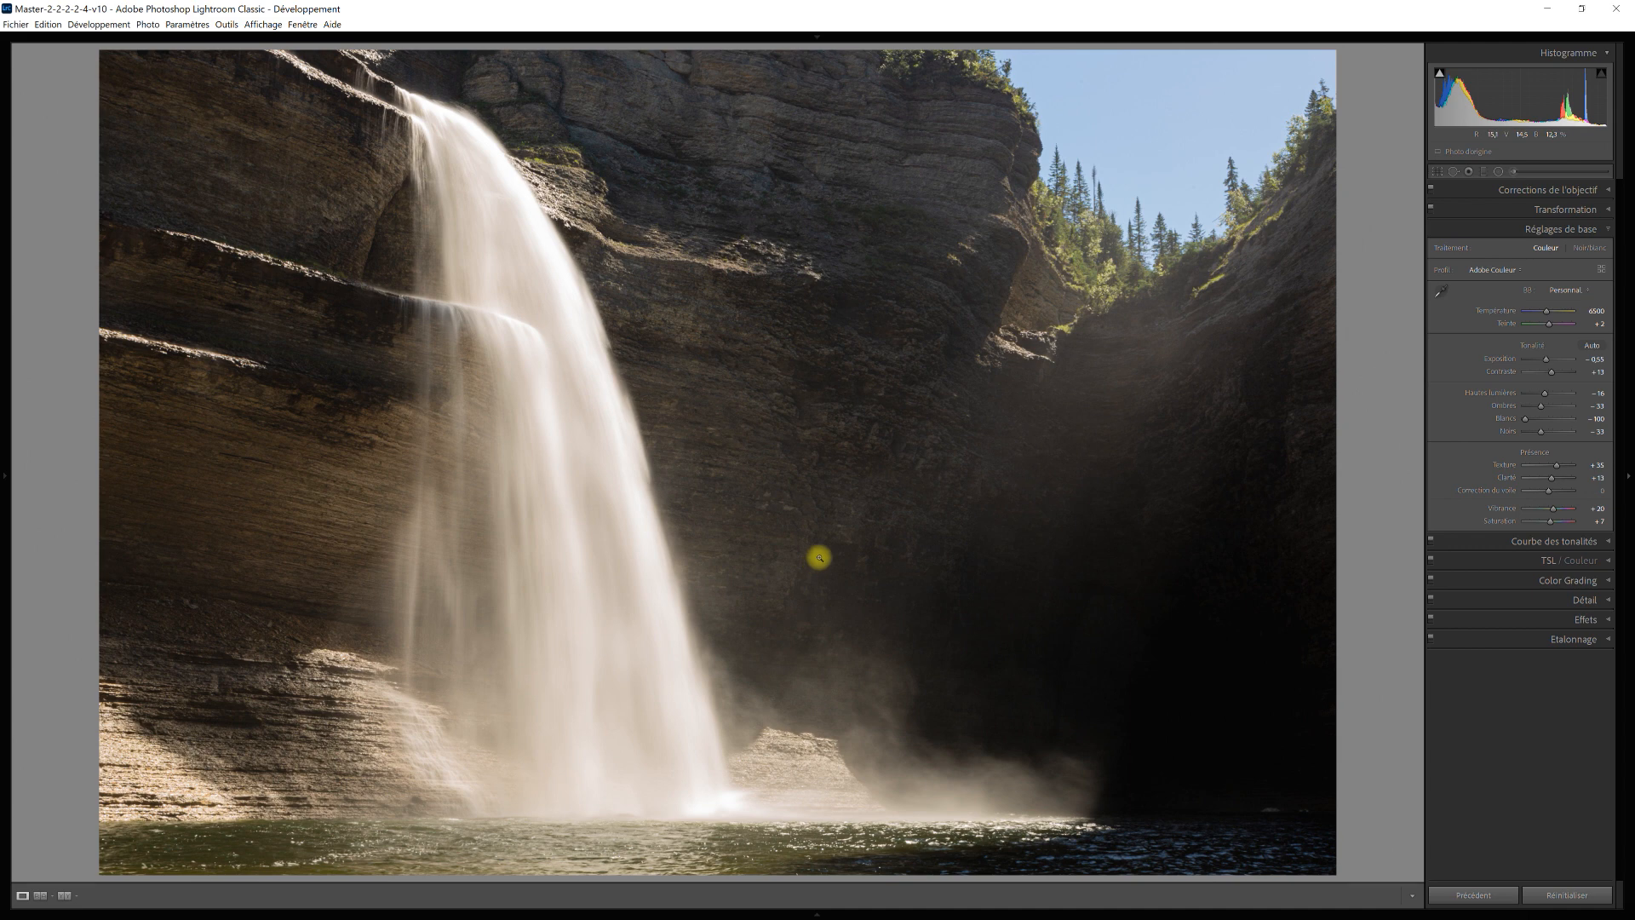
- Brighten the waterfall on the tone curve with the targeted adjustment, mapping input 180 to output 192, and check highlight clipping
click(1608, 543)
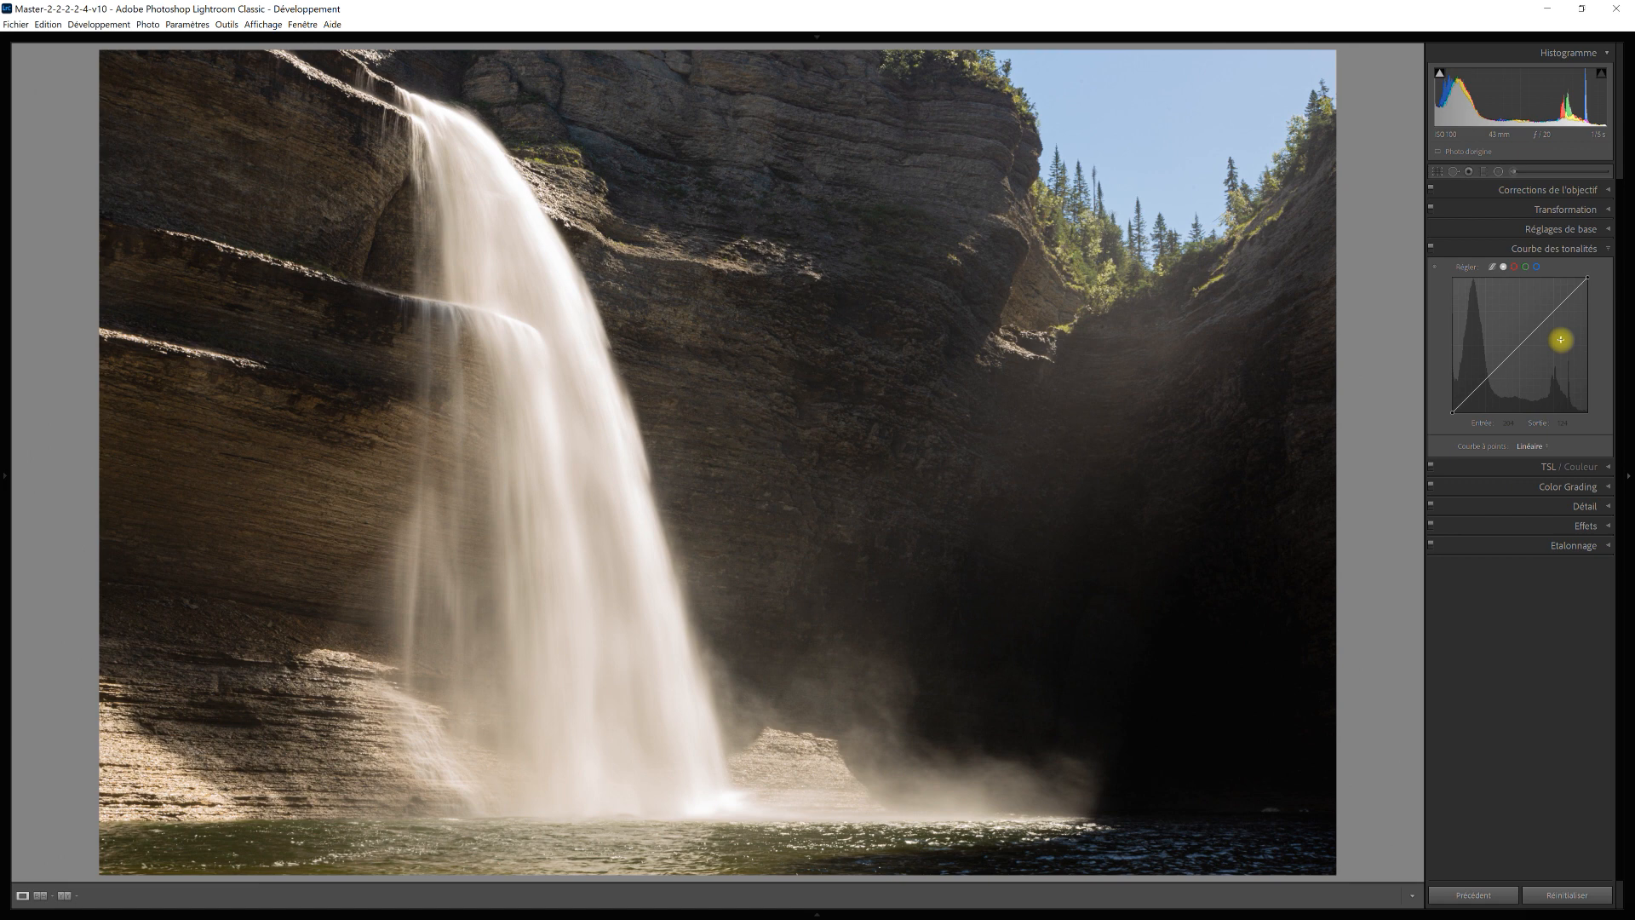
click(1436, 271)
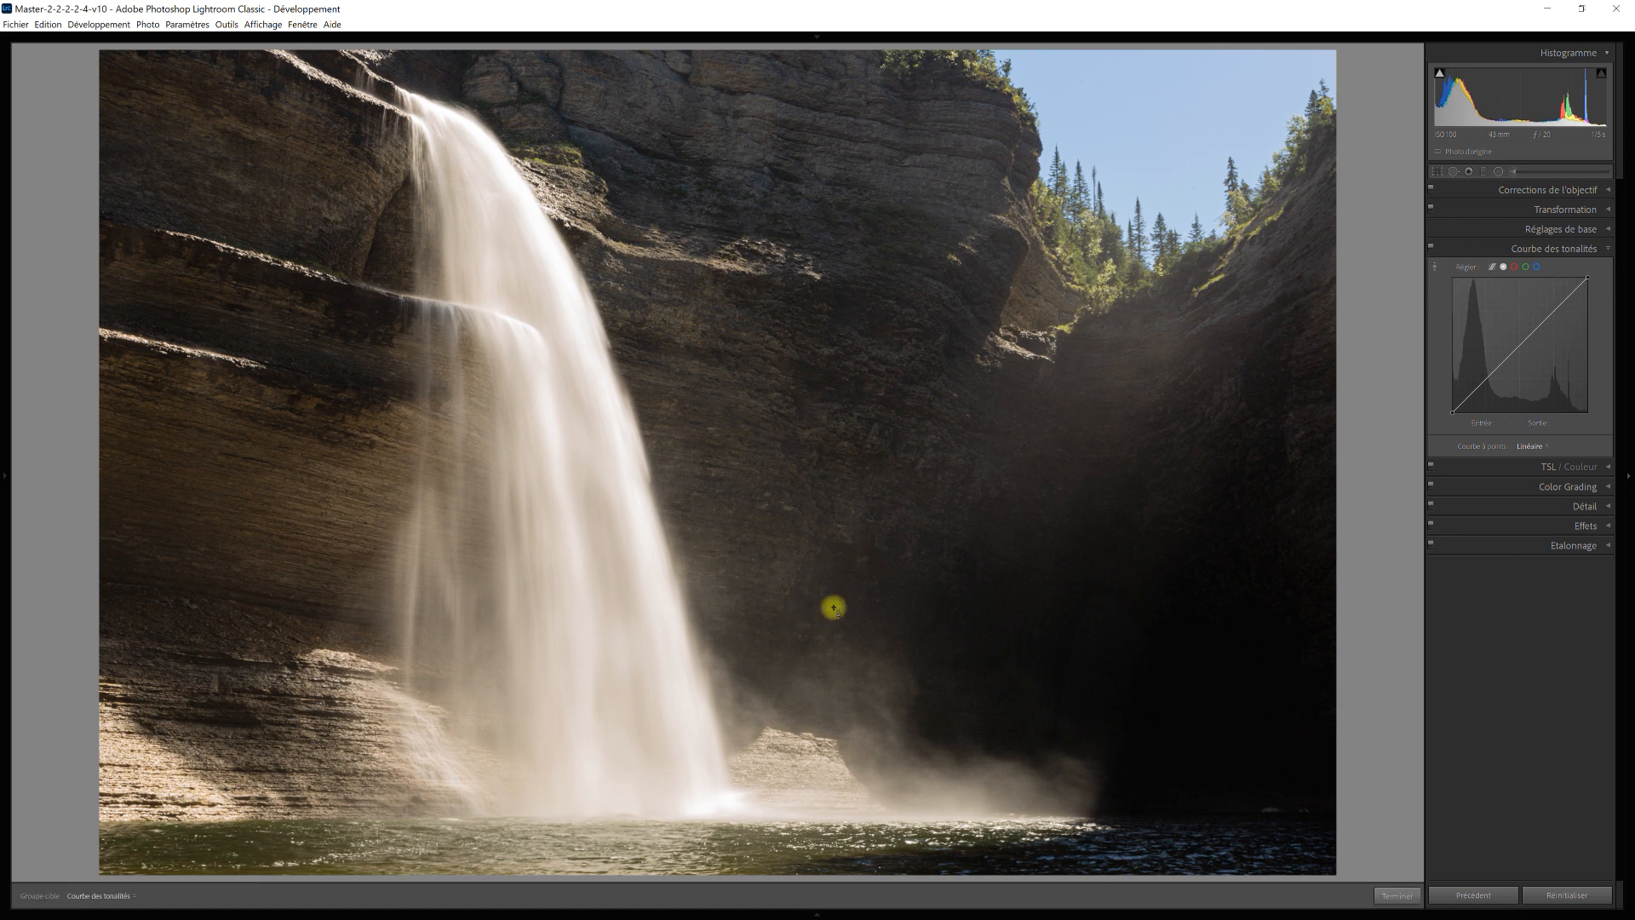
click(595, 511)
drag(595, 510, 595, 507)
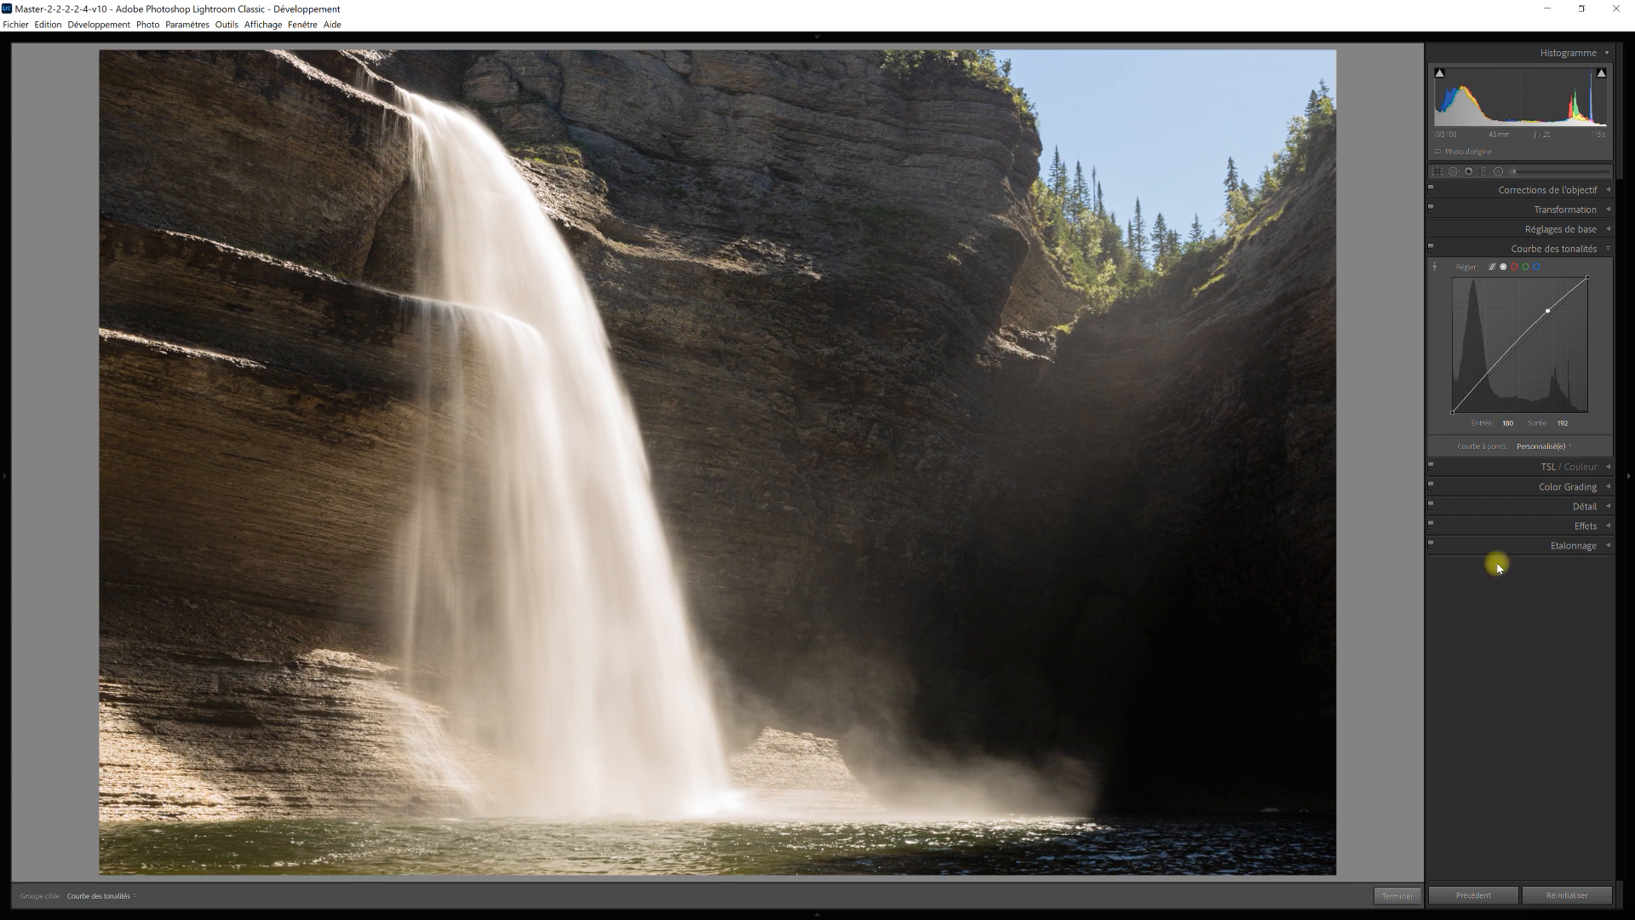
mouse_move(1601, 77)
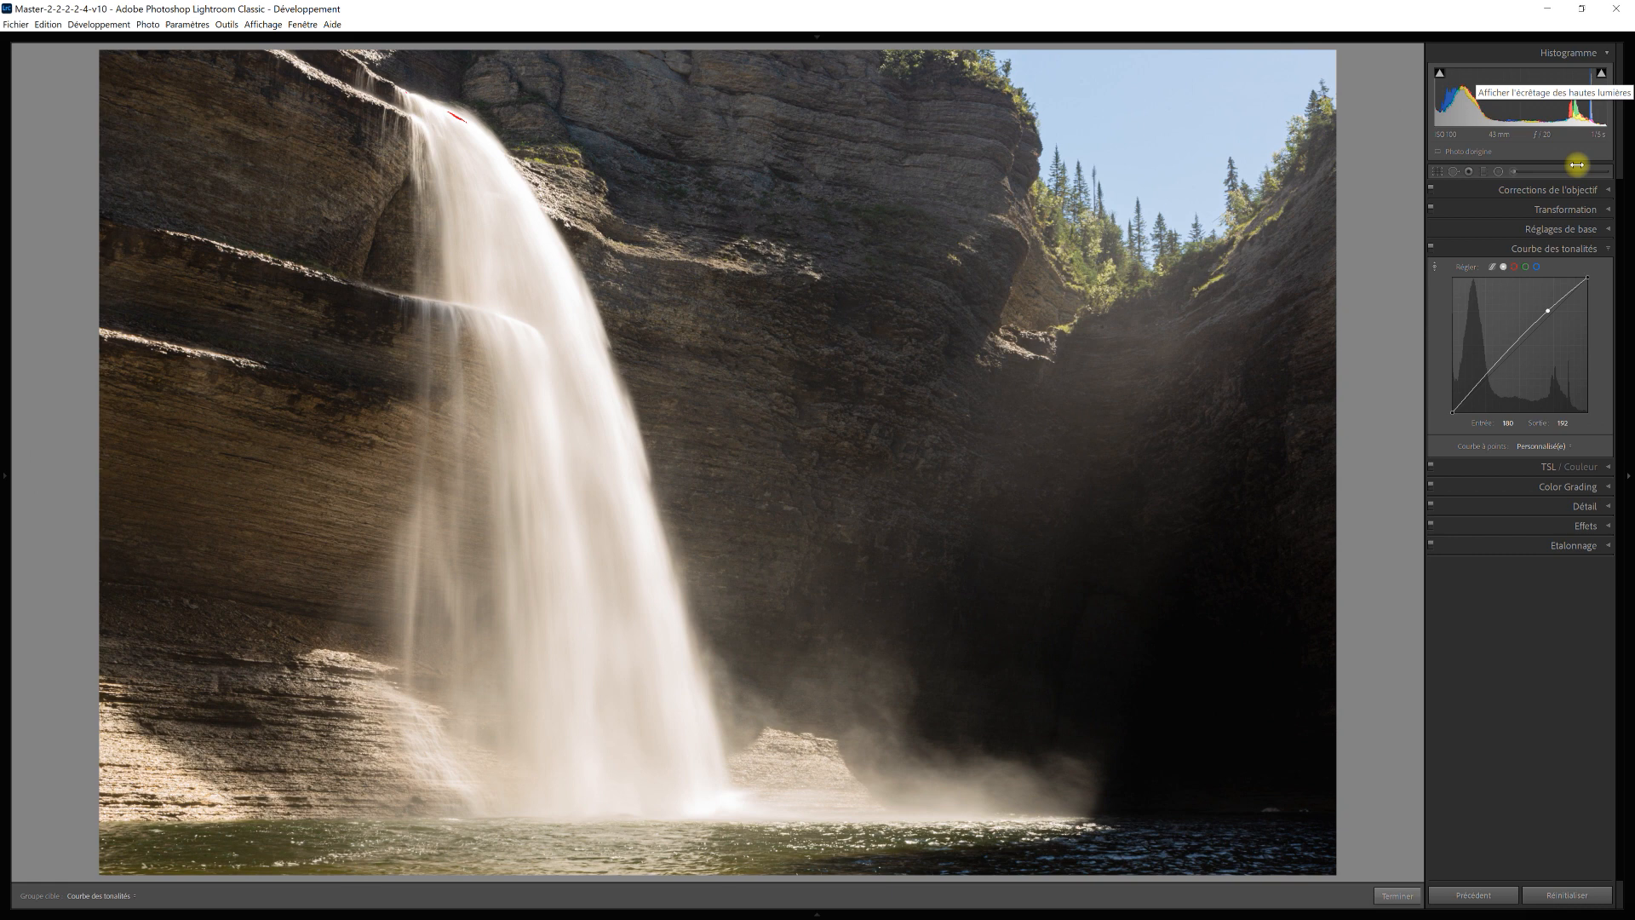
click(1608, 232)
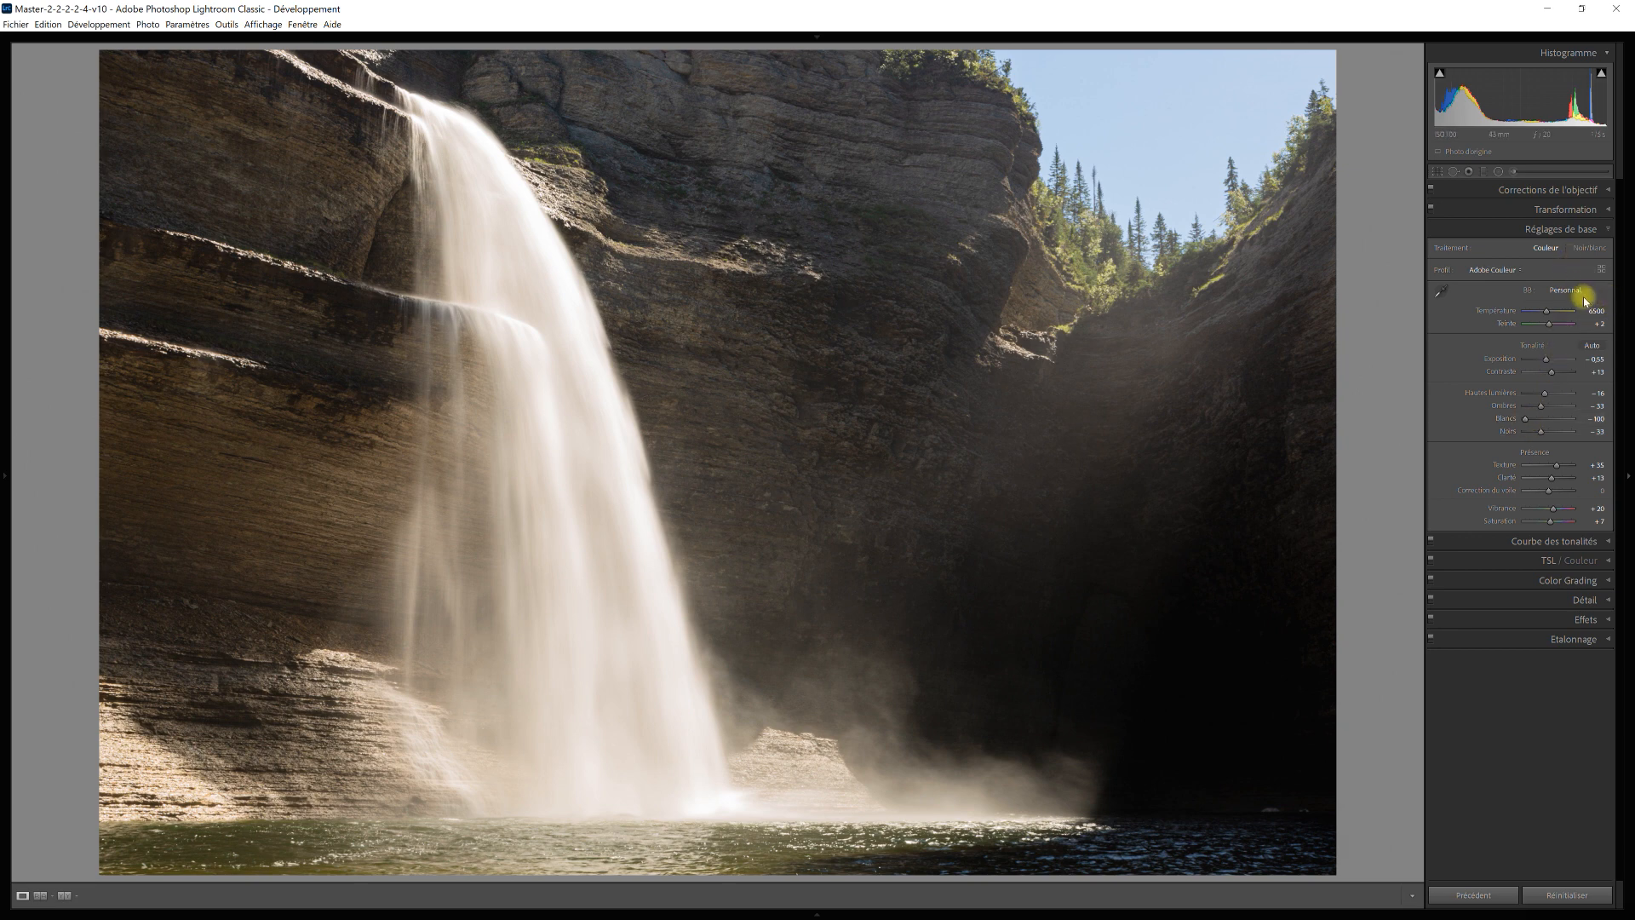
click(1605, 234)
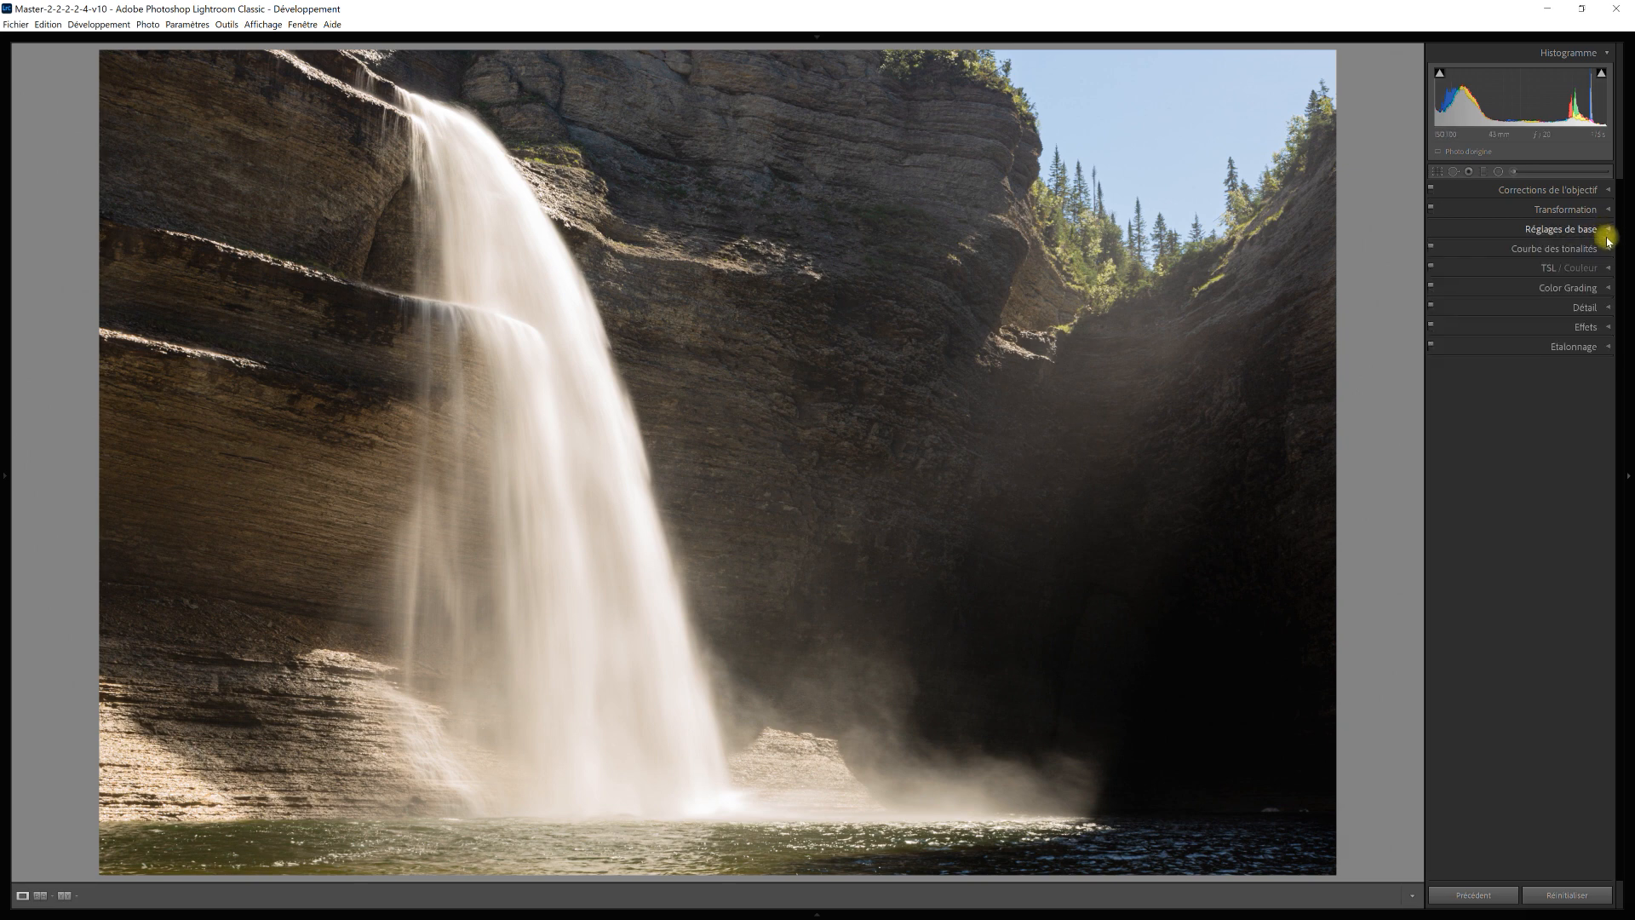
- Add a shadow point to the tone curve and lower it slightly, from input about 41 to output about 37
click(1607, 248)
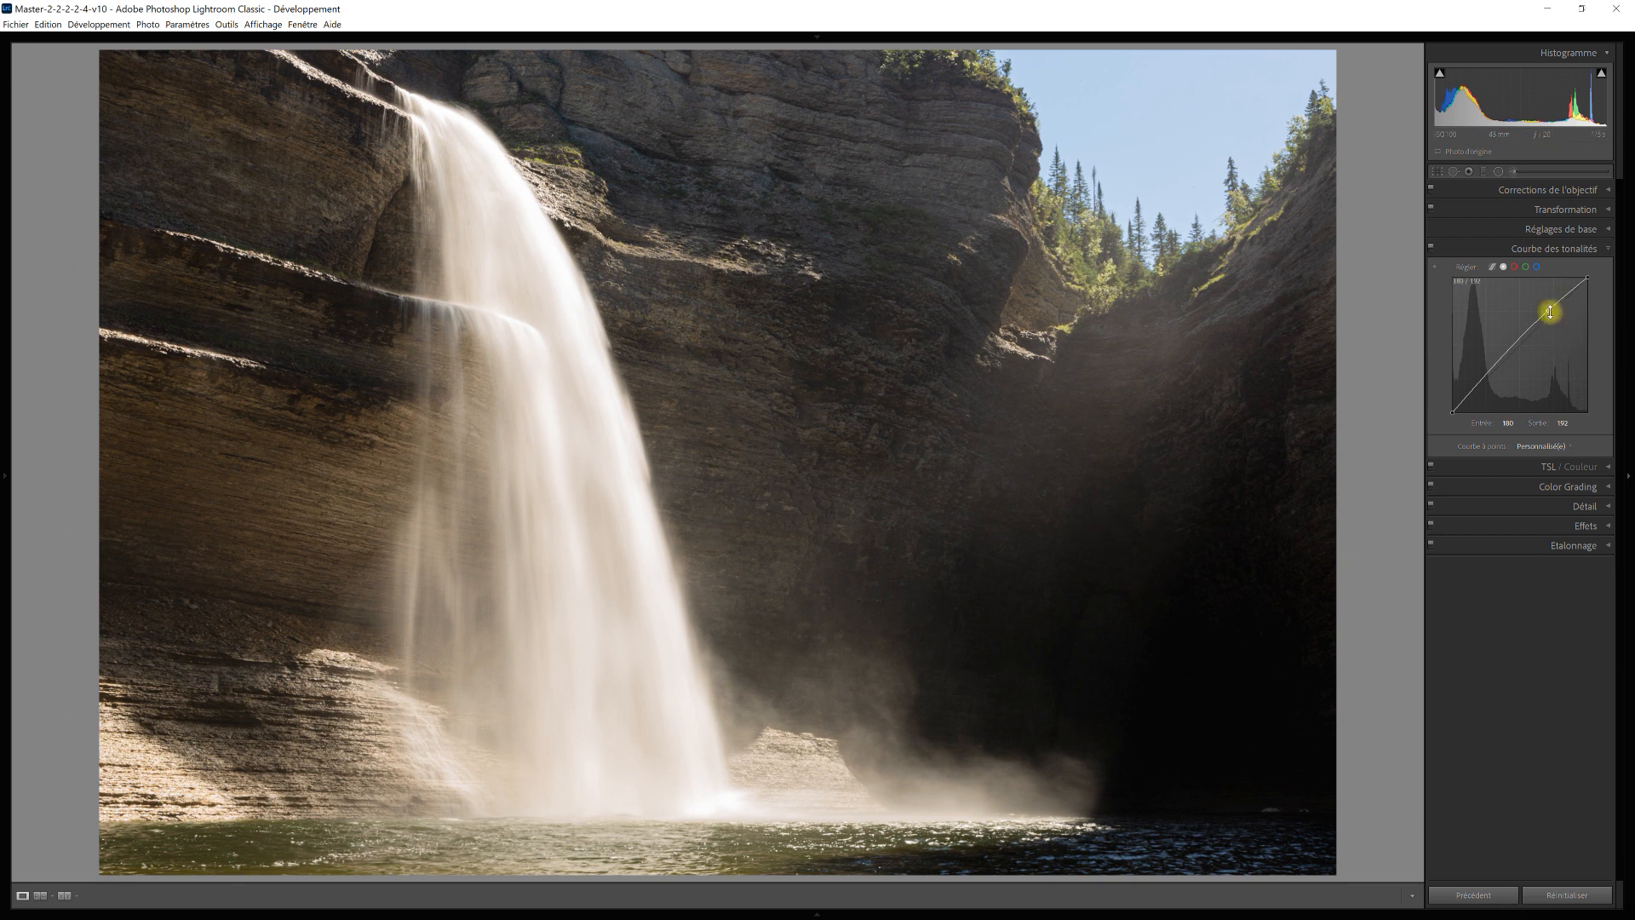
click(1472, 390)
drag(1474, 393, 1476, 397)
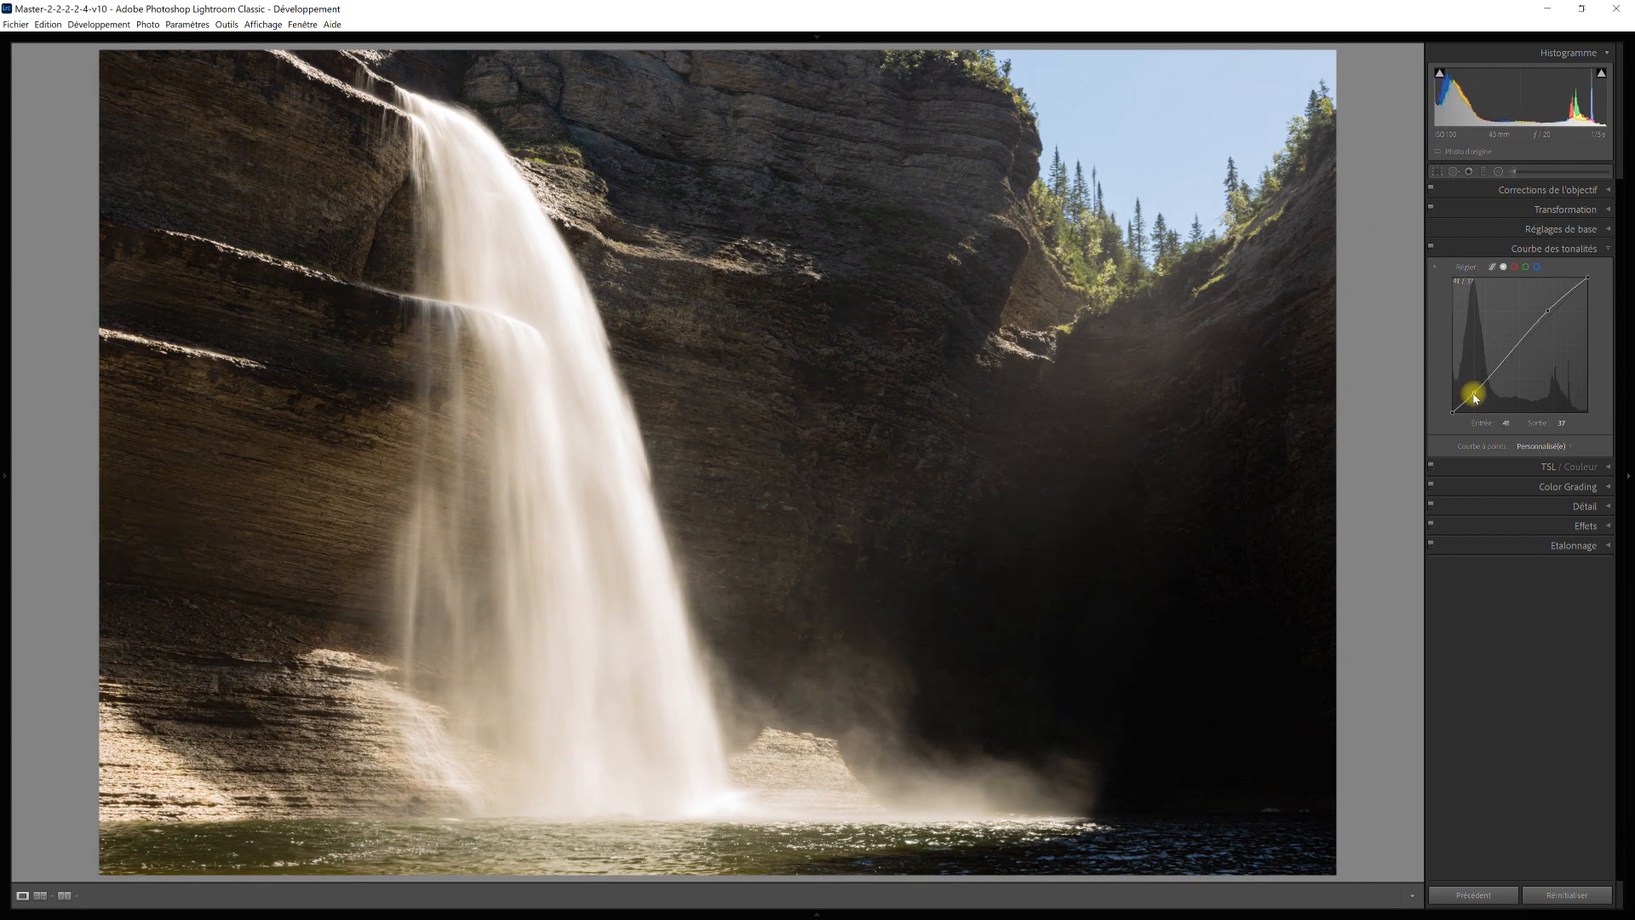
click(1610, 250)
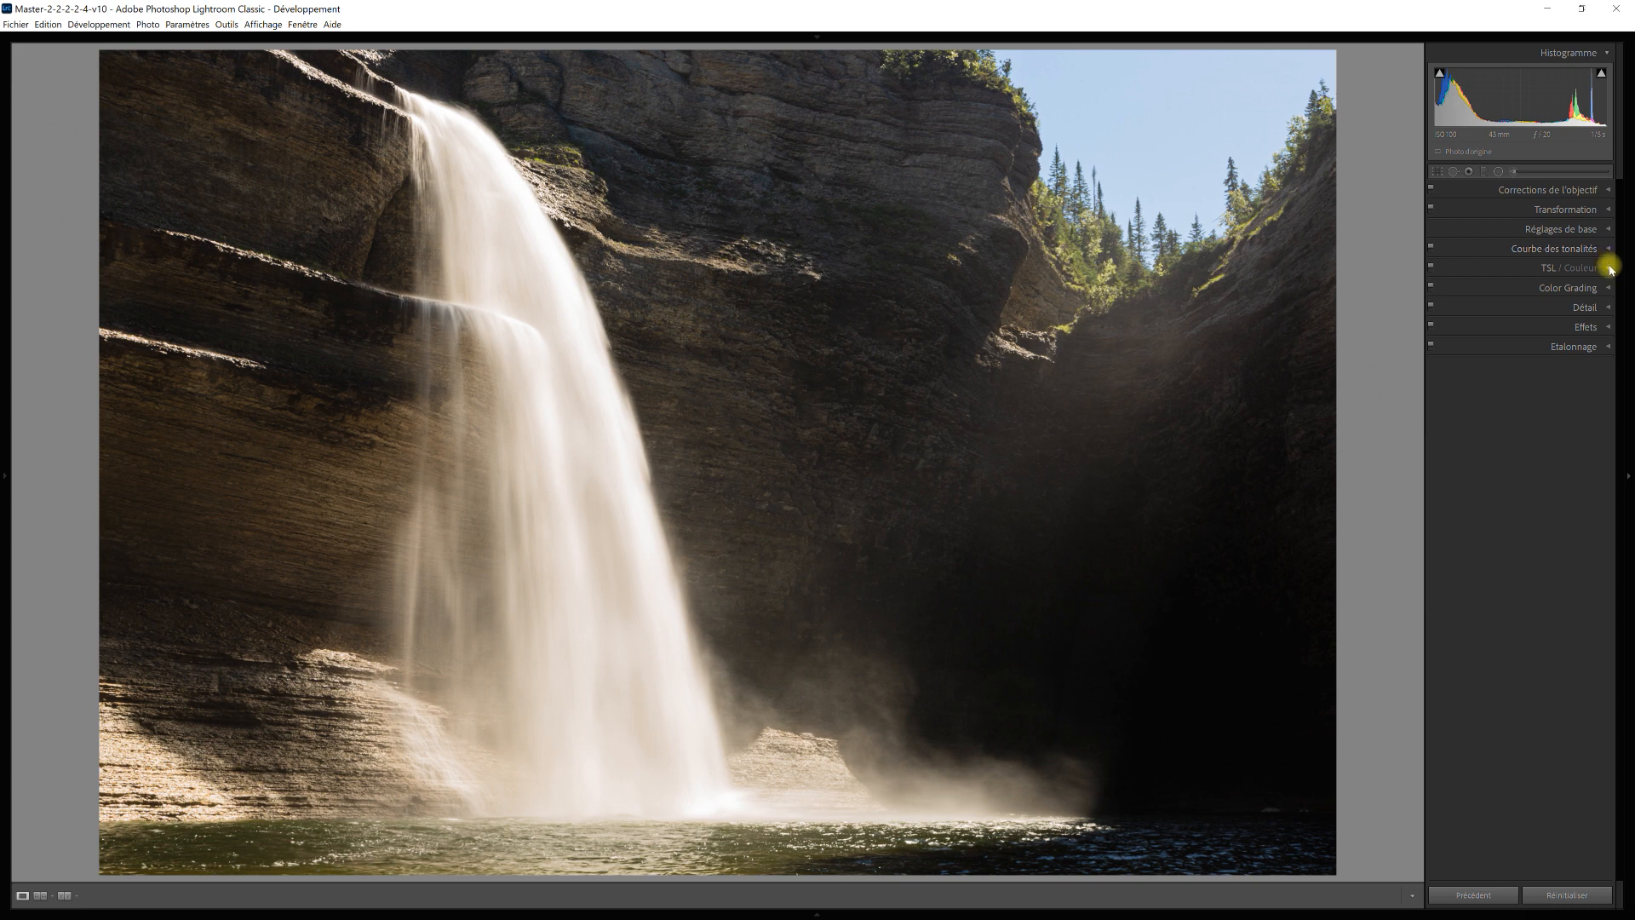
- Darken the luminance of green, orange (−23), yellow (−44) and blue (−26), testing red and resetting it to zero
click(1610, 269)
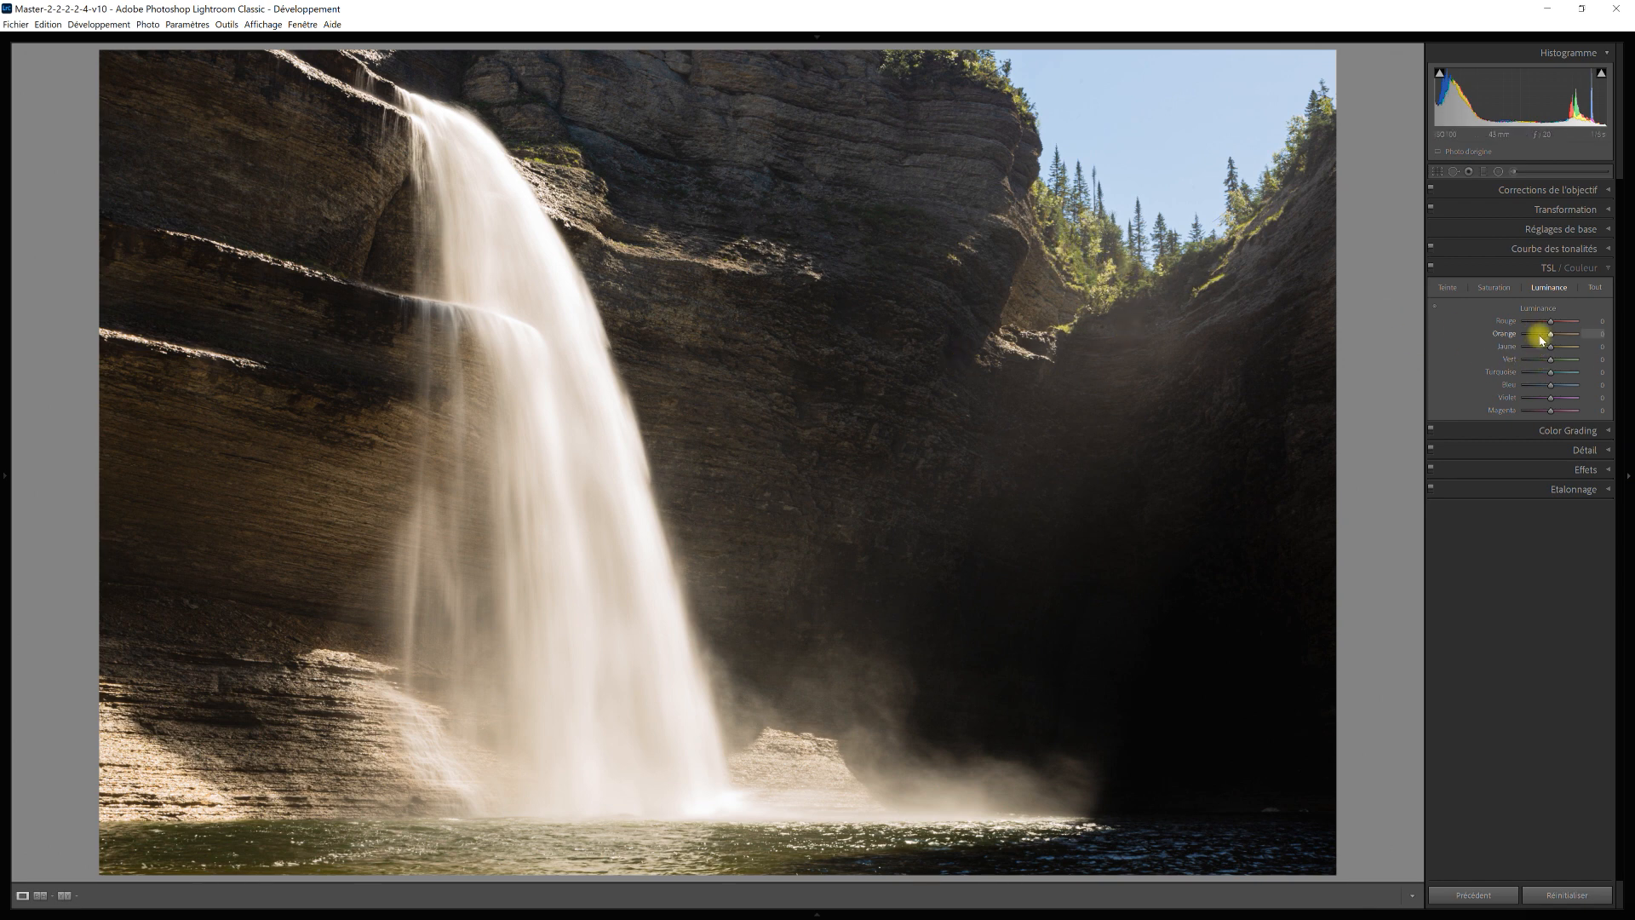
drag(1551, 362, 1547, 364)
drag(1550, 322, 1527, 324)
double_click(1500, 320)
drag(1552, 339, 1546, 334)
drag(1552, 348, 1540, 347)
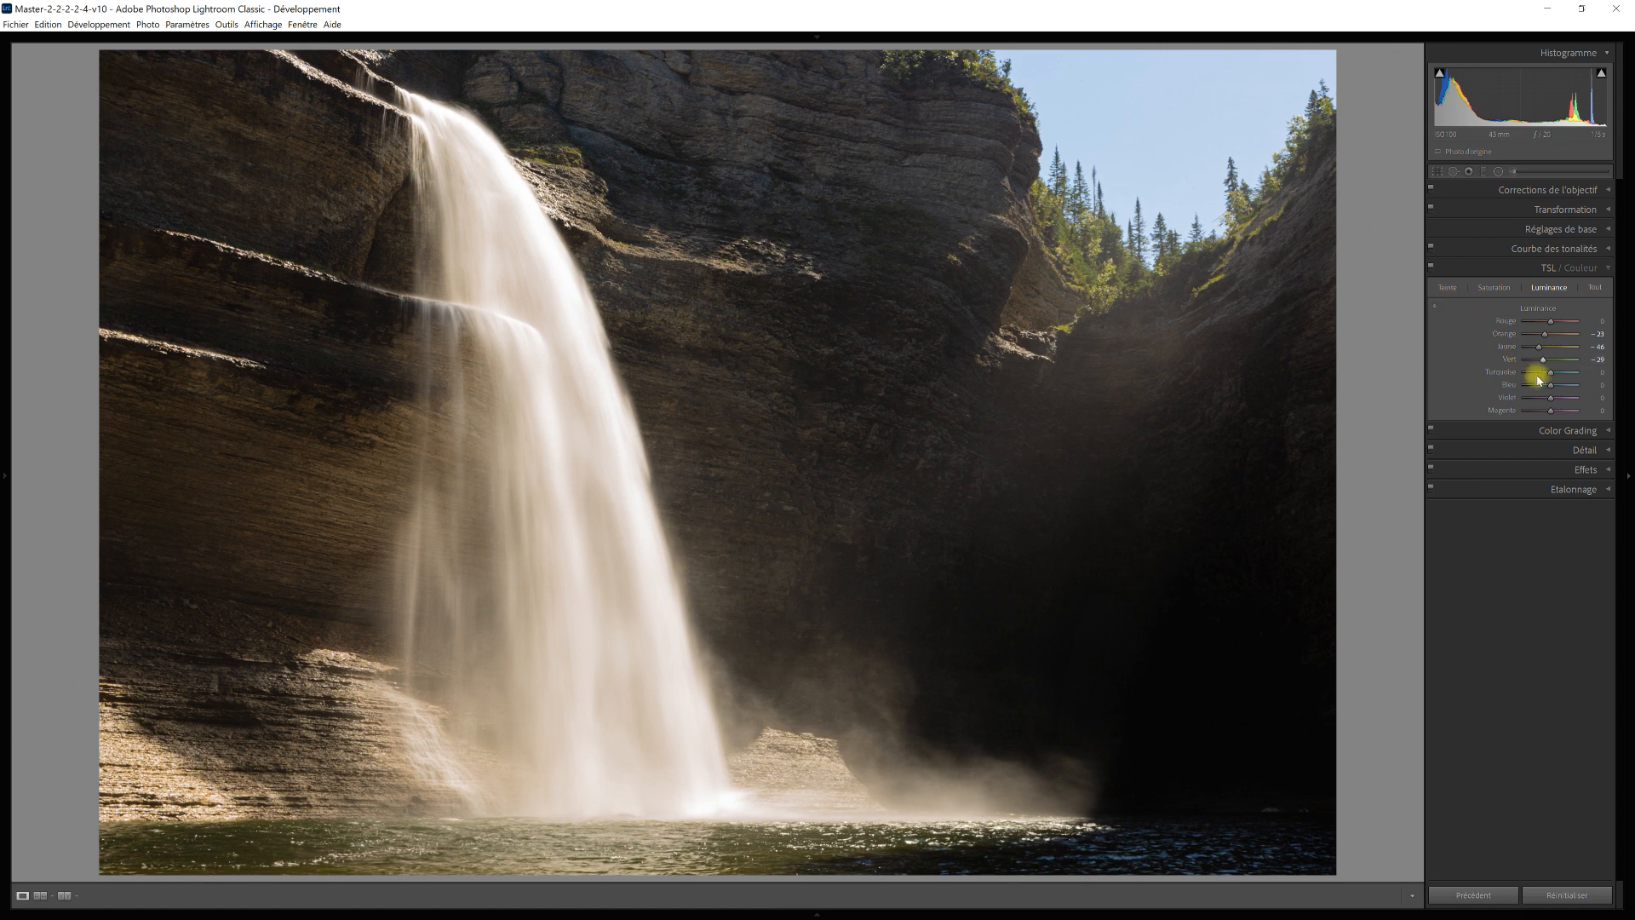
drag(1549, 385, 1541, 383)
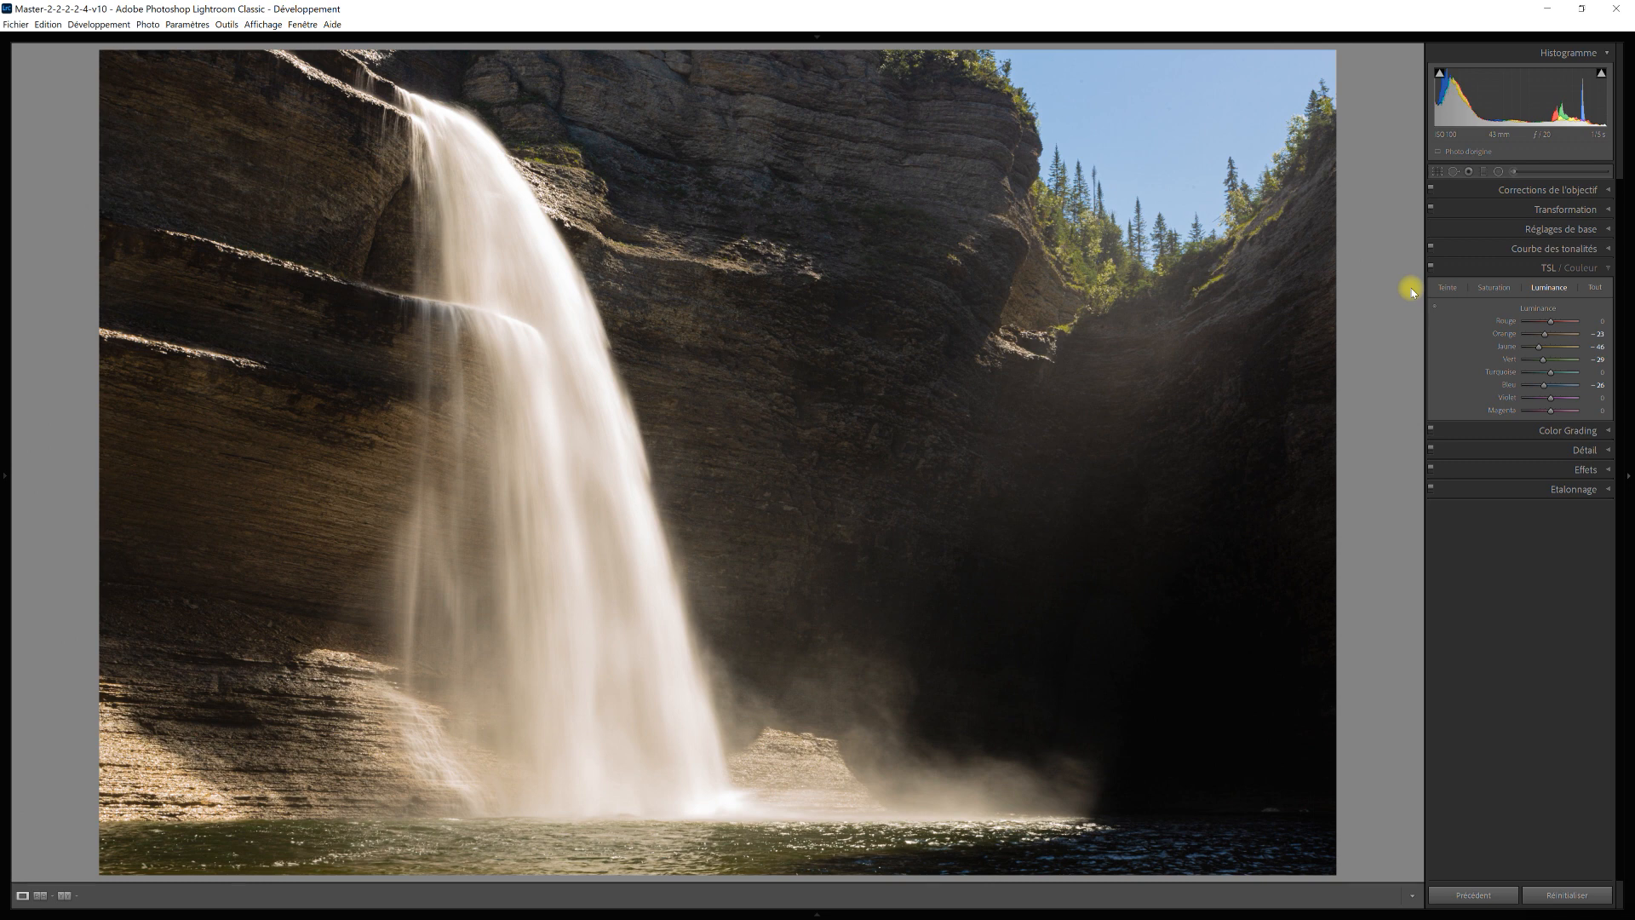
- Switch the photo's treatment from color to black and white in the basic adjustments
click(1611, 231)
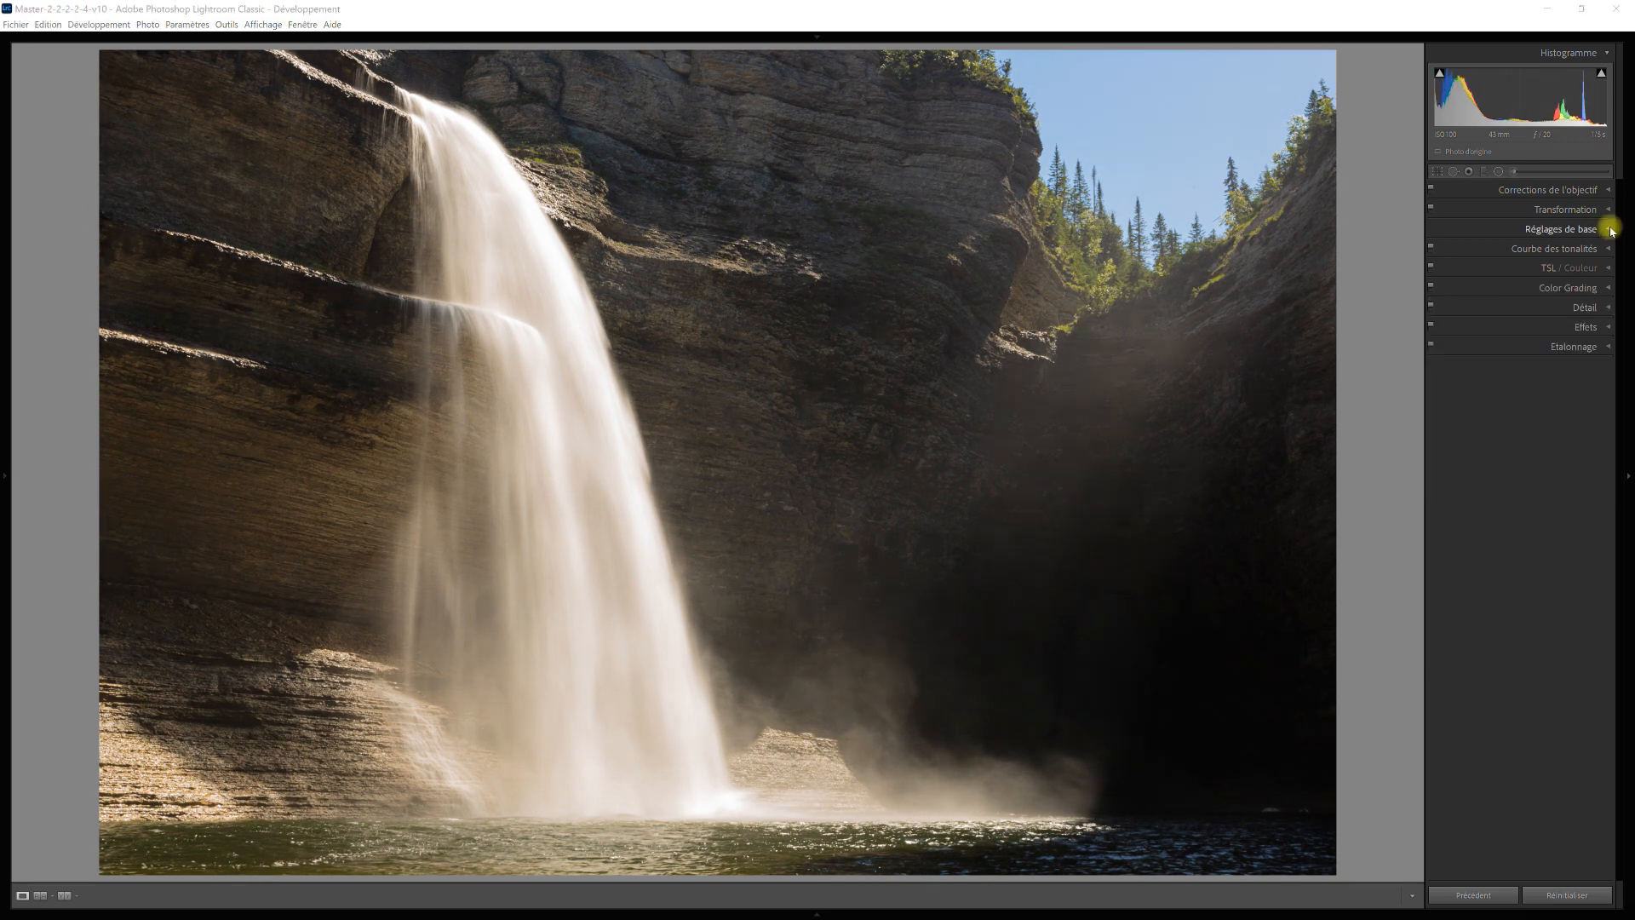
click(1611, 230)
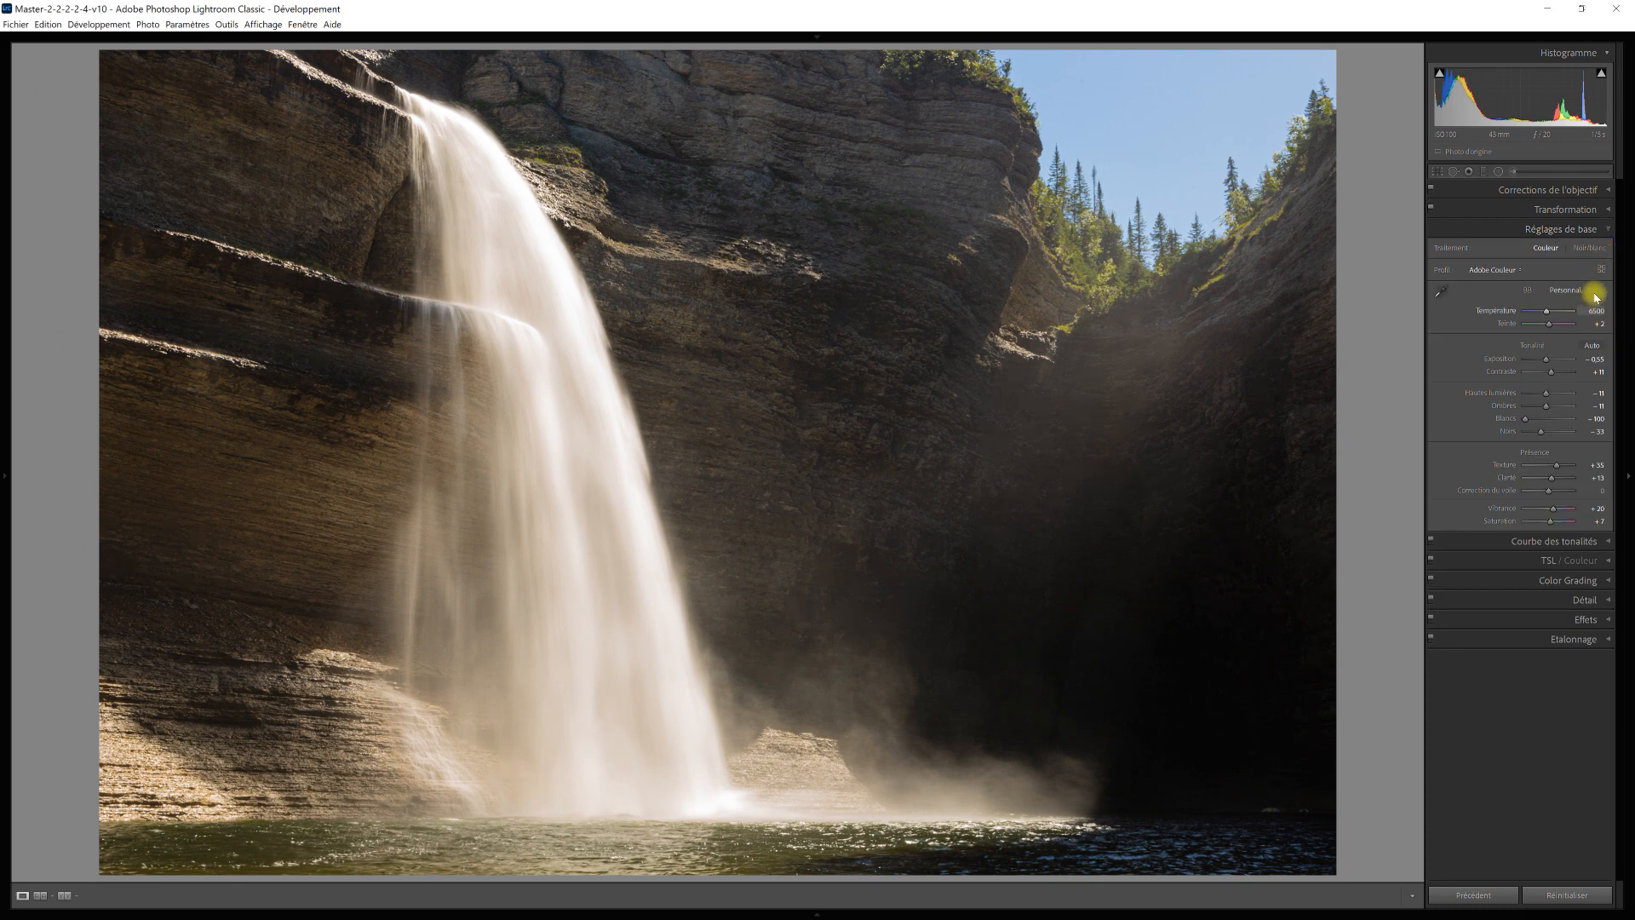
click(1589, 248)
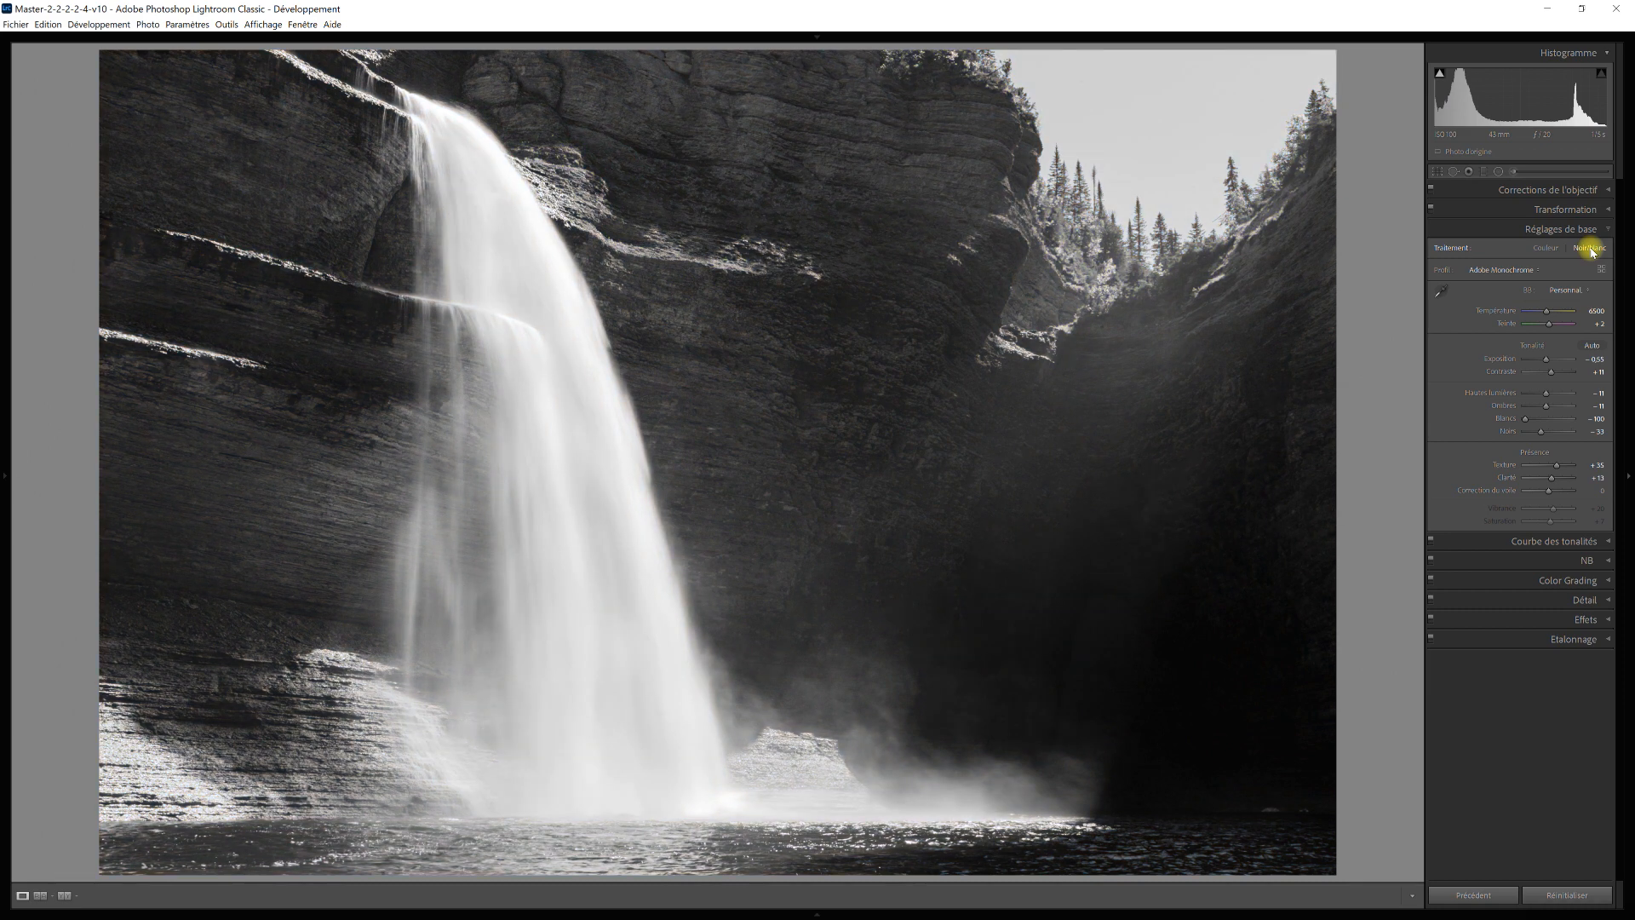
click(1609, 230)
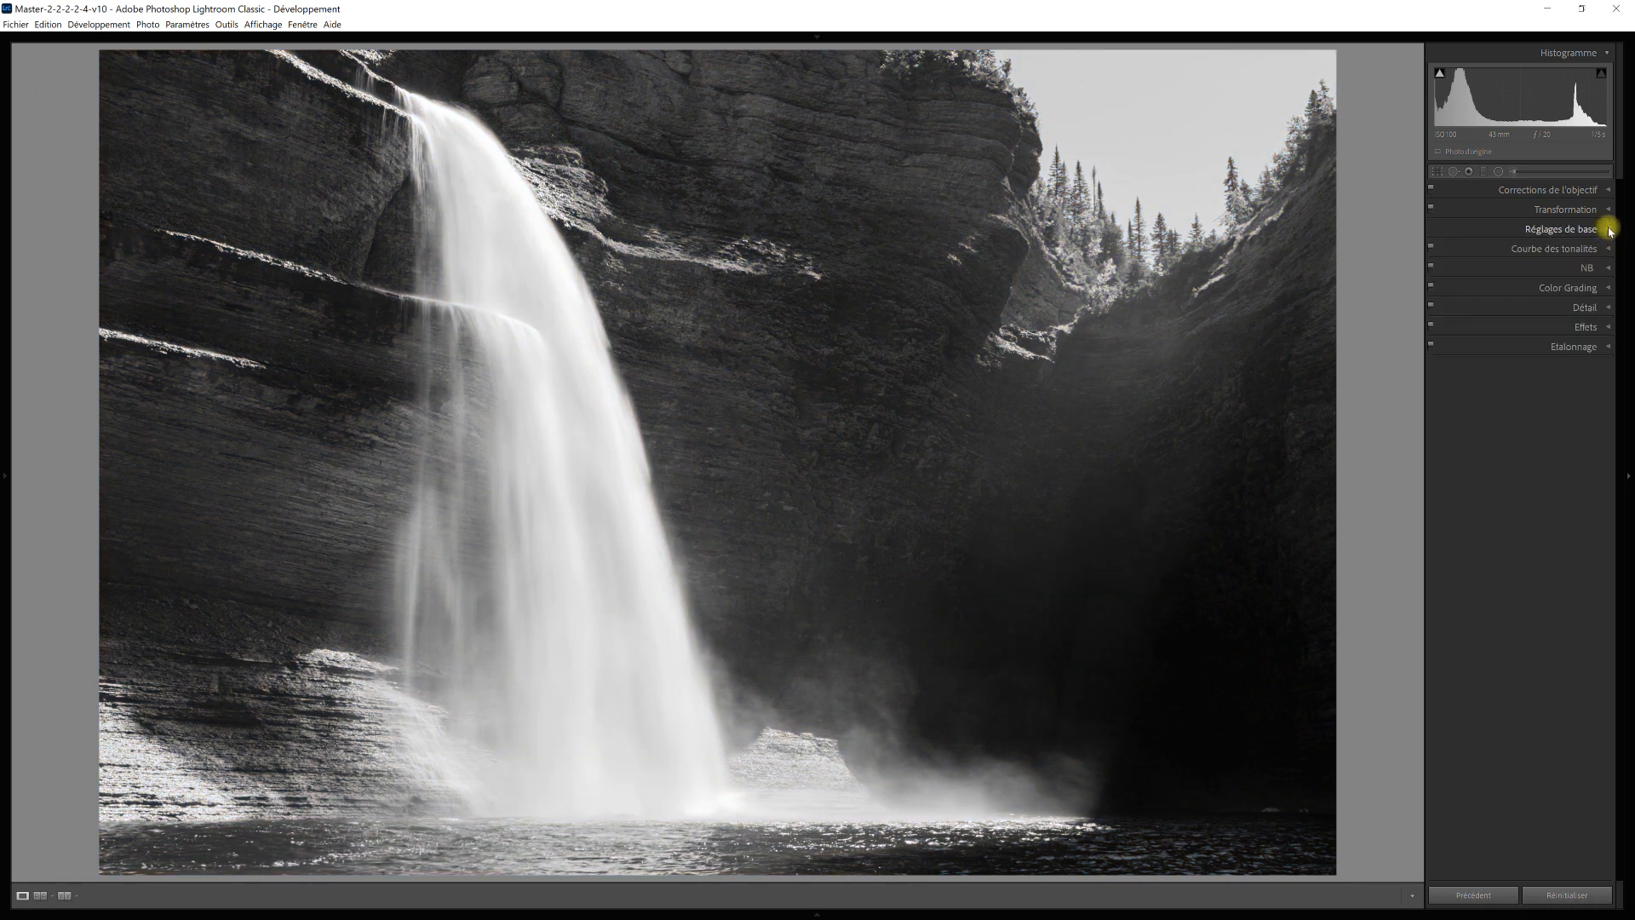
- Adjust the black-and-white mix: reset red after a test, set orange to about +45, yellow to about −23, and slightly lower green and blue
click(1595, 268)
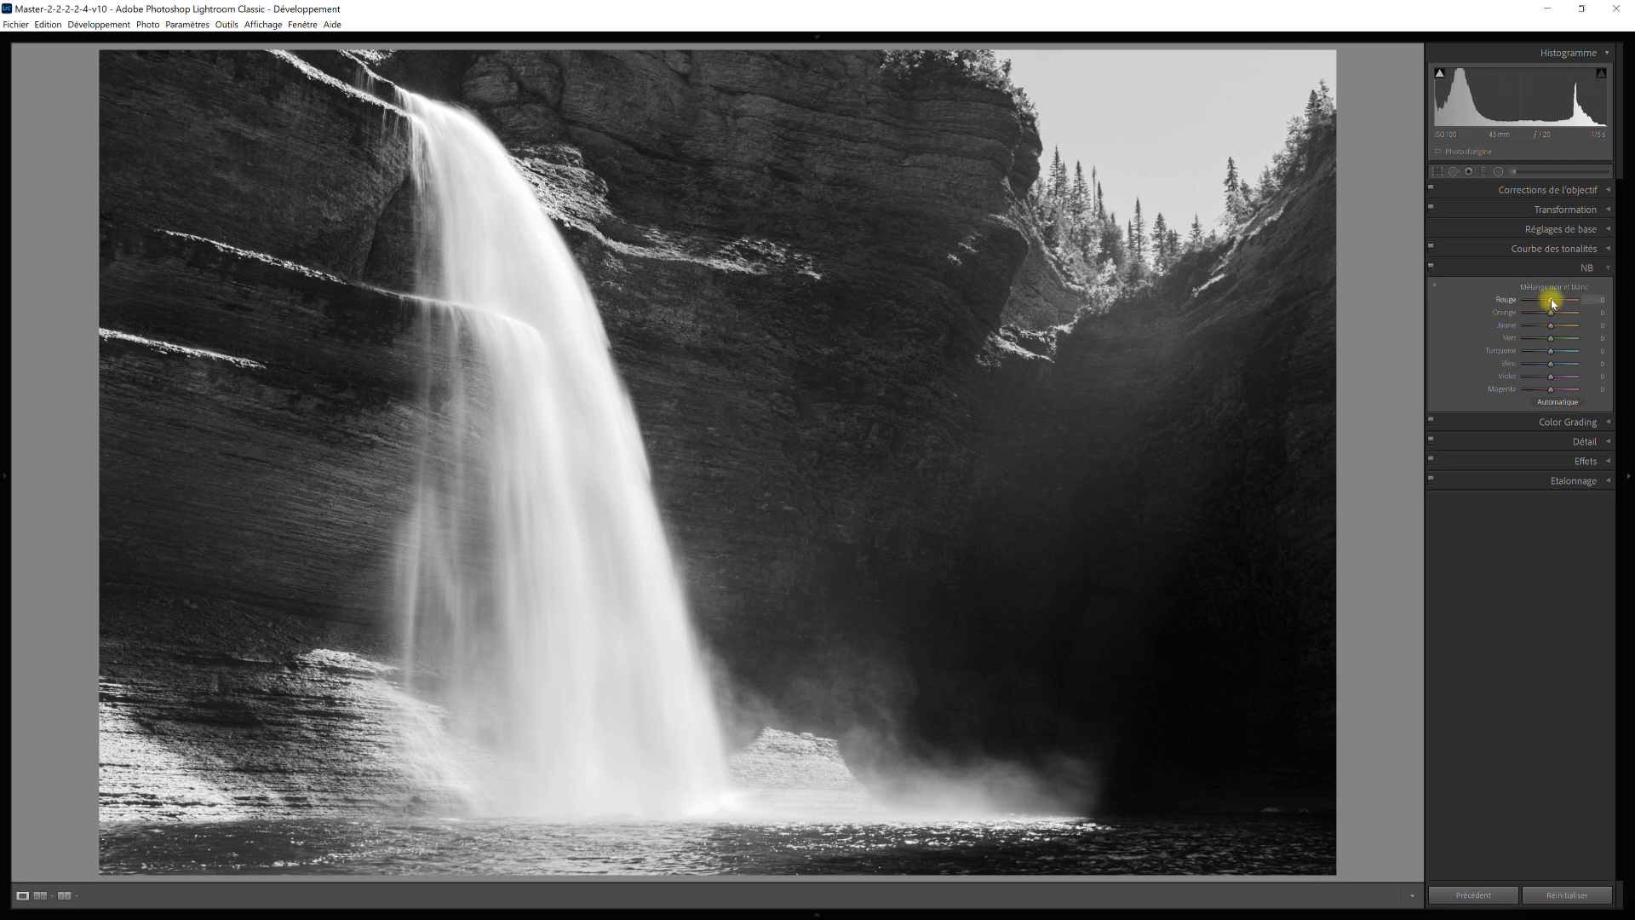
mouse_move(1551, 302)
mouse_down()
mouse_move(1511, 301)
mouse_move(1574, 304)
mouse_up()
double_click(1505, 300)
drag(1550, 315, 1561, 316)
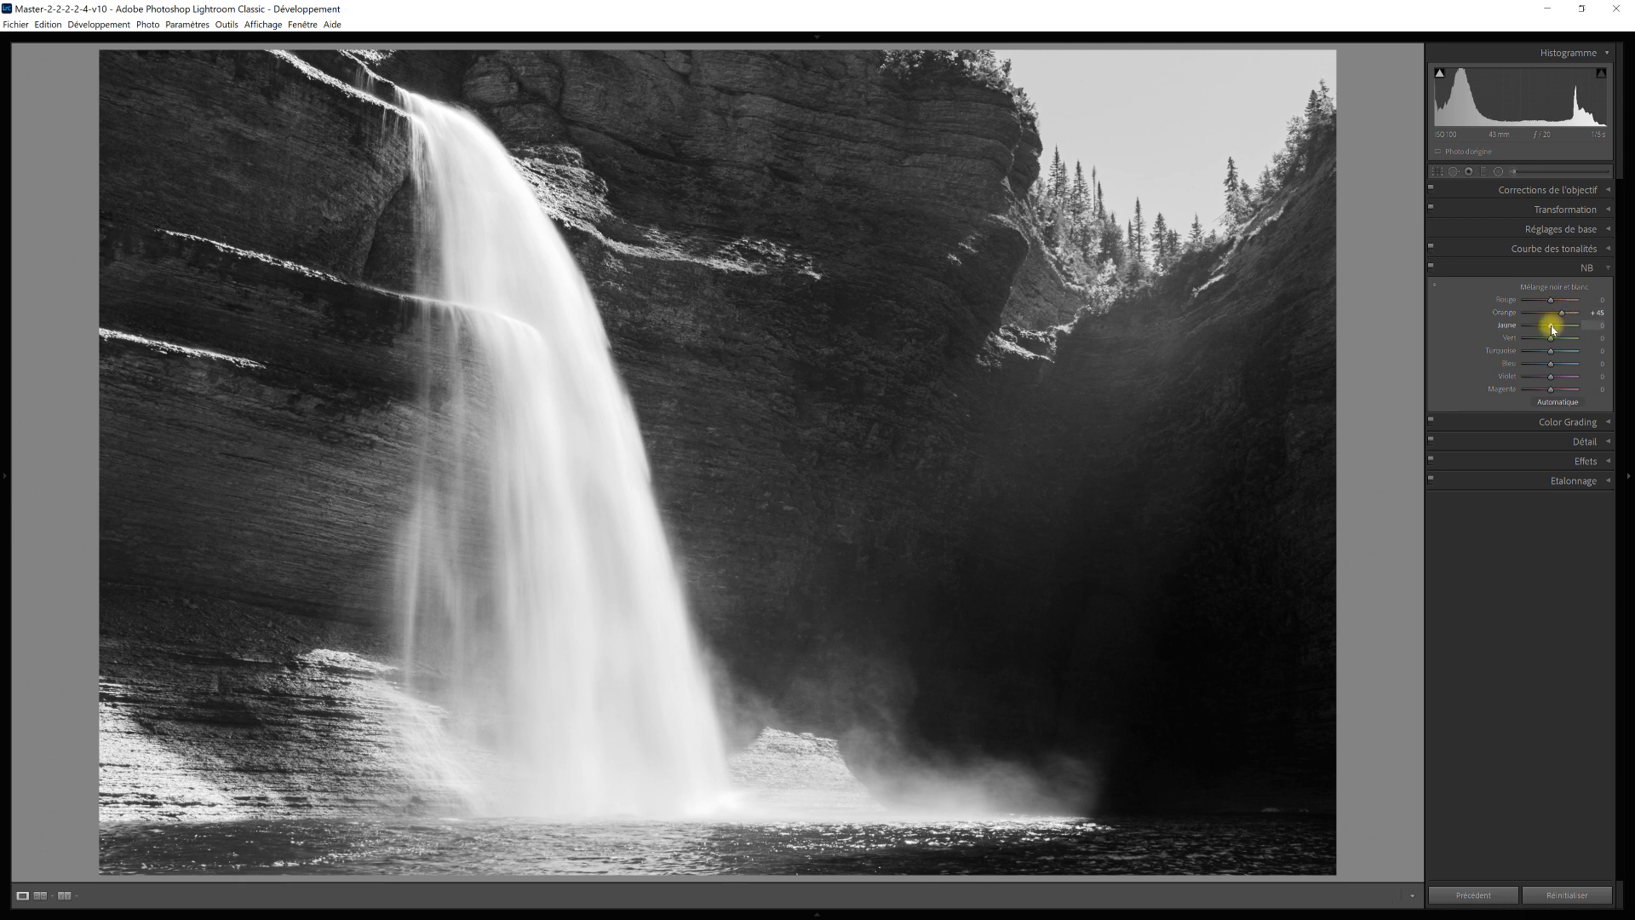
drag(1551, 329, 1547, 327)
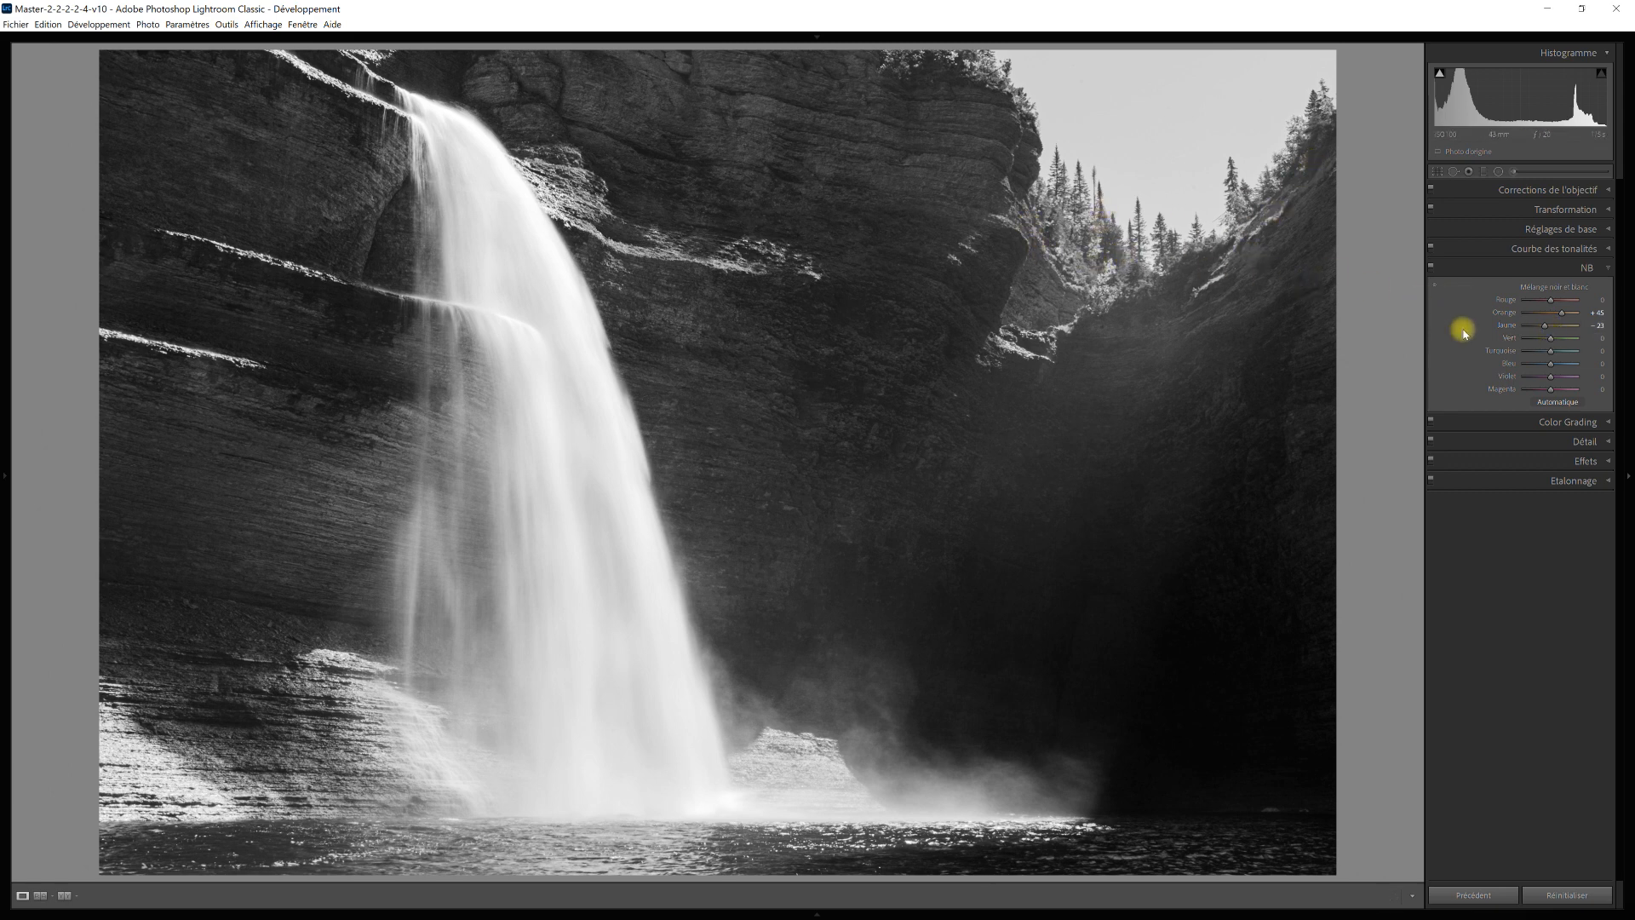
drag(1546, 336, 1550, 338)
drag(1544, 361, 1553, 366)
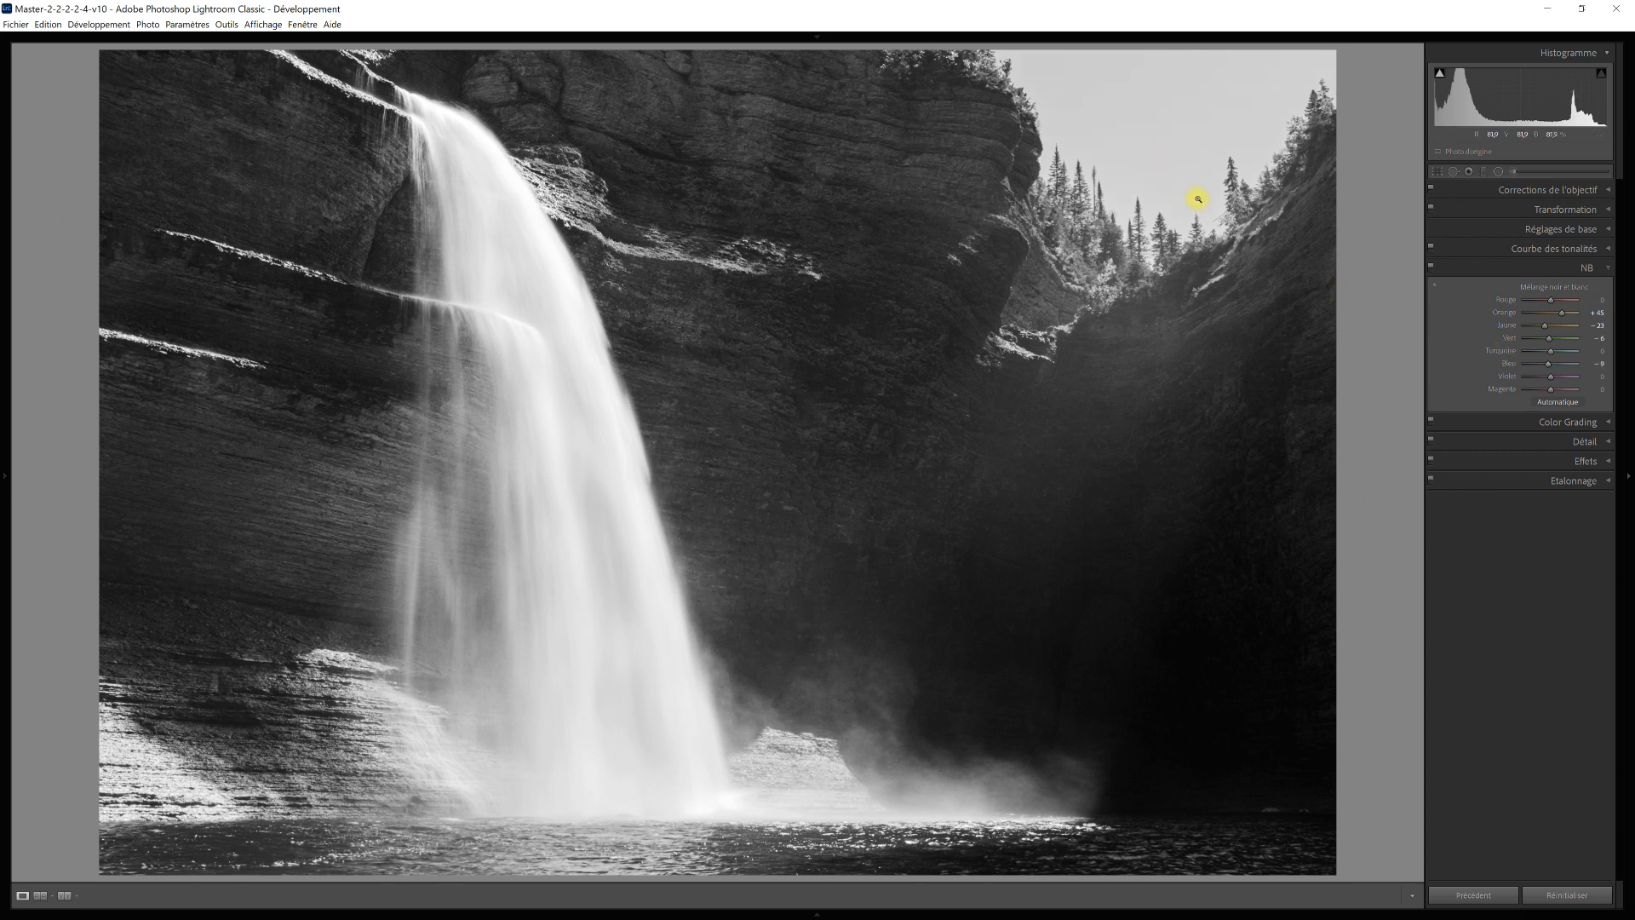
- Inspect the sky and treetops up close for dust spots with the Spot Removal tool active
click(1207, 188)
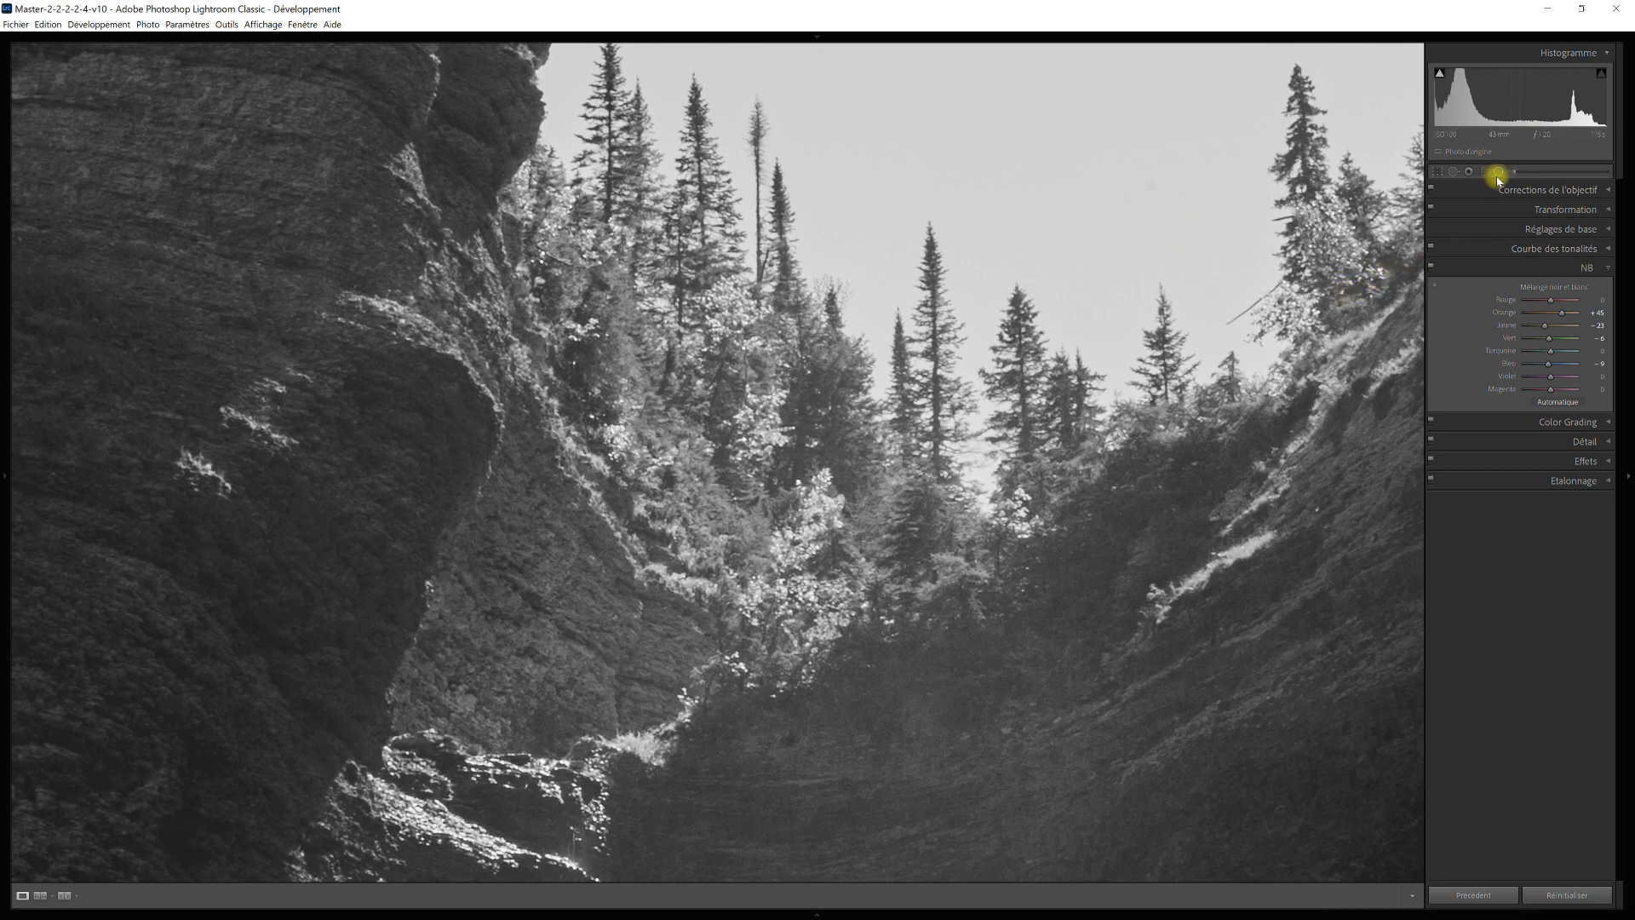
click(1453, 171)
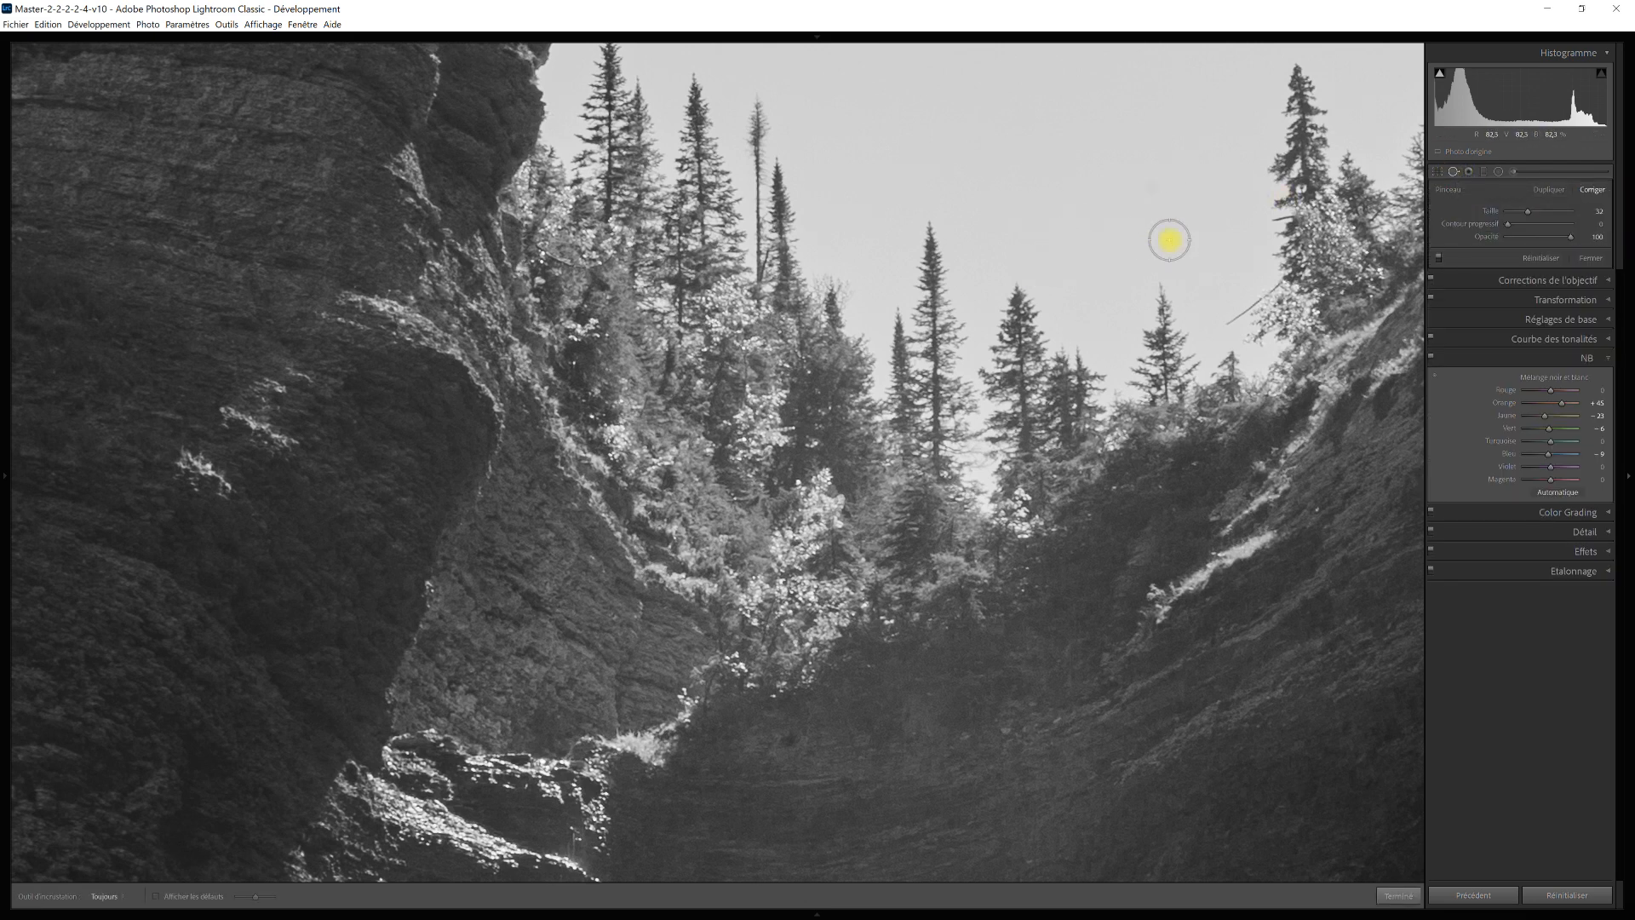
key(Return)
click(1148, 185)
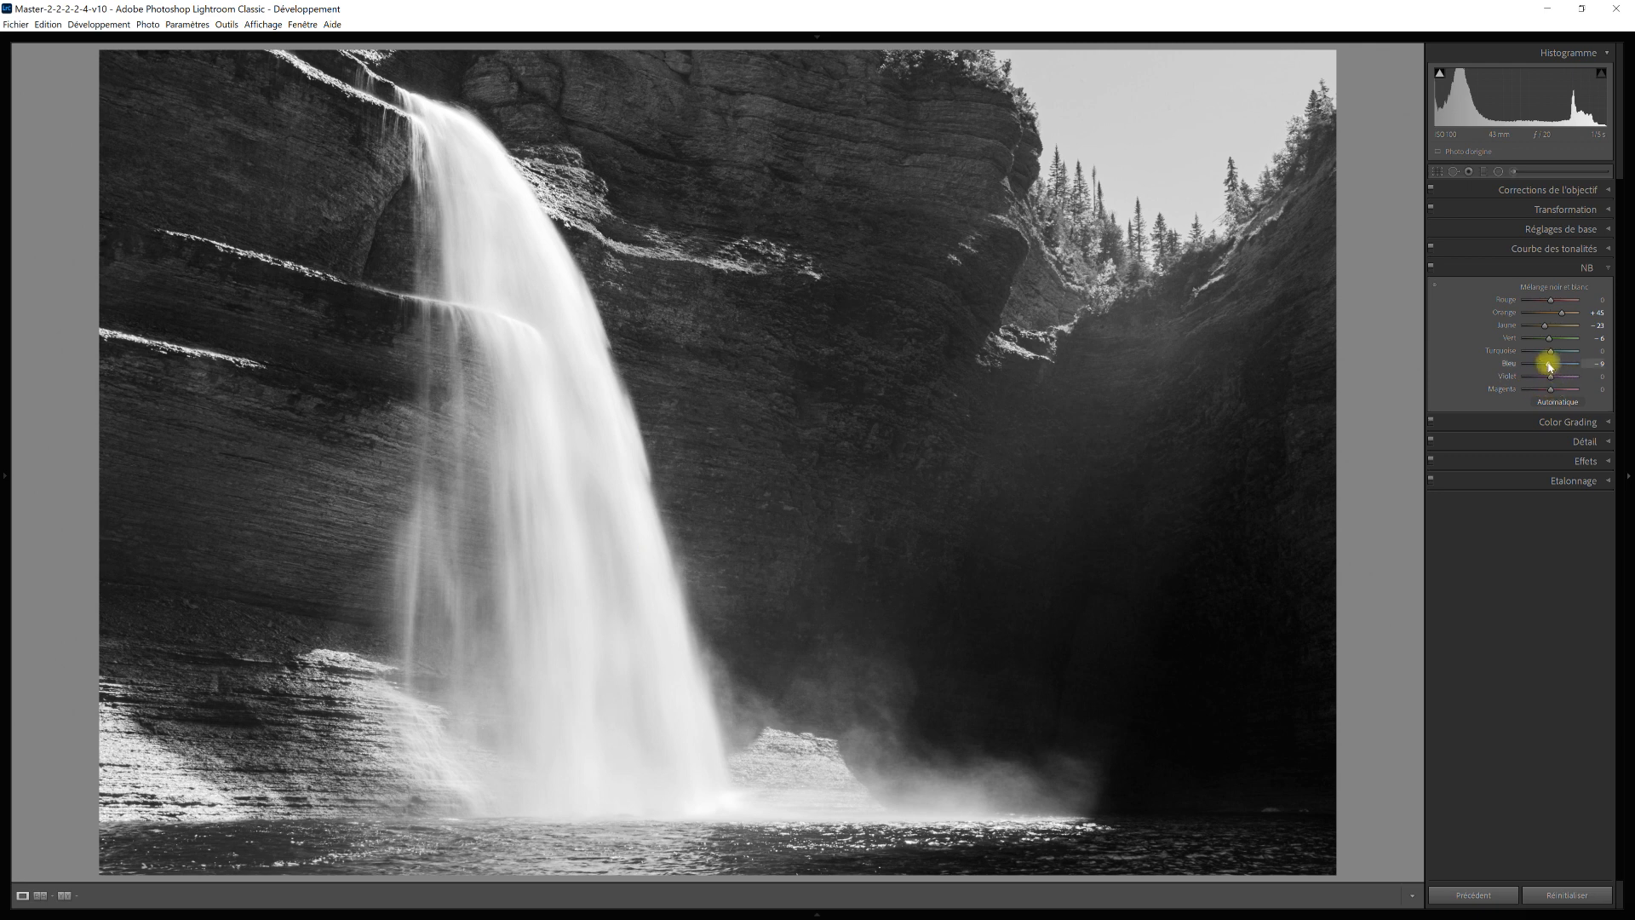
- Test violet and magenta in the black-and-white mix, resetting violet, and close the mix settings
mouse_move(1550, 376)
mouse_down()
mouse_move(1512, 379)
mouse_move(1561, 380)
mouse_up()
double_click(1507, 375)
drag(1555, 391, 1514, 392)
click(1609, 269)
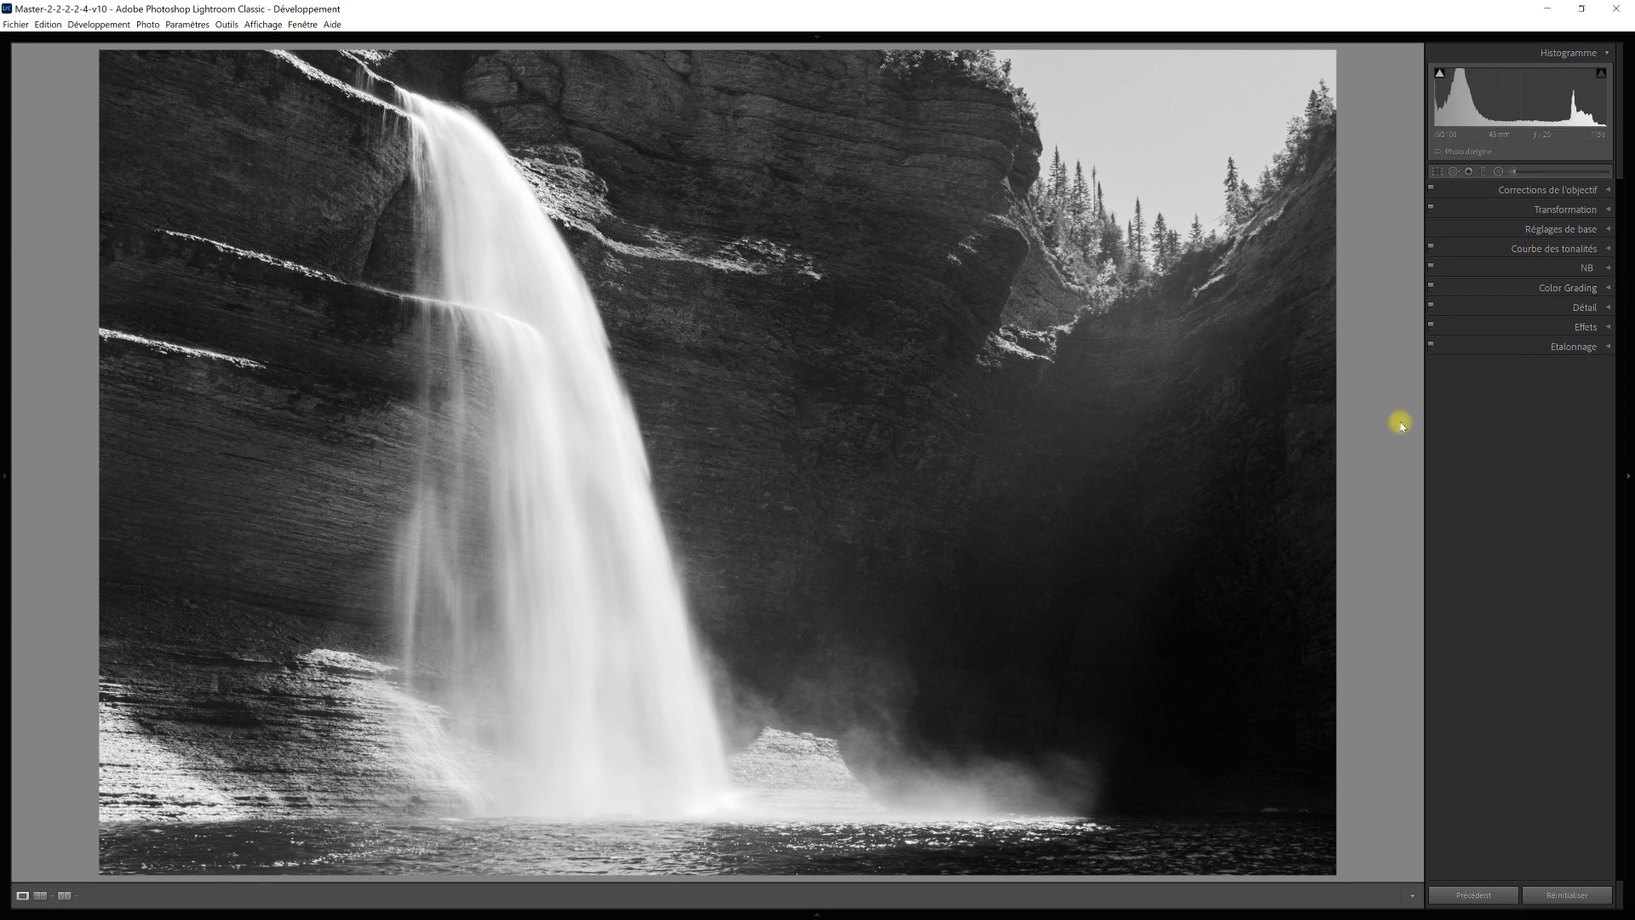
- Add a radial filter on the rock wall between the waterfall and the dark hollow, tilted diagonally up toward the tree line and widened
click(1498, 174)
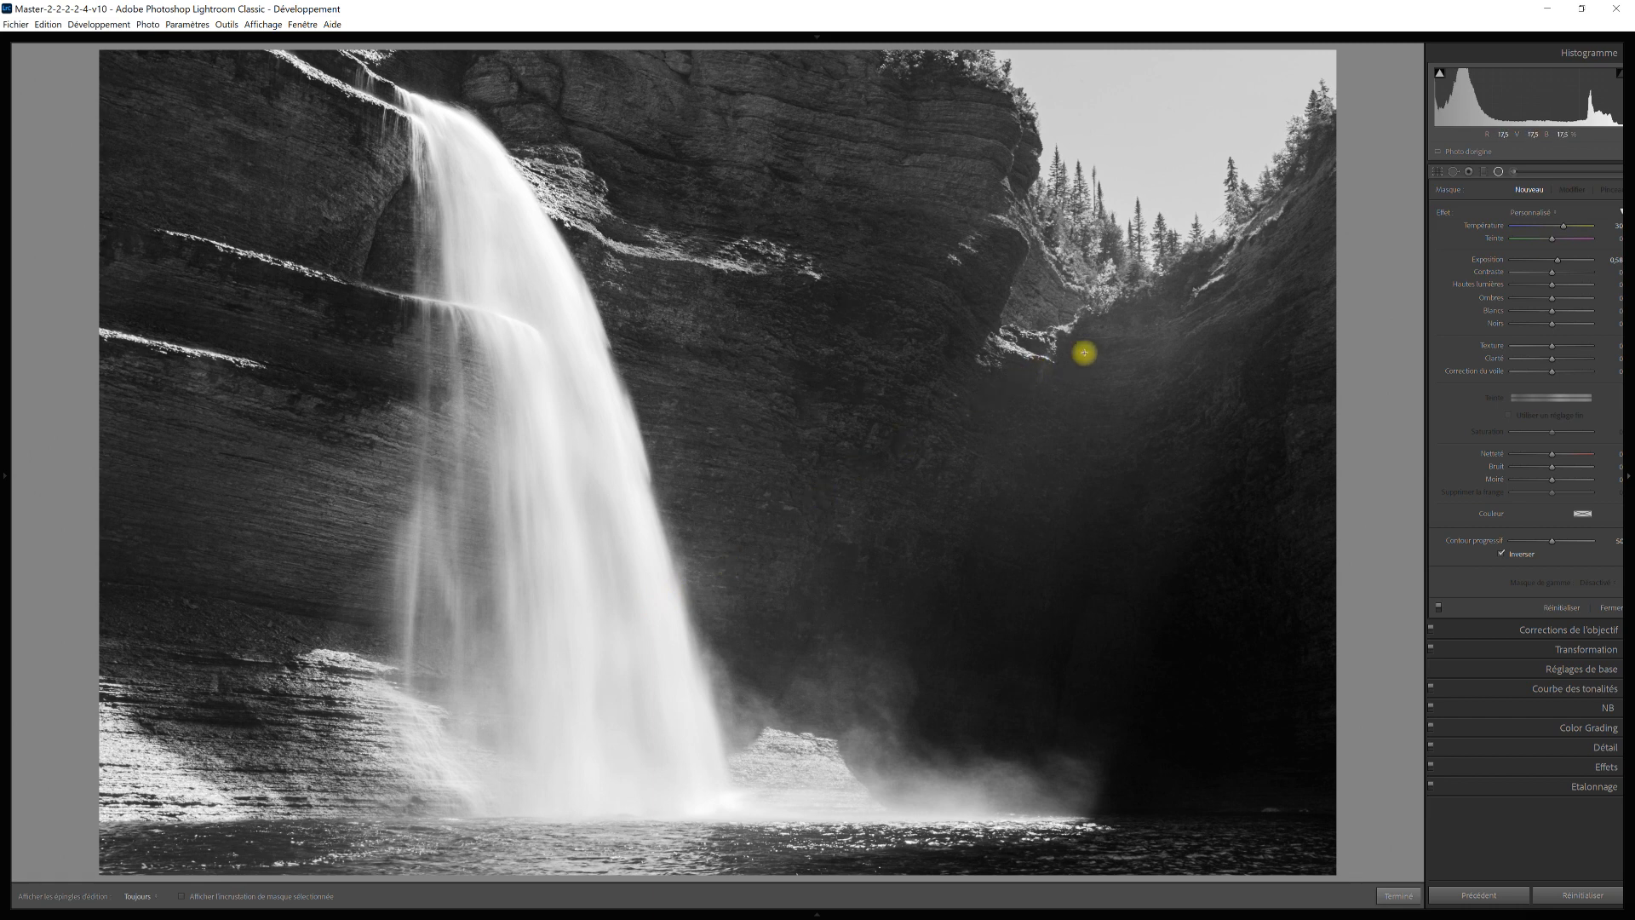
drag(843, 492, 1049, 557)
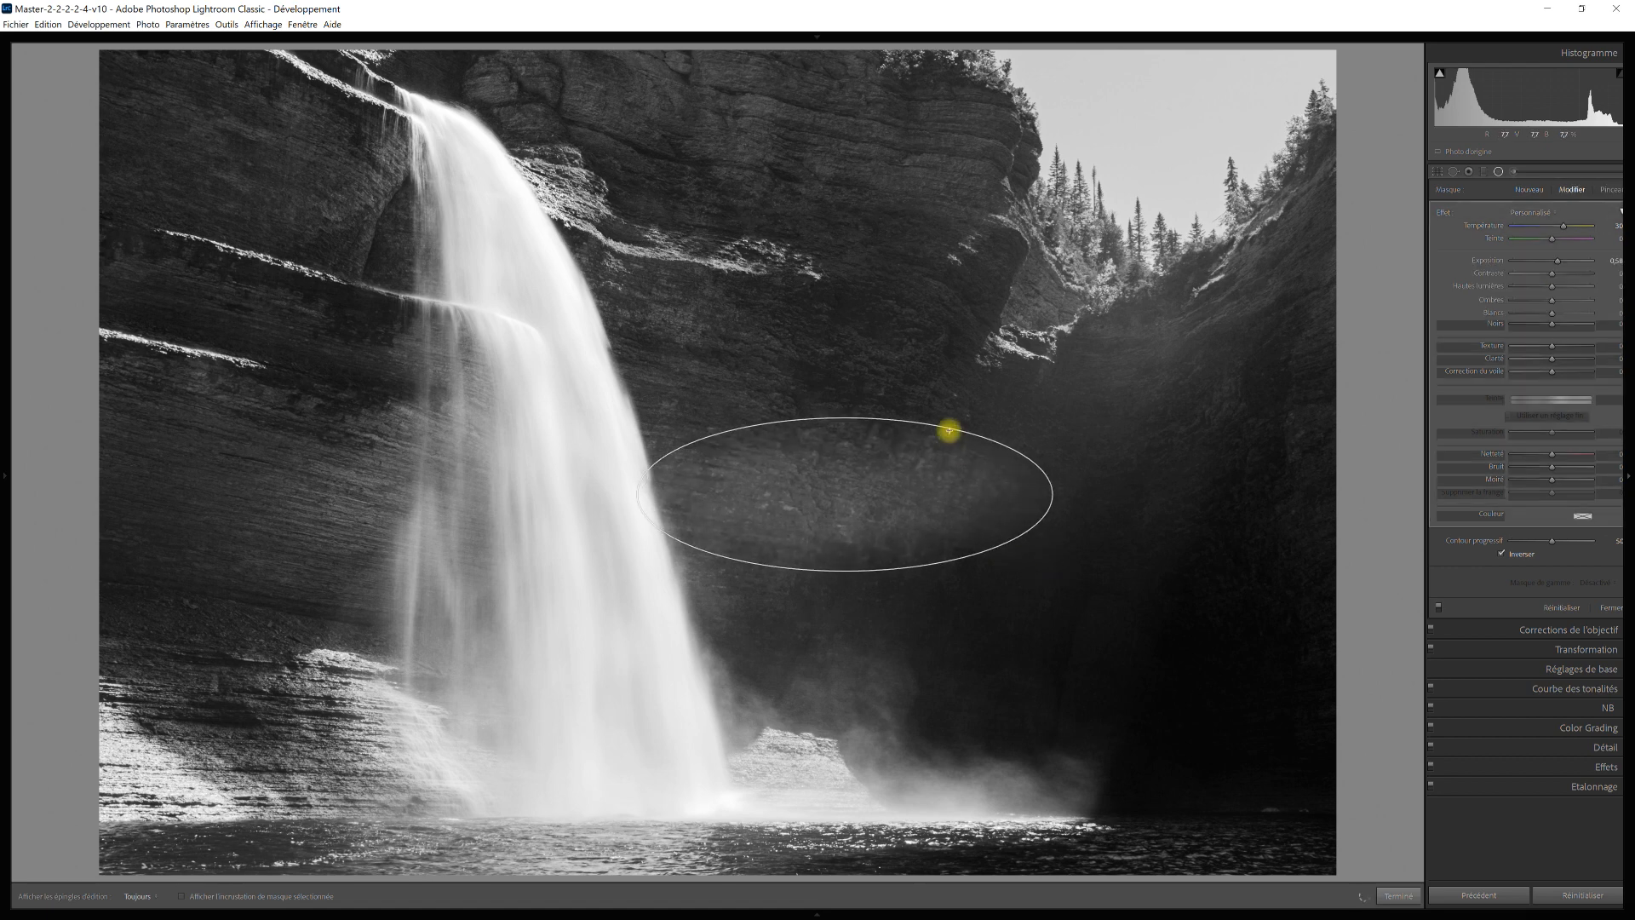
drag(948, 427, 894, 412)
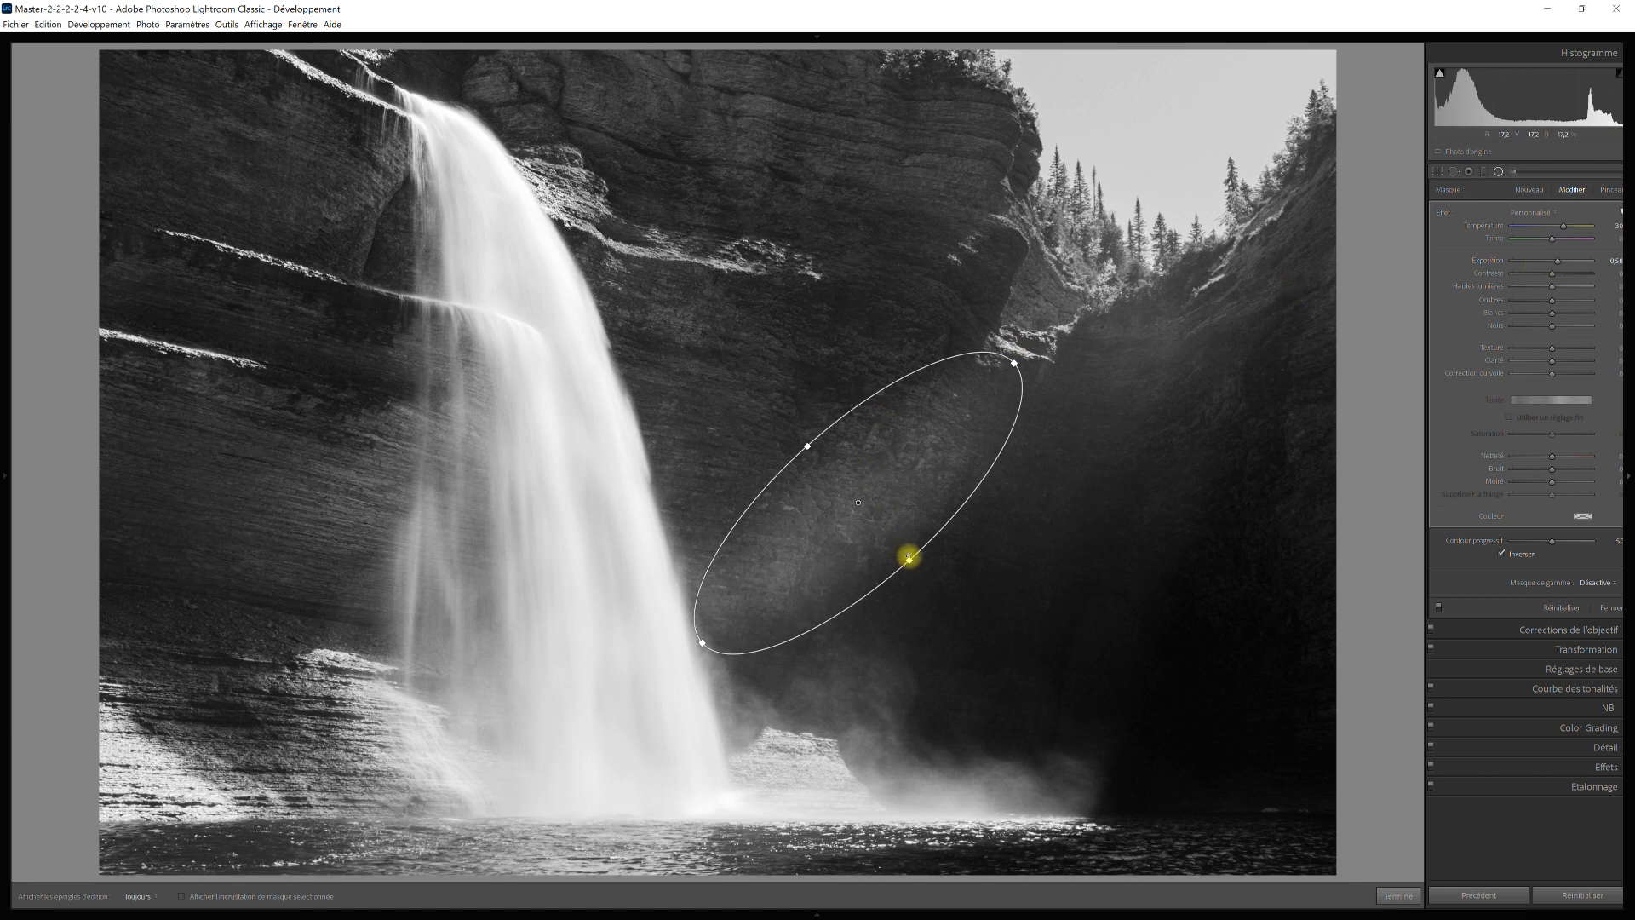
drag(910, 560, 945, 602)
drag(778, 416, 772, 406)
drag(1014, 362, 1037, 341)
drag(888, 333, 917, 344)
drag(932, 609, 957, 644)
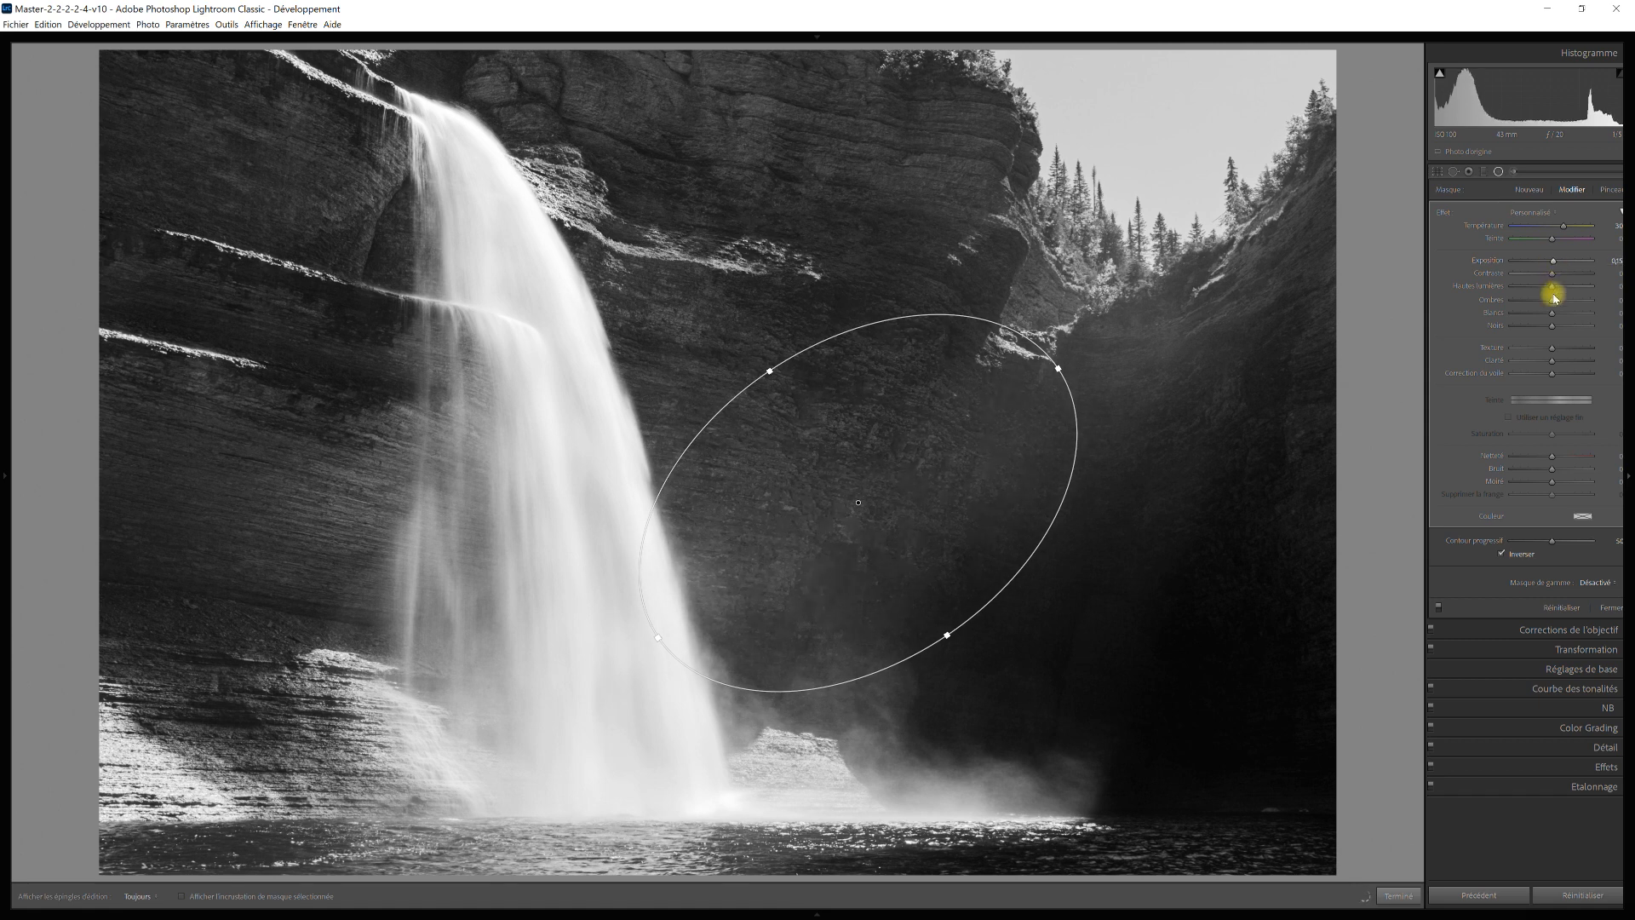
- Refine the diagonal radial filter's outline, slightly raise its highlights and exposure, and slightly lower its Dehaze
mouse_move(1552, 286)
mouse_down()
mouse_move(1588, 290)
mouse_move(1558, 287)
mouse_up()
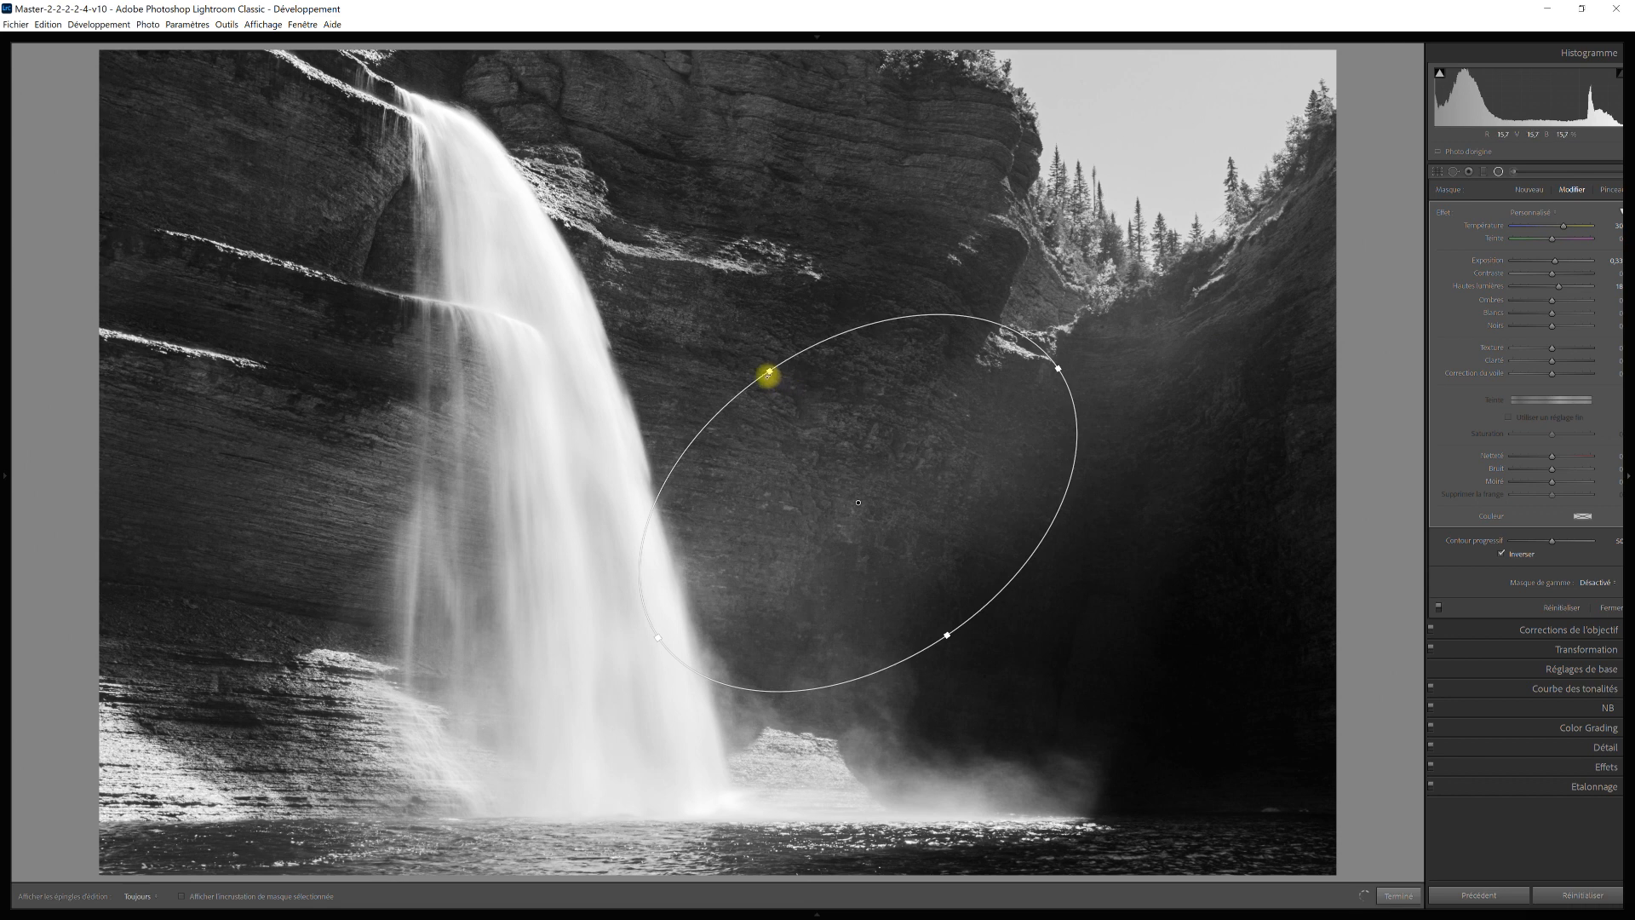
drag(768, 371, 780, 386)
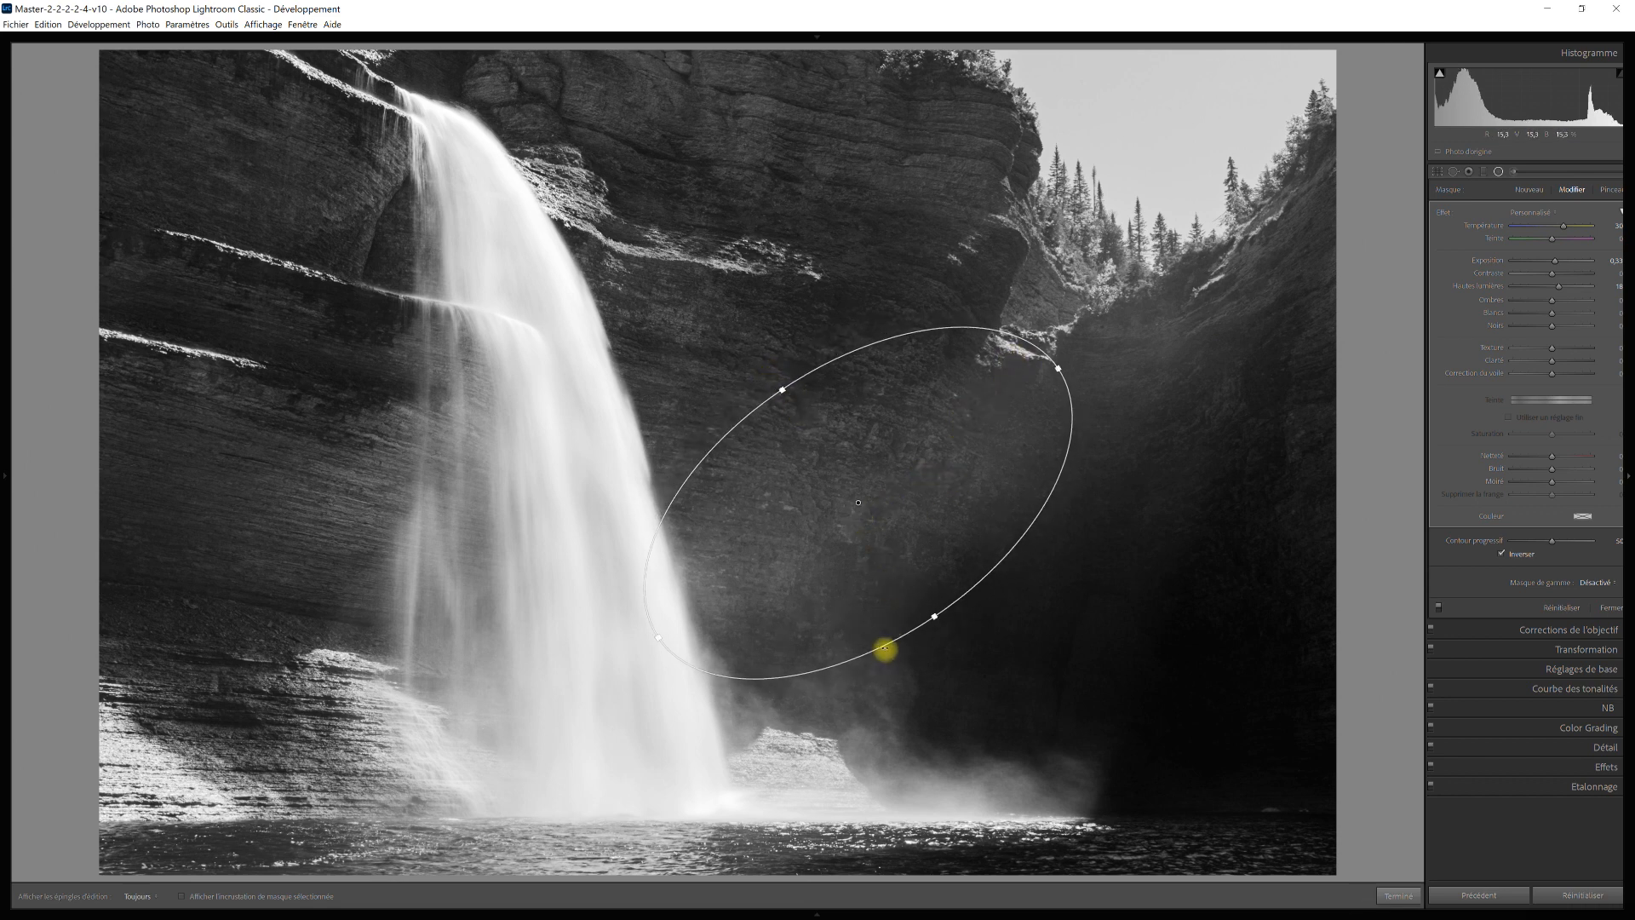
drag(884, 645, 879, 646)
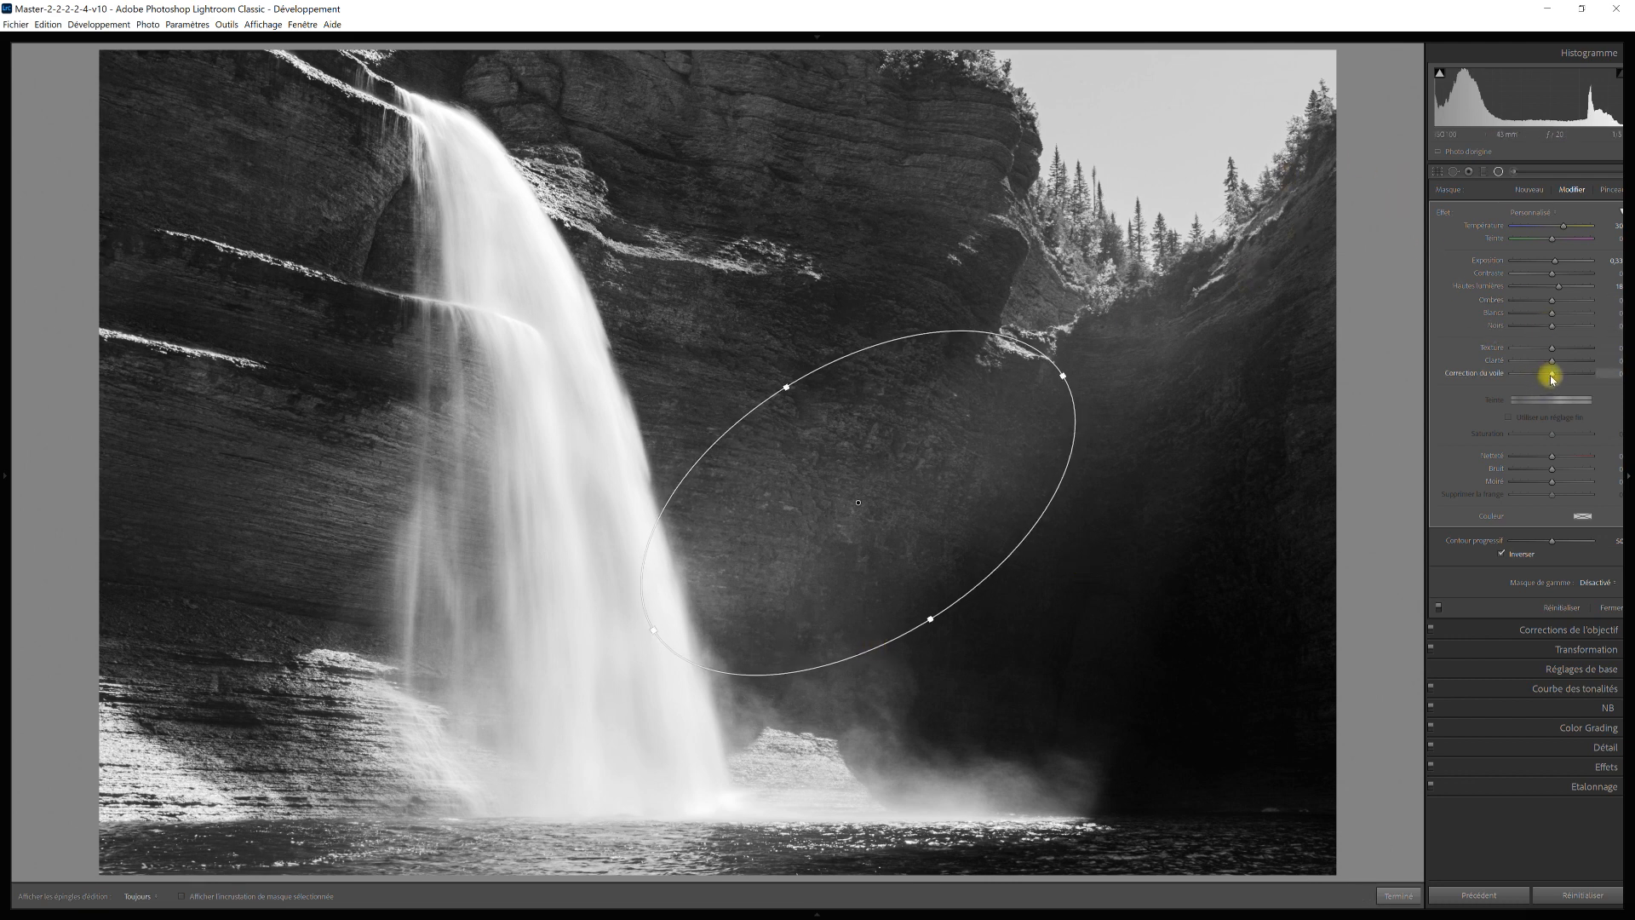
drag(1550, 377, 1548, 378)
drag(1062, 375, 1085, 364)
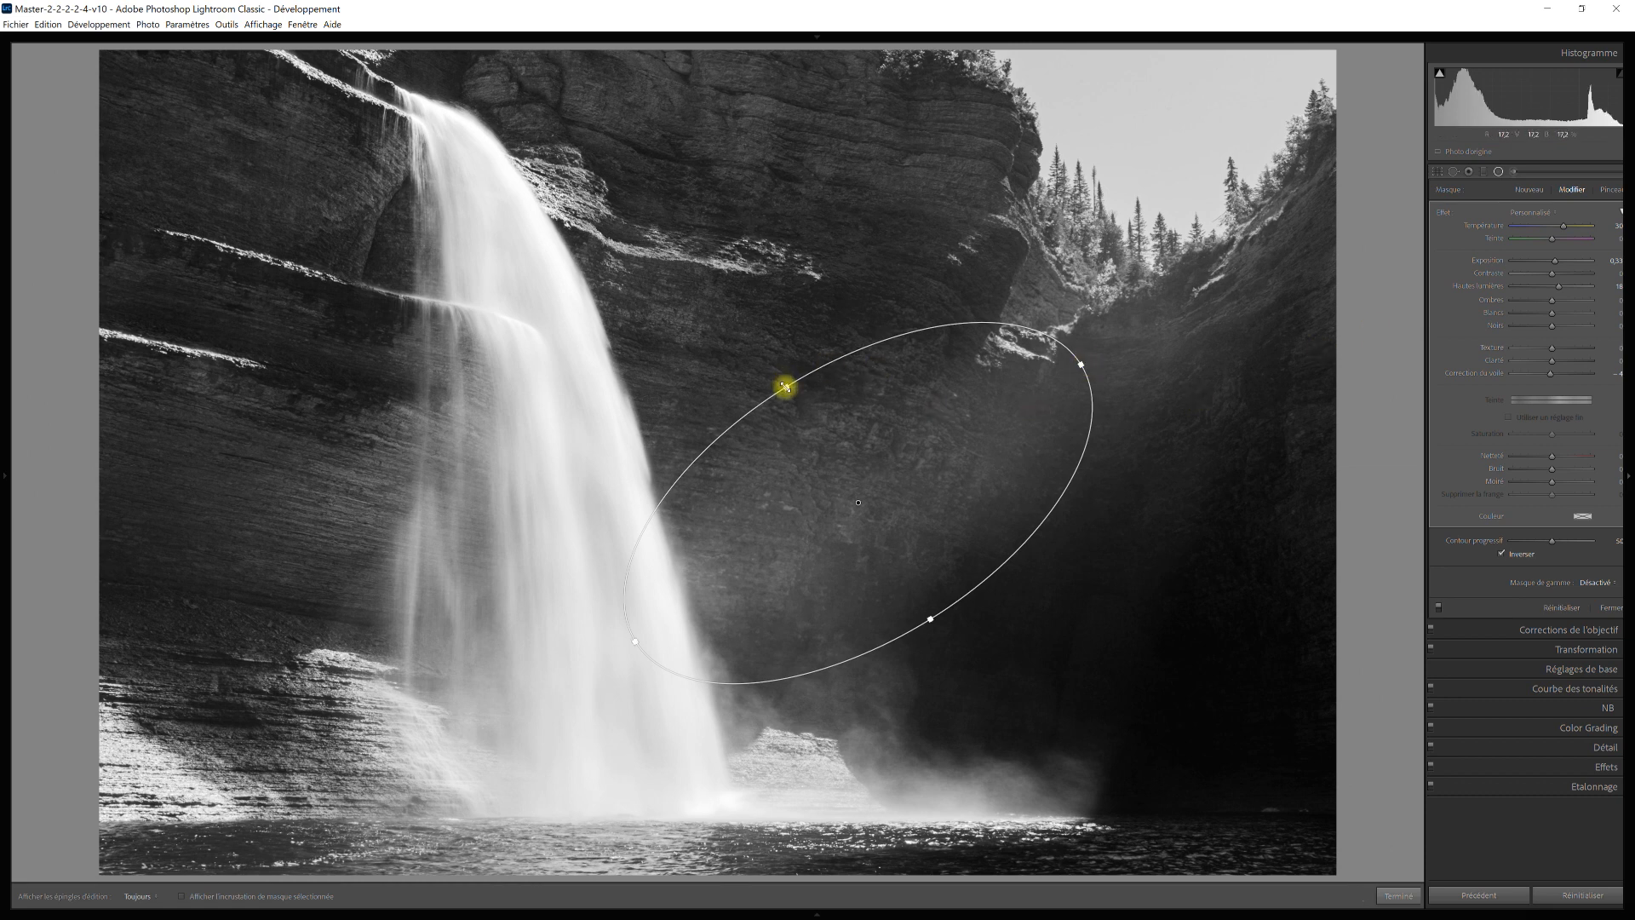
drag(1559, 287, 1557, 287)
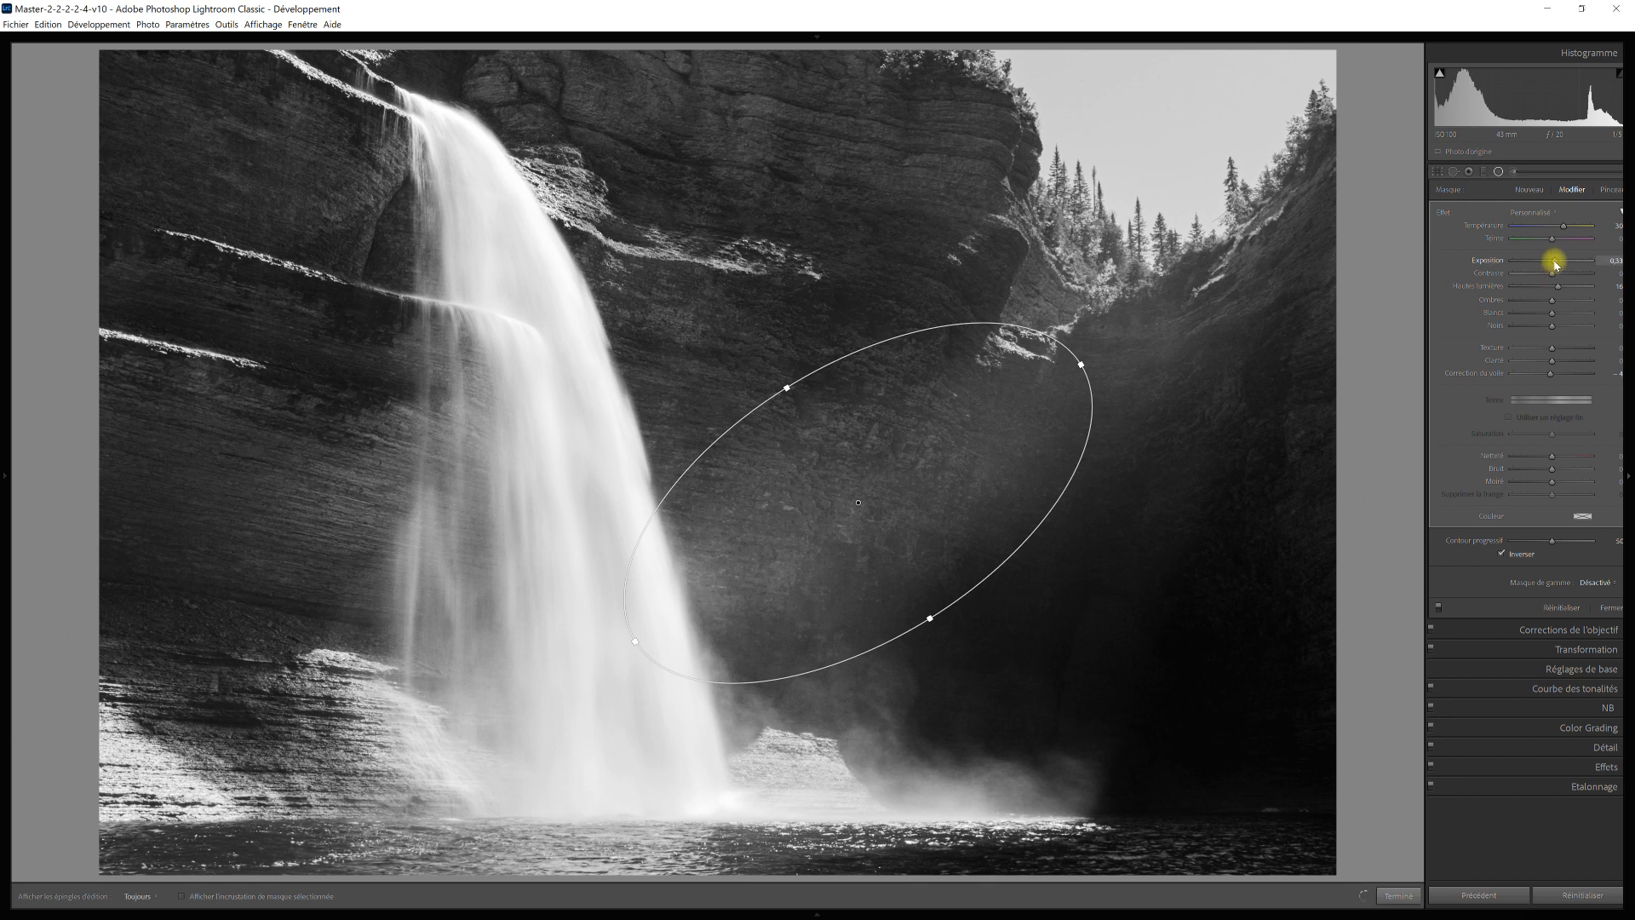
drag(1555, 265, 1556, 266)
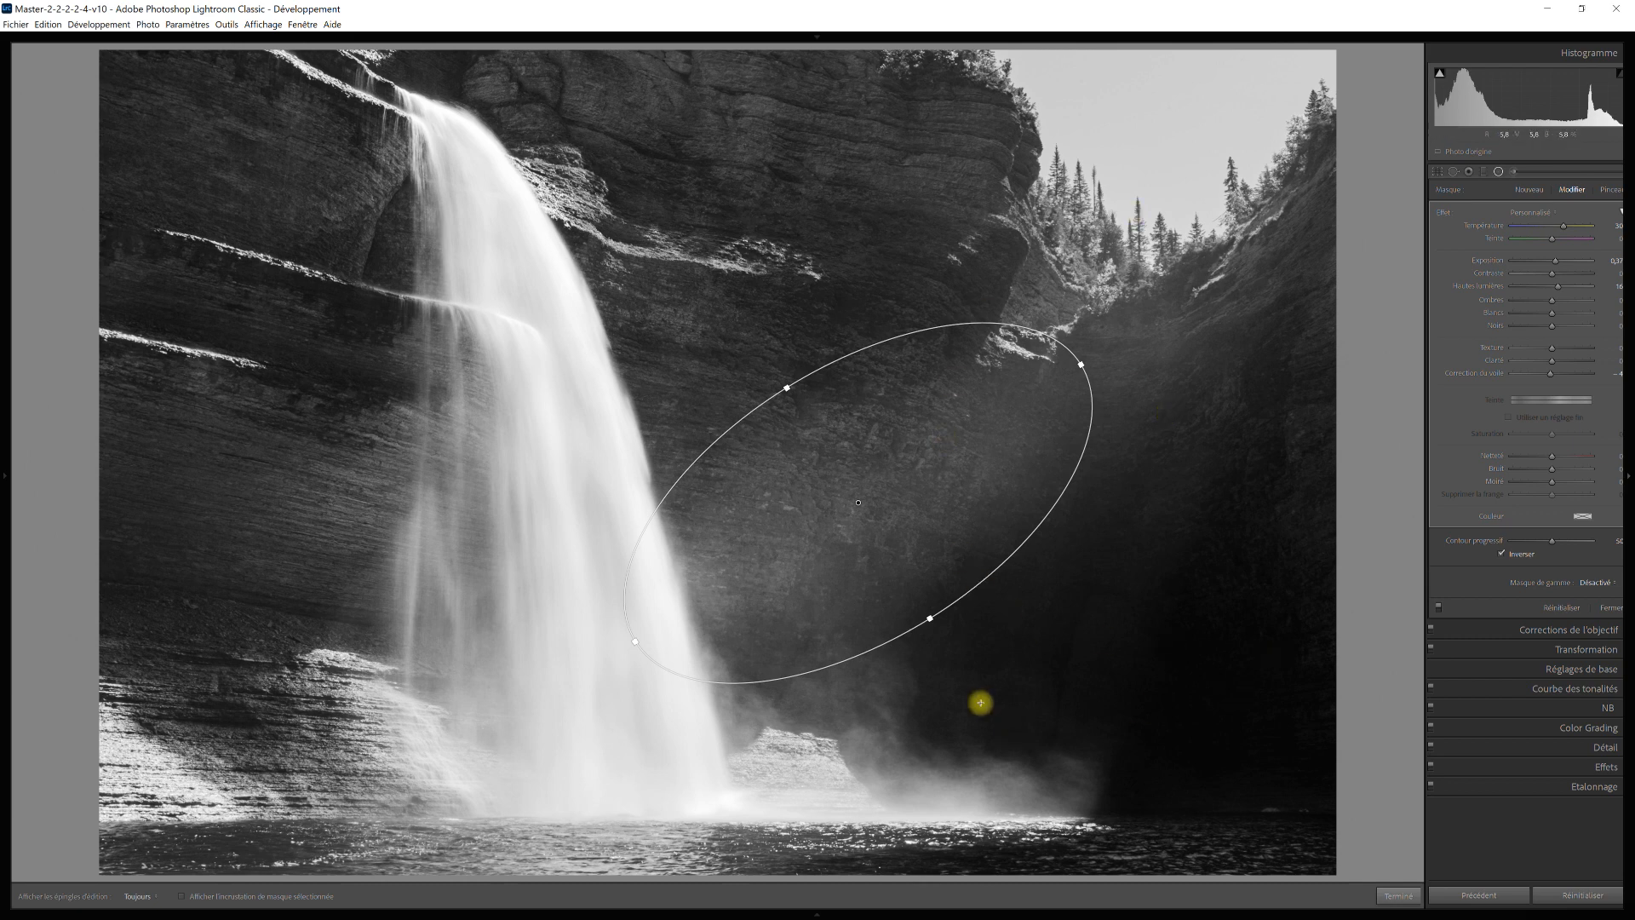
- Add a second radial filter over the upper cliff right of the waterfall's crest and slightly lower its exposure
click(1530, 191)
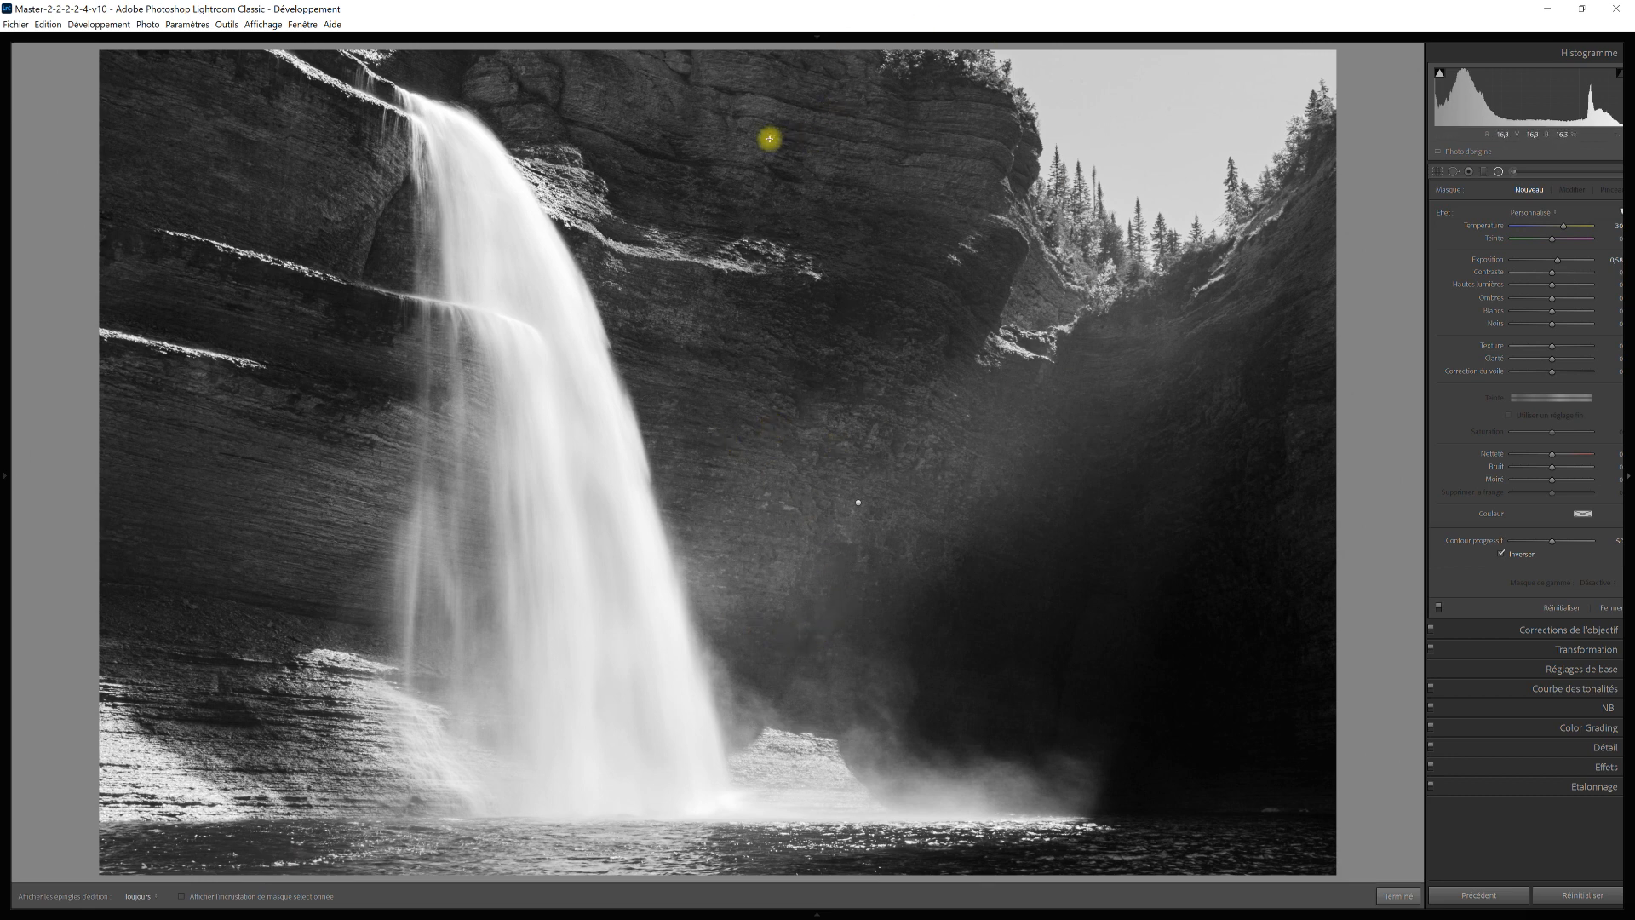
drag(768, 139, 952, 226)
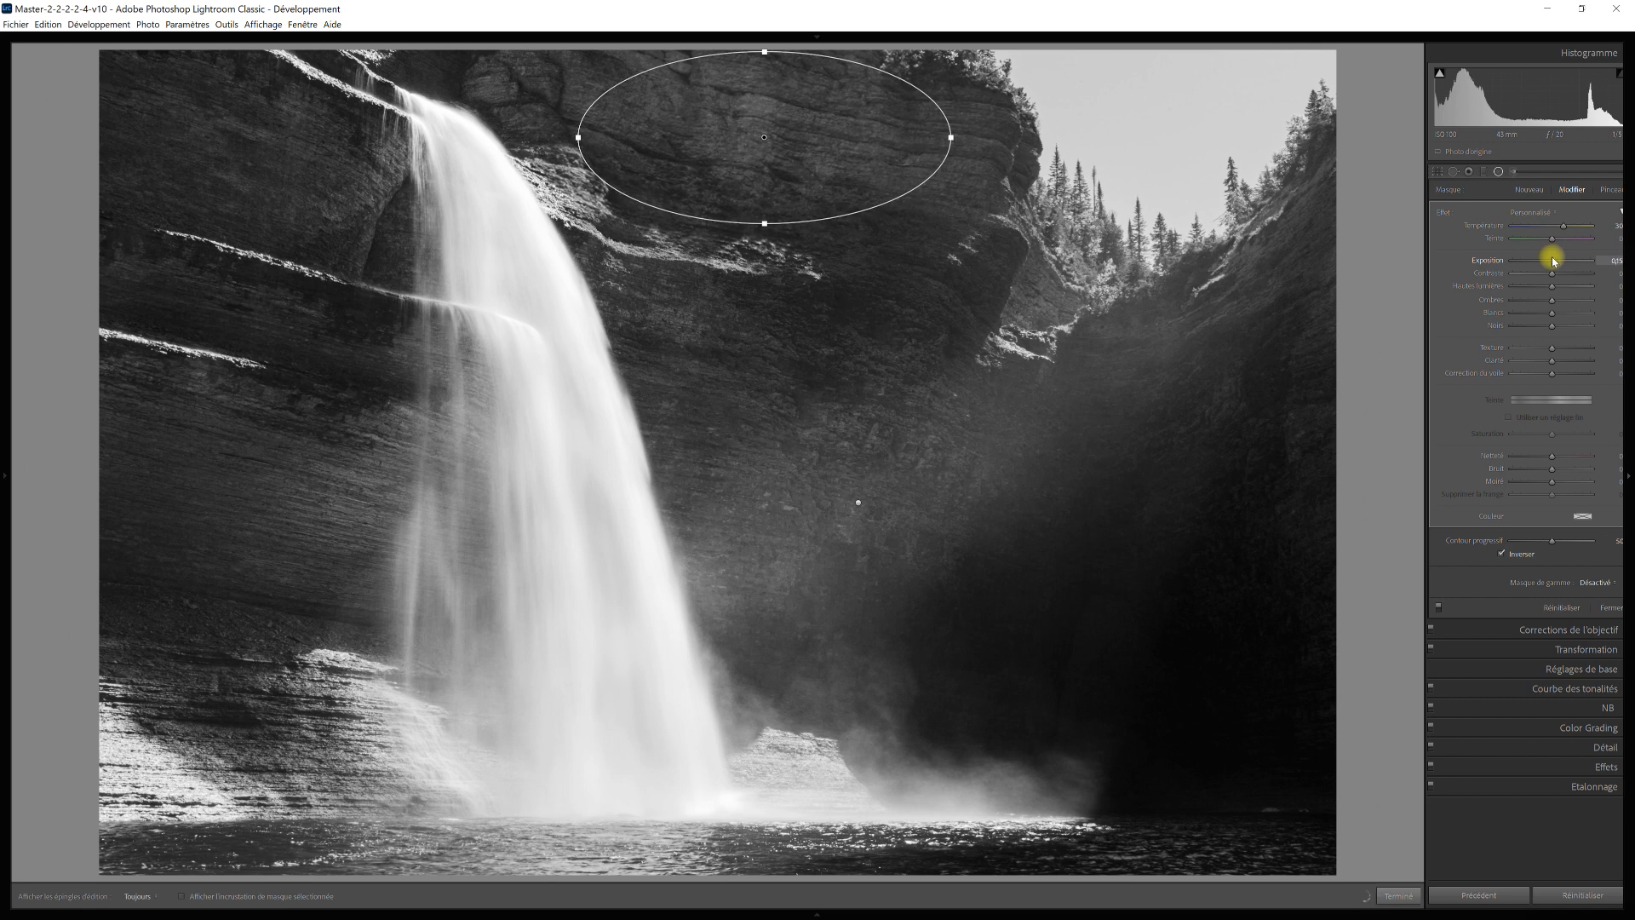
drag(1550, 257, 1548, 258)
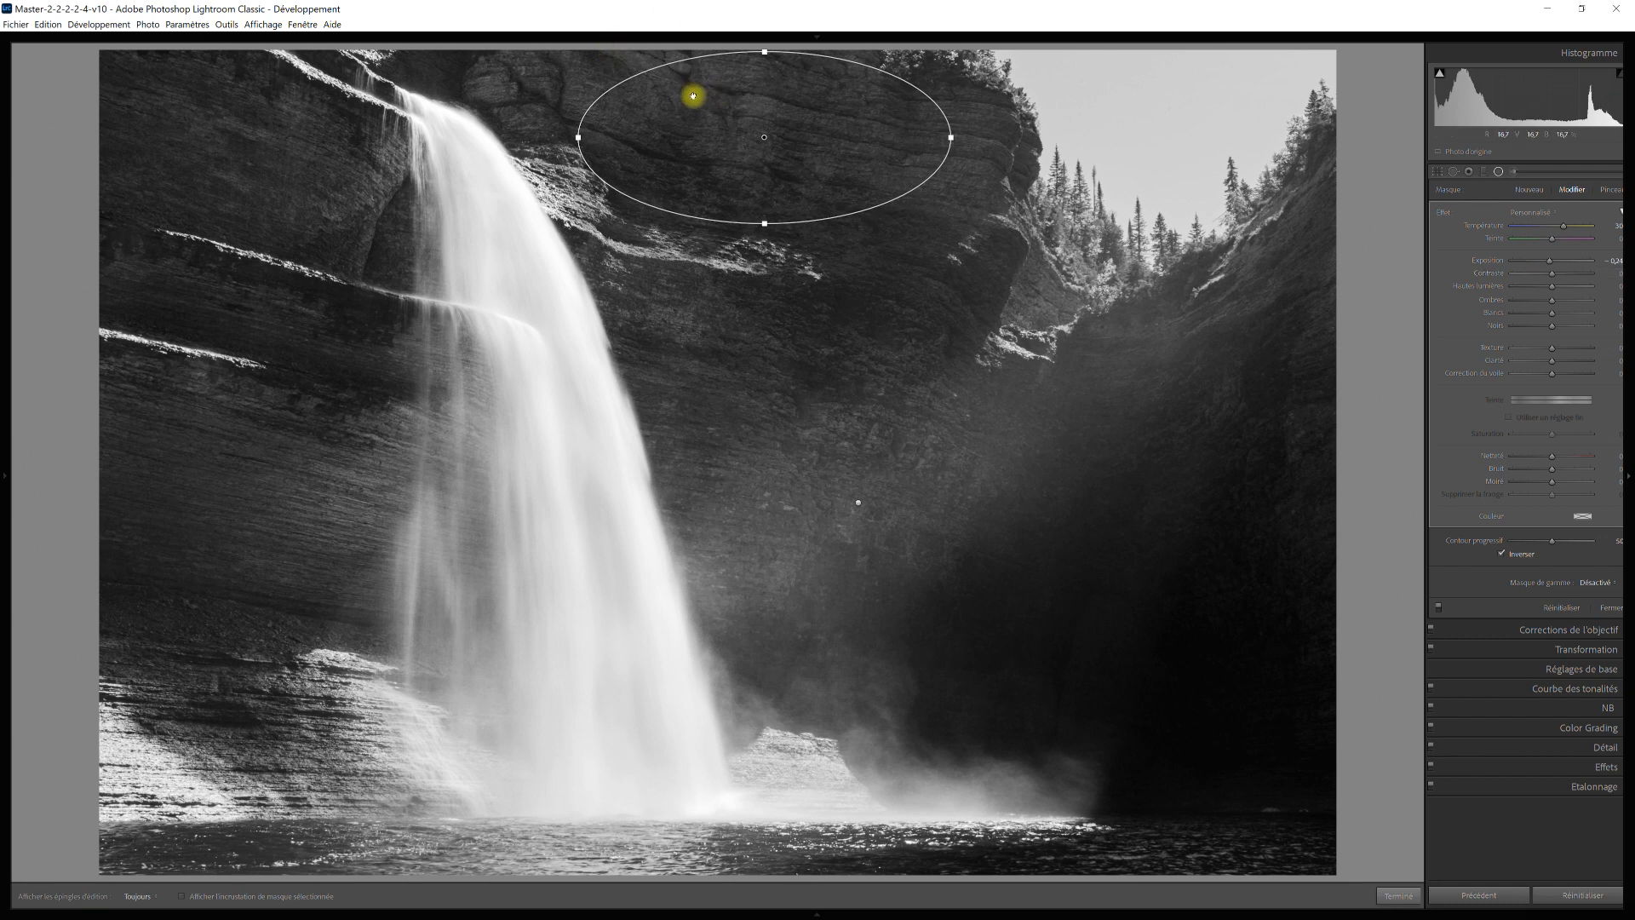
- Duplicate the upper cliff filter onto the rock wall left of the waterfall, narrow it, raise its contrast to about 20 and lower its shadows
click(764, 136)
right_click(765, 137)
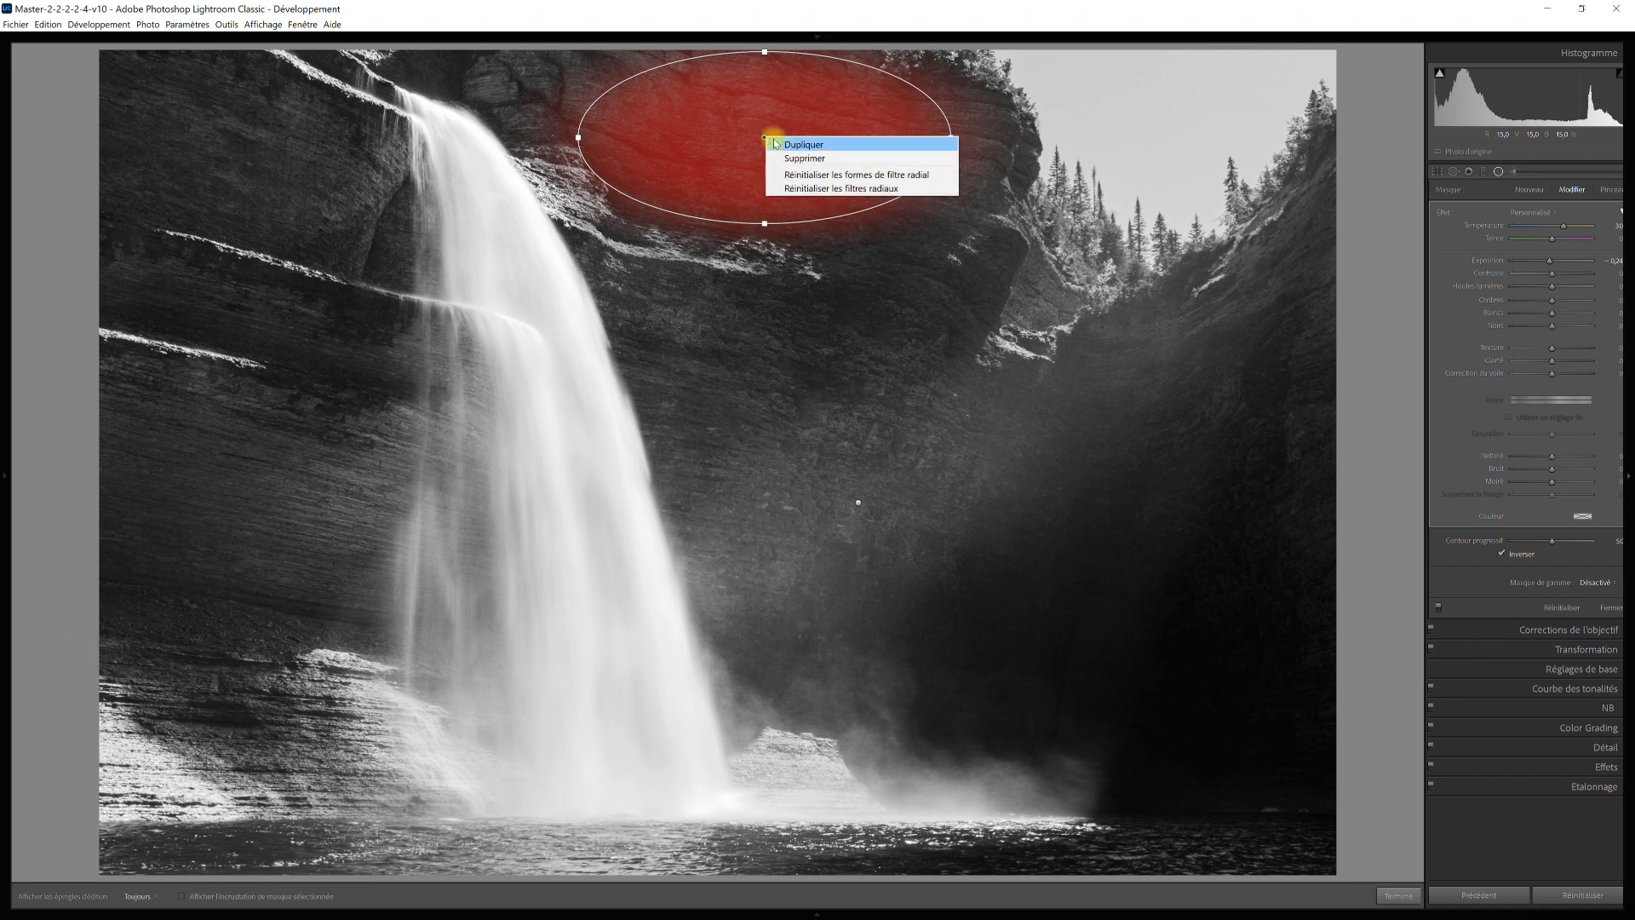
click(777, 139)
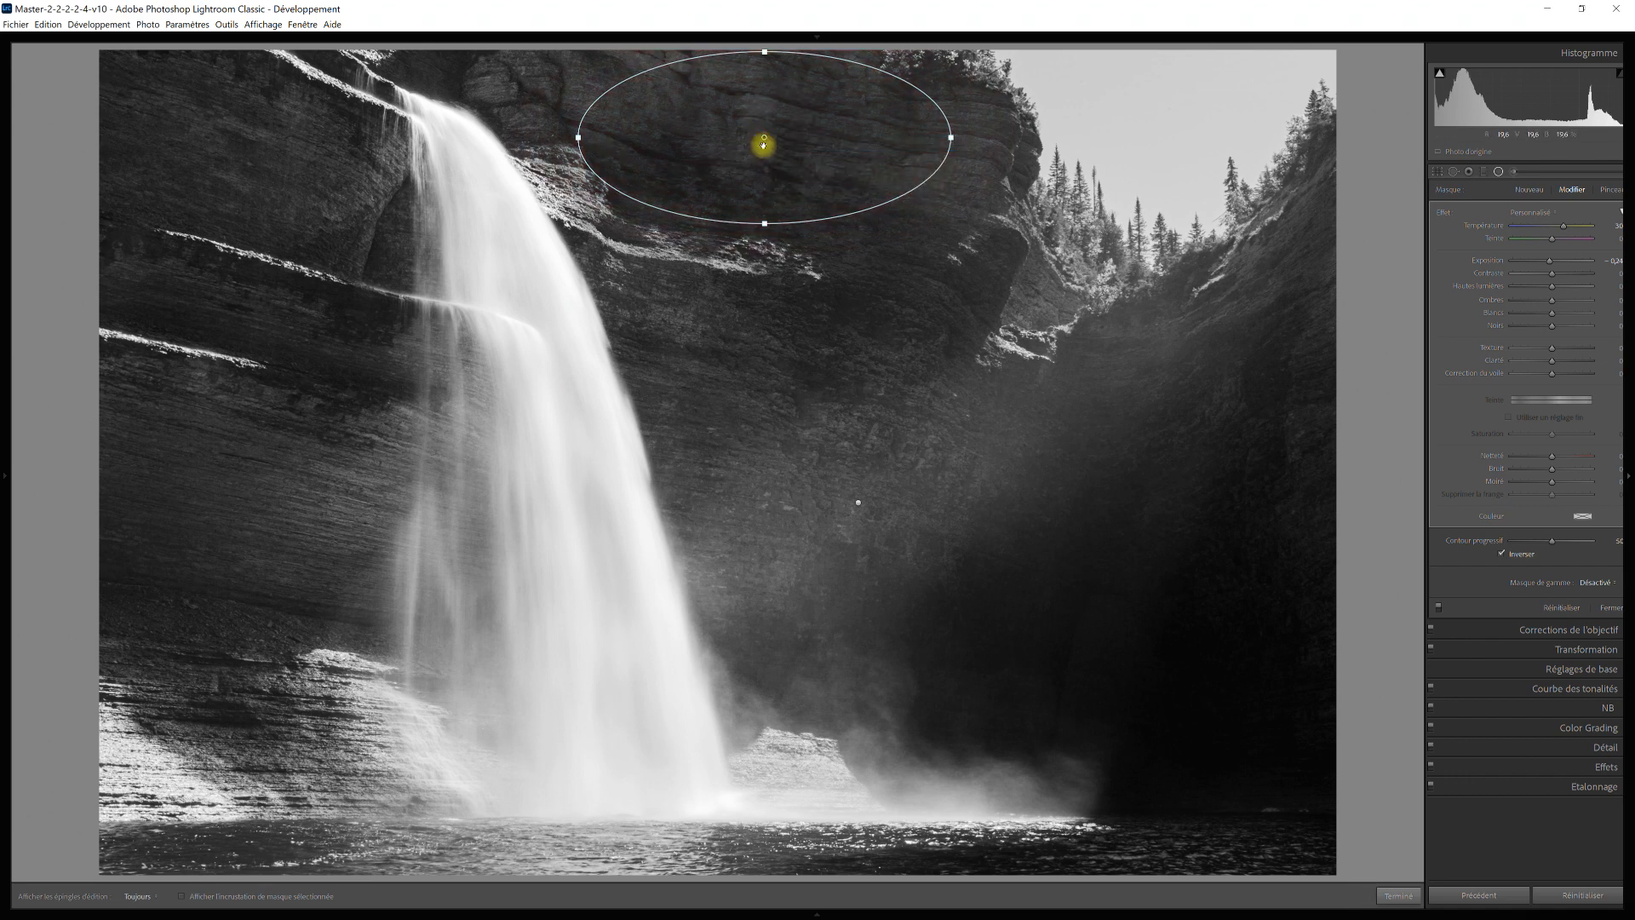
drag(765, 136, 202, 453)
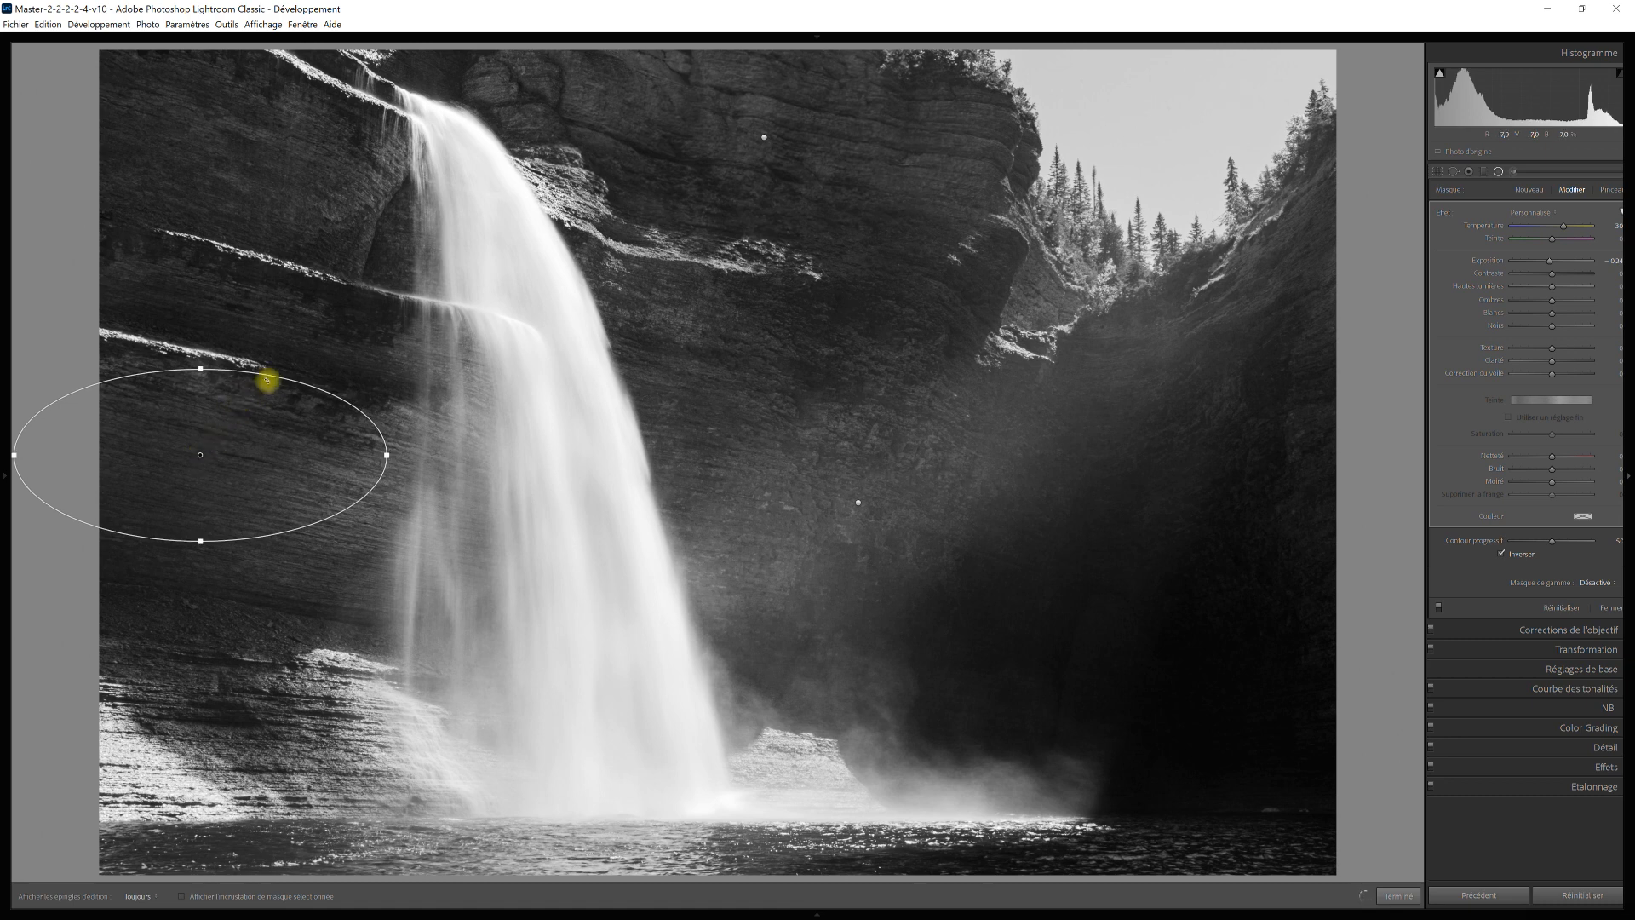
drag(387, 454, 305, 454)
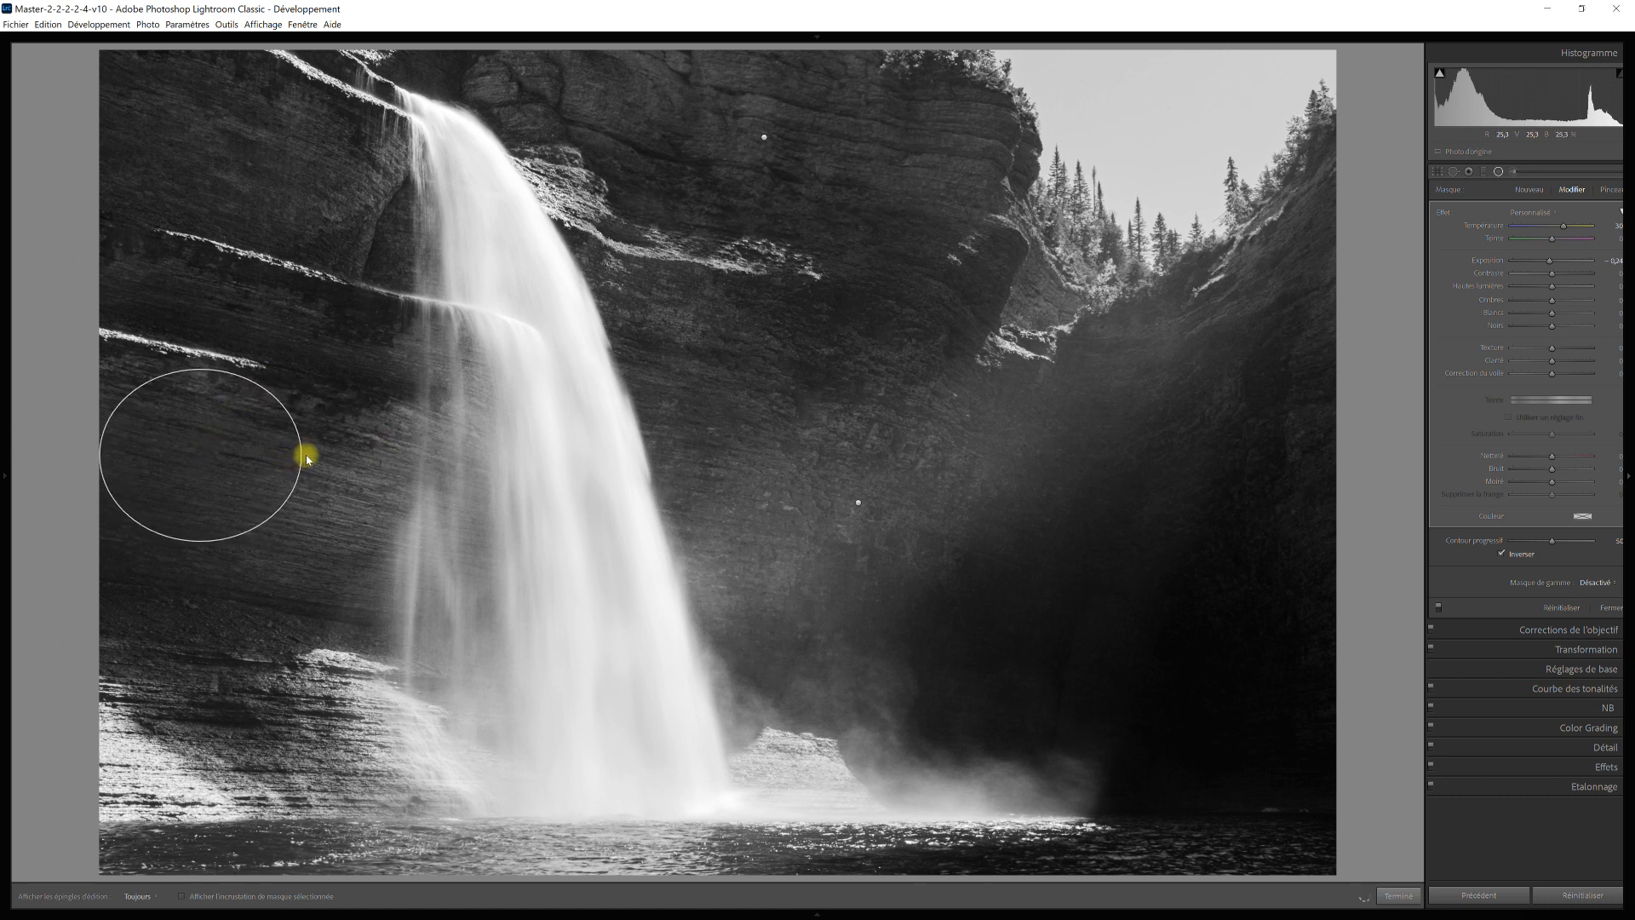
drag(199, 456, 194, 467)
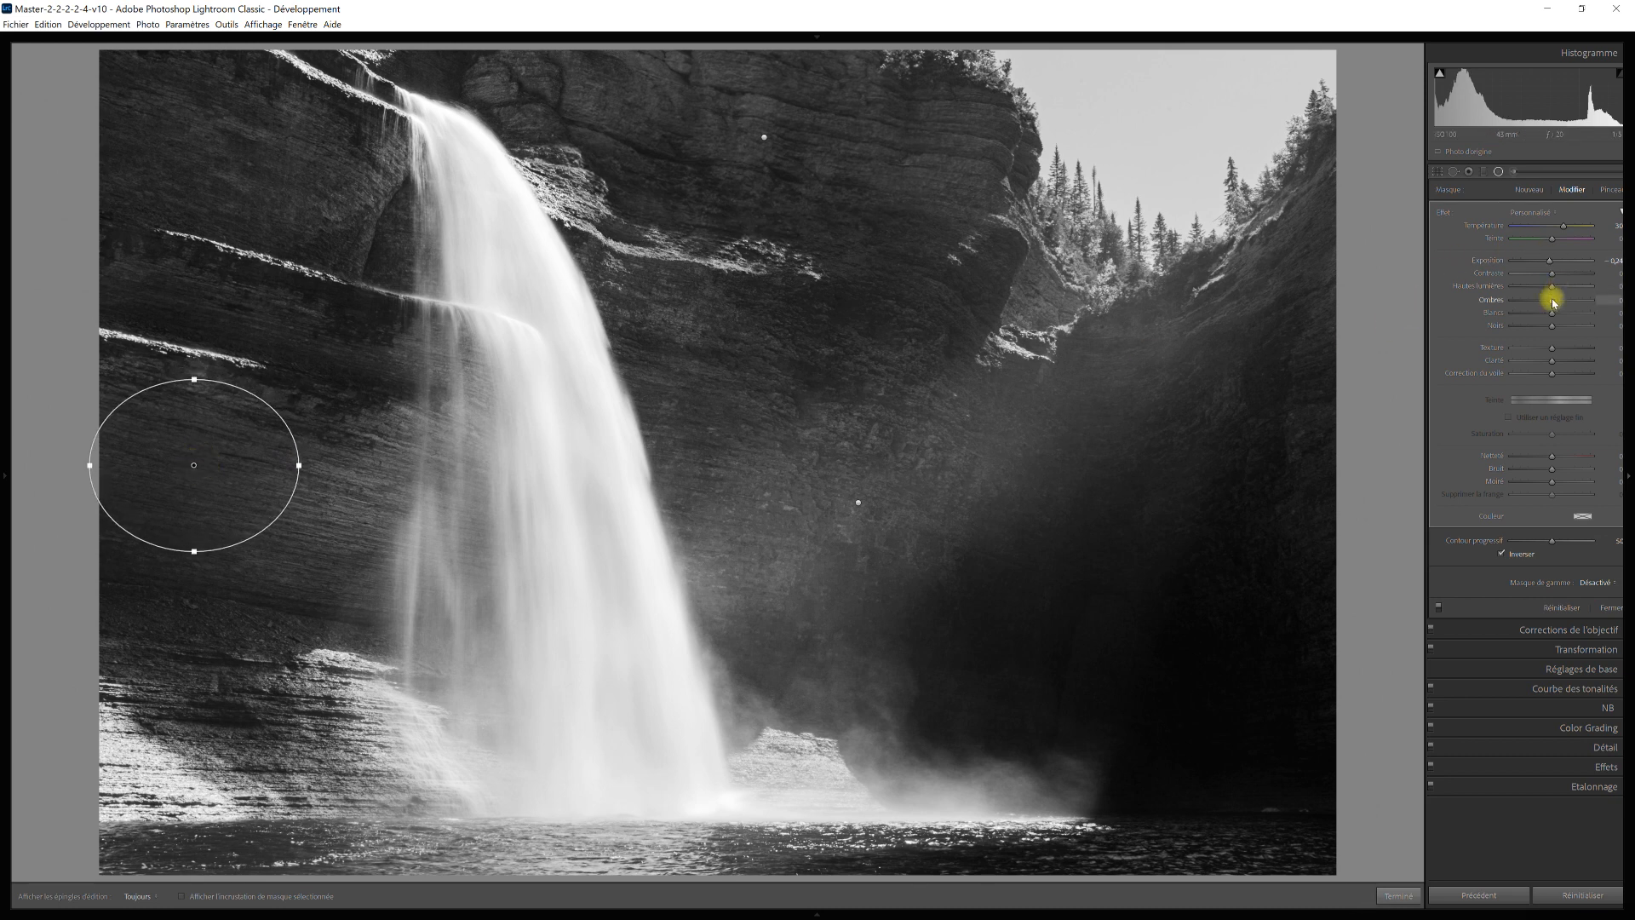
drag(1547, 304, 1539, 306)
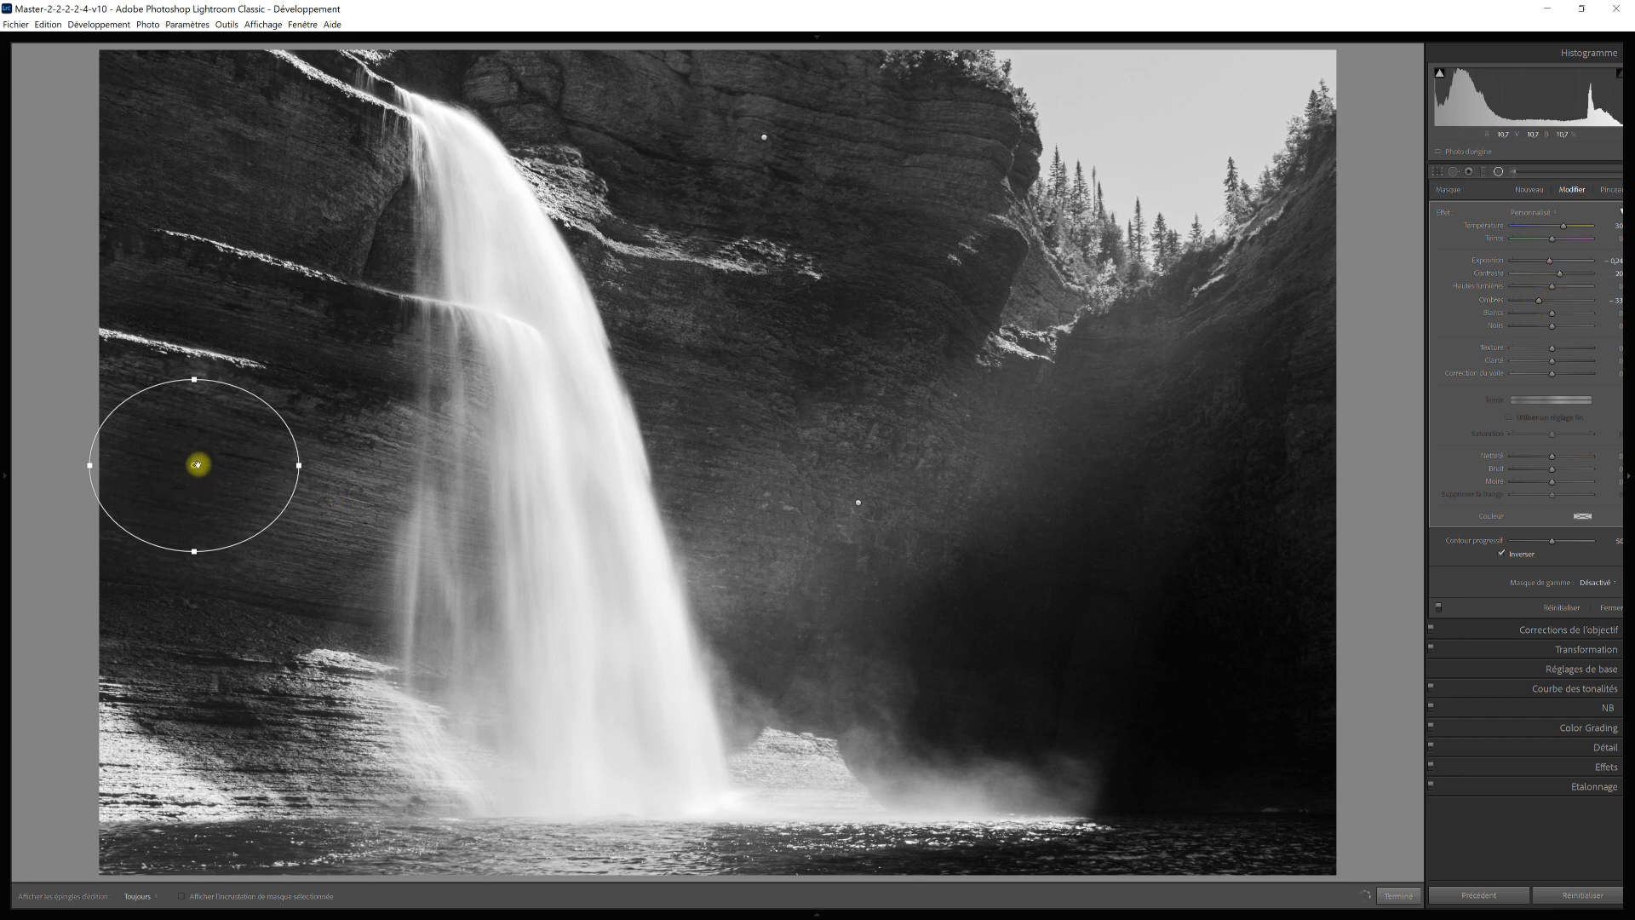
drag(190, 460, 185, 446)
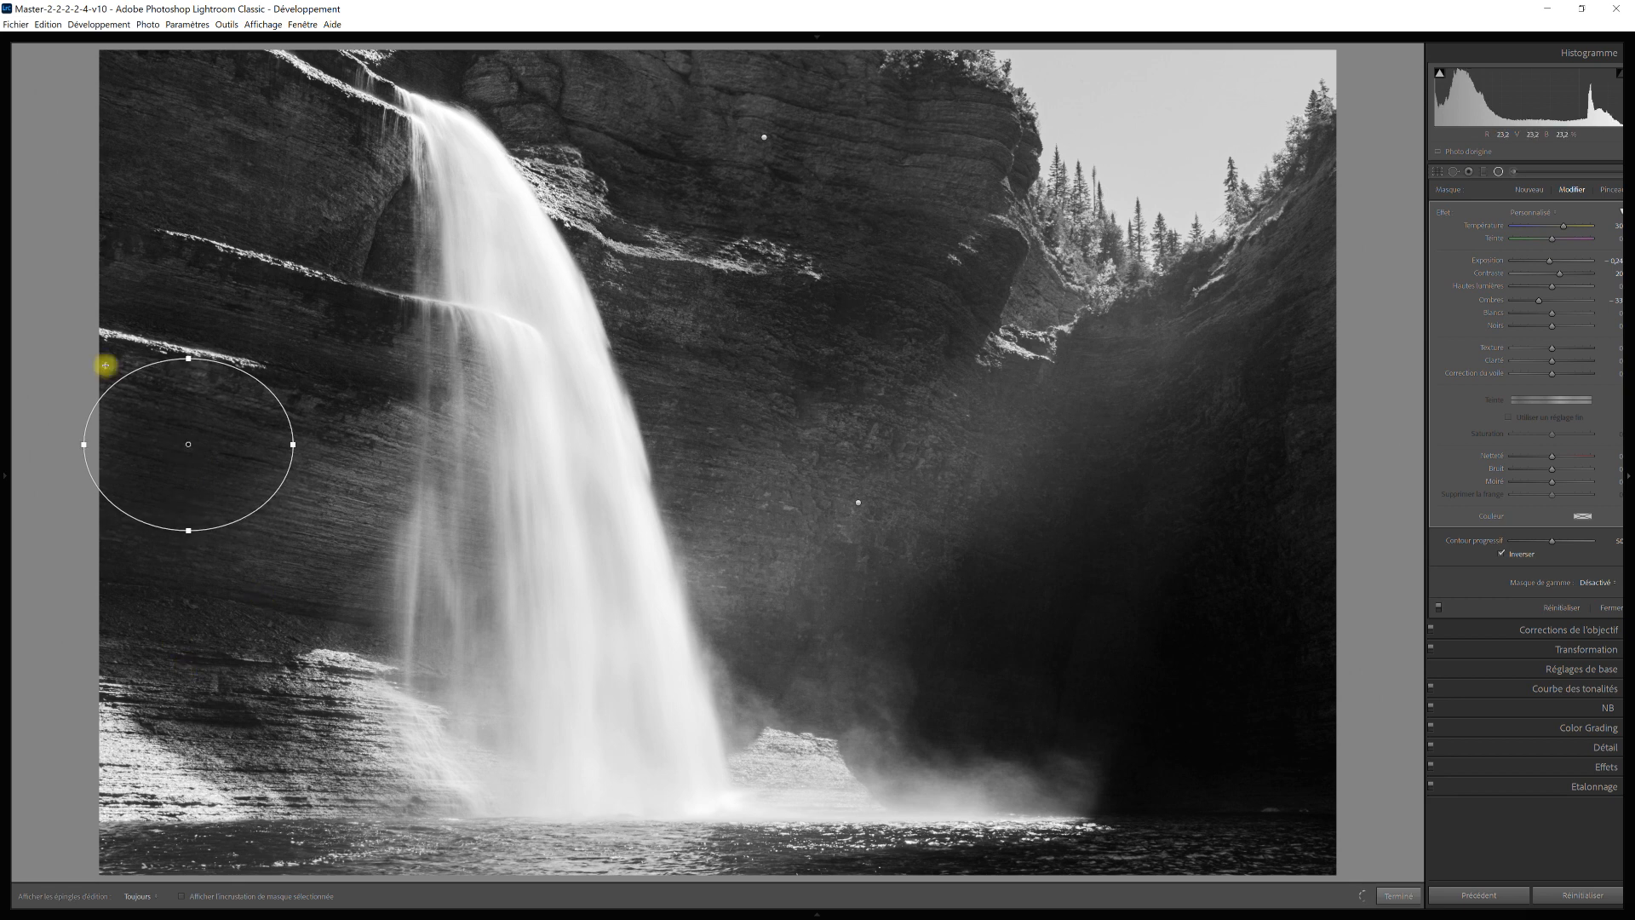
- Duplicate the left wall's radial filter onto the dark rock just above the bright ledge and flatten it slightly
right_click(190, 444)
click(200, 451)
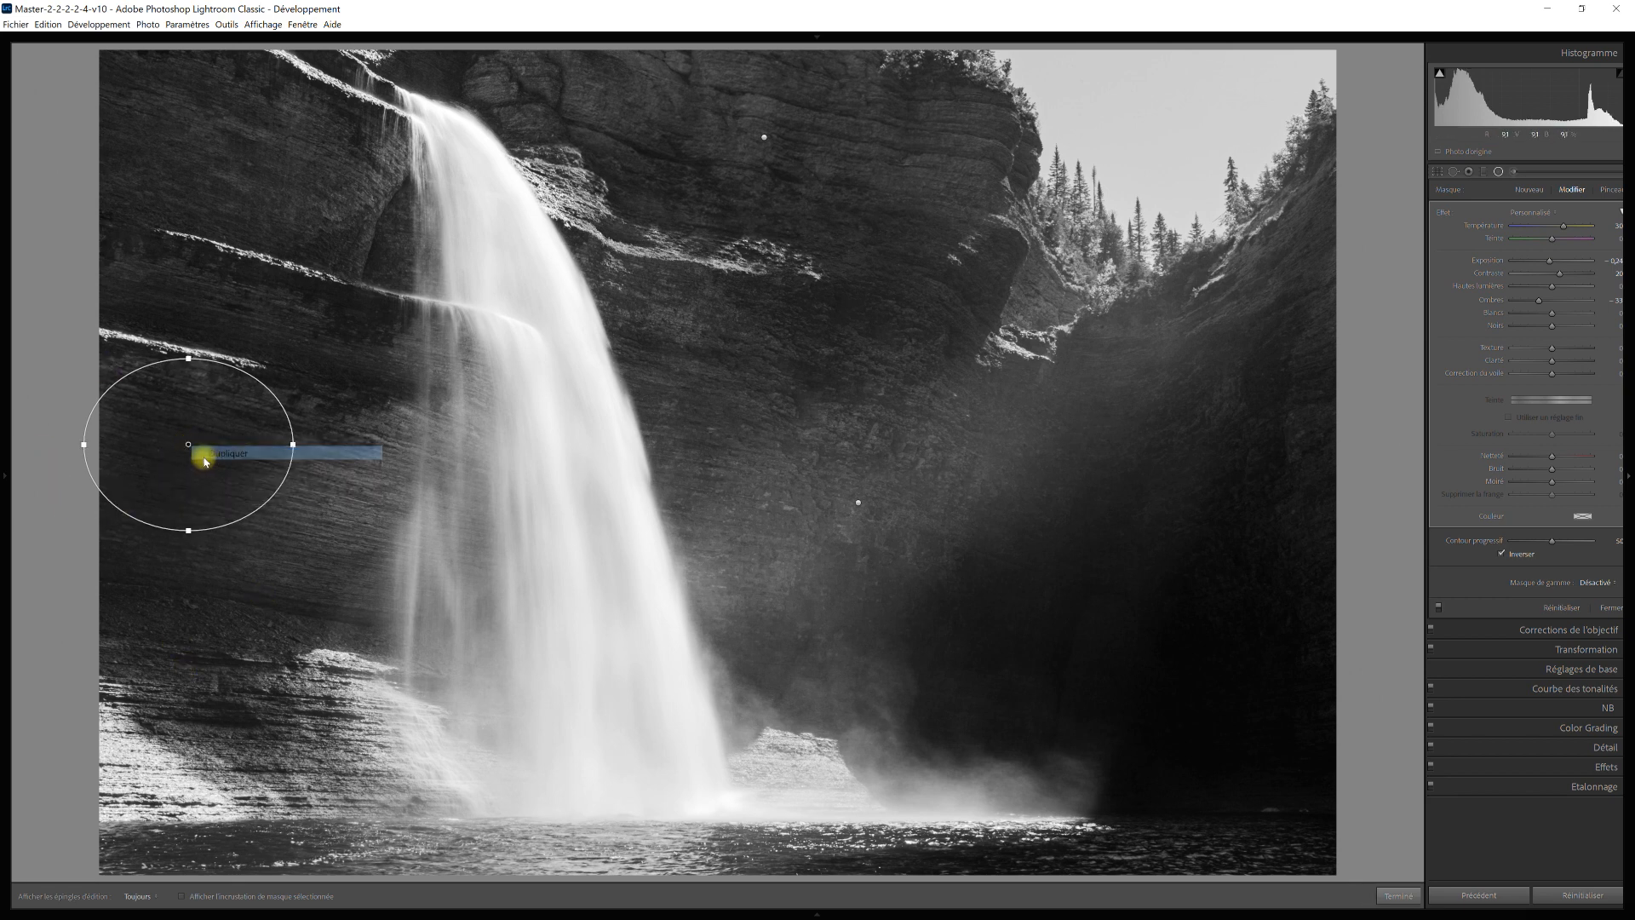
drag(188, 444, 218, 653)
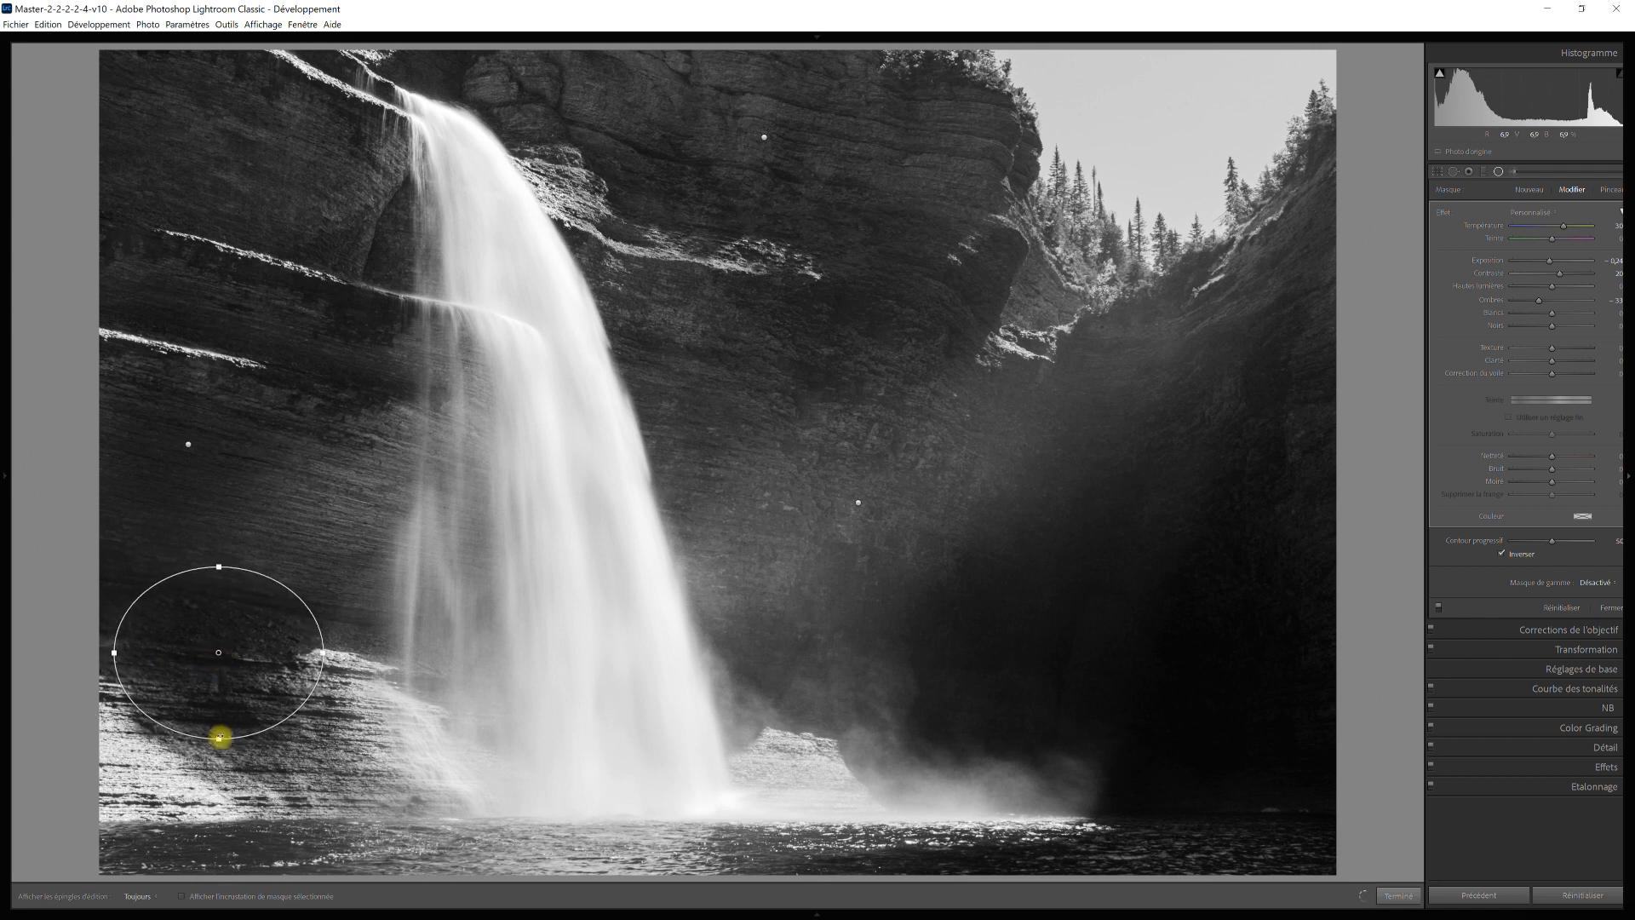
drag(220, 737, 218, 727)
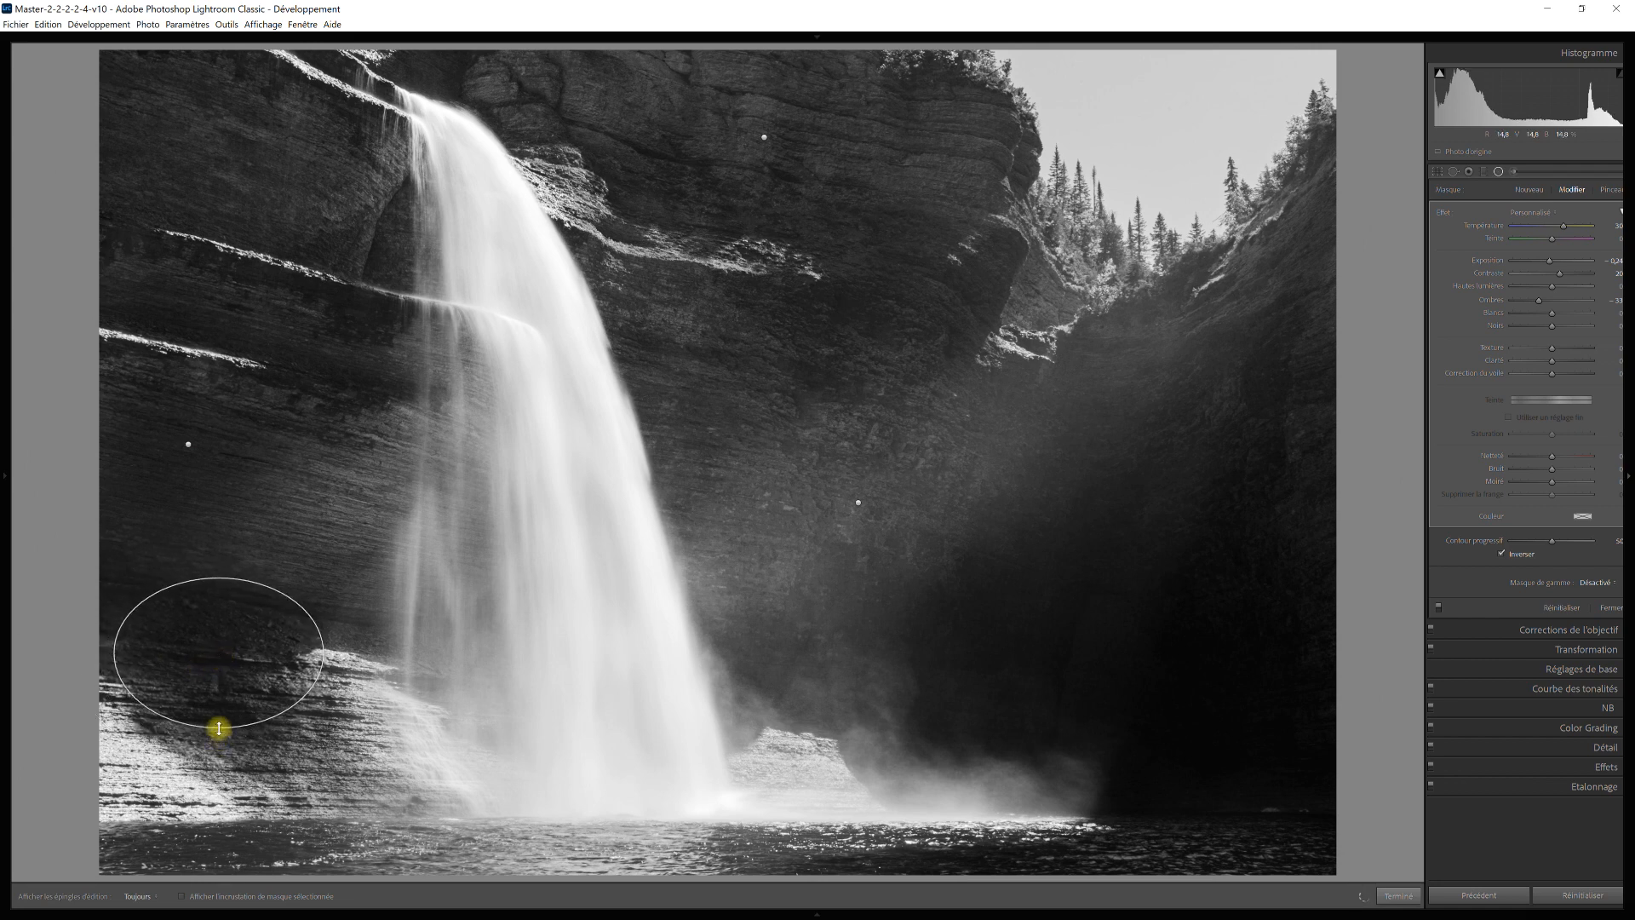
- Duplicate the lower-left filter onto the bright rock ledge at the water's edge and shrink it to a small circle
right_click(218, 651)
click(235, 662)
drag(222, 658, 276, 756)
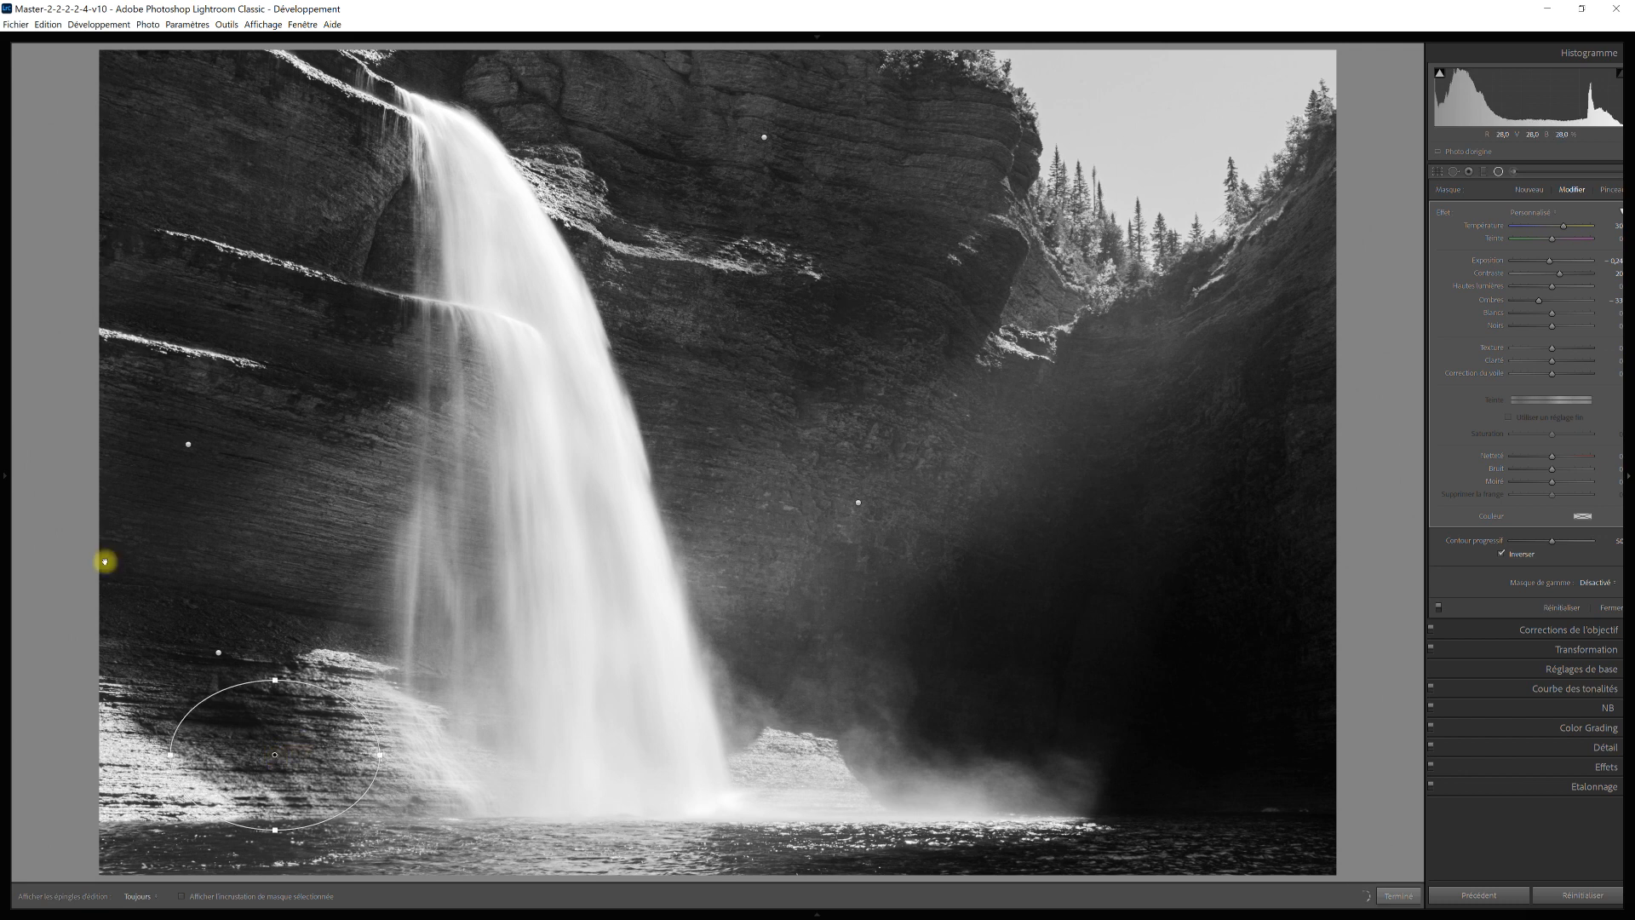
drag(276, 832, 275, 818)
drag(375, 754, 273, 756)
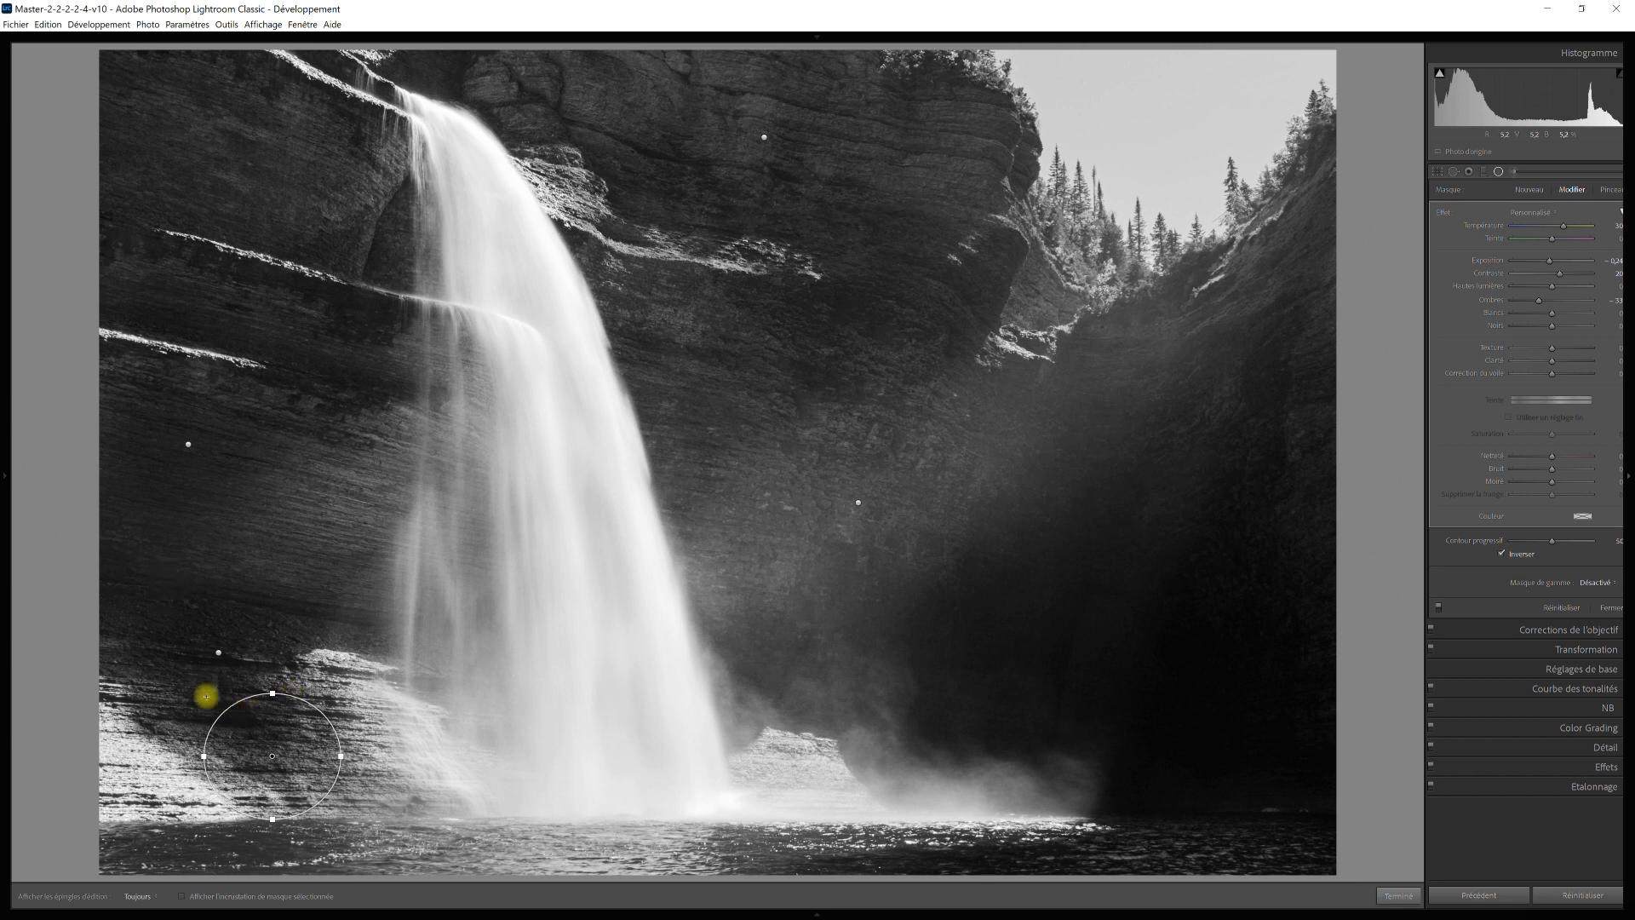
- Duplicate the ledge's radial filter onto the cliff below the trees at the photo's right edge and lower its exposure further
right_click(274, 755)
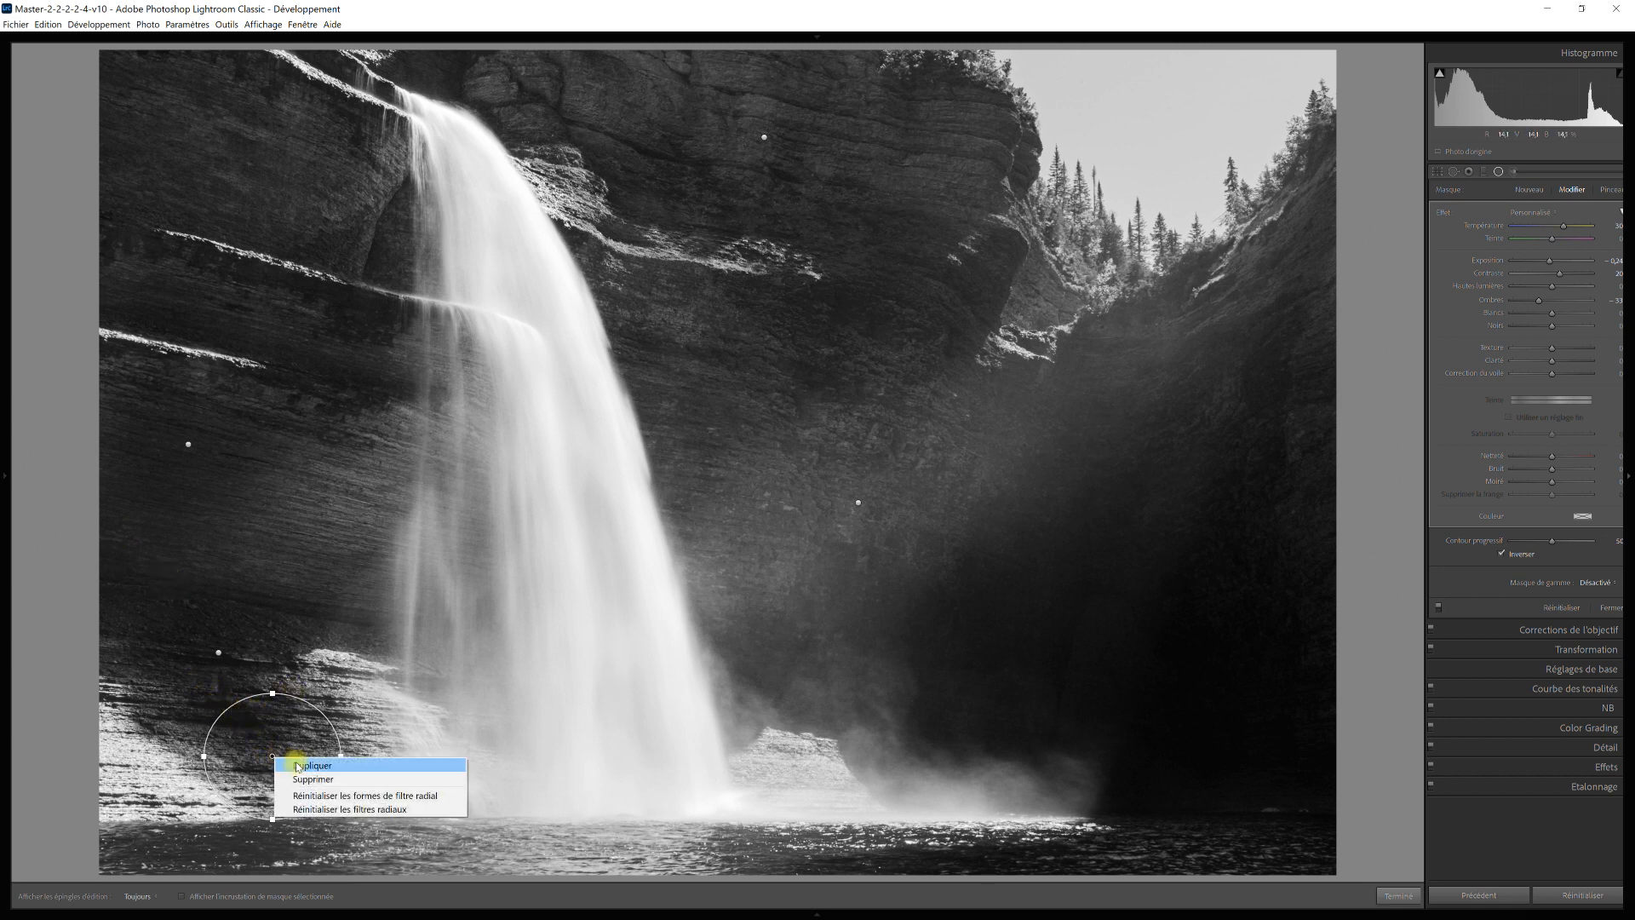
key(Escape)
drag(274, 755, 1294, 247)
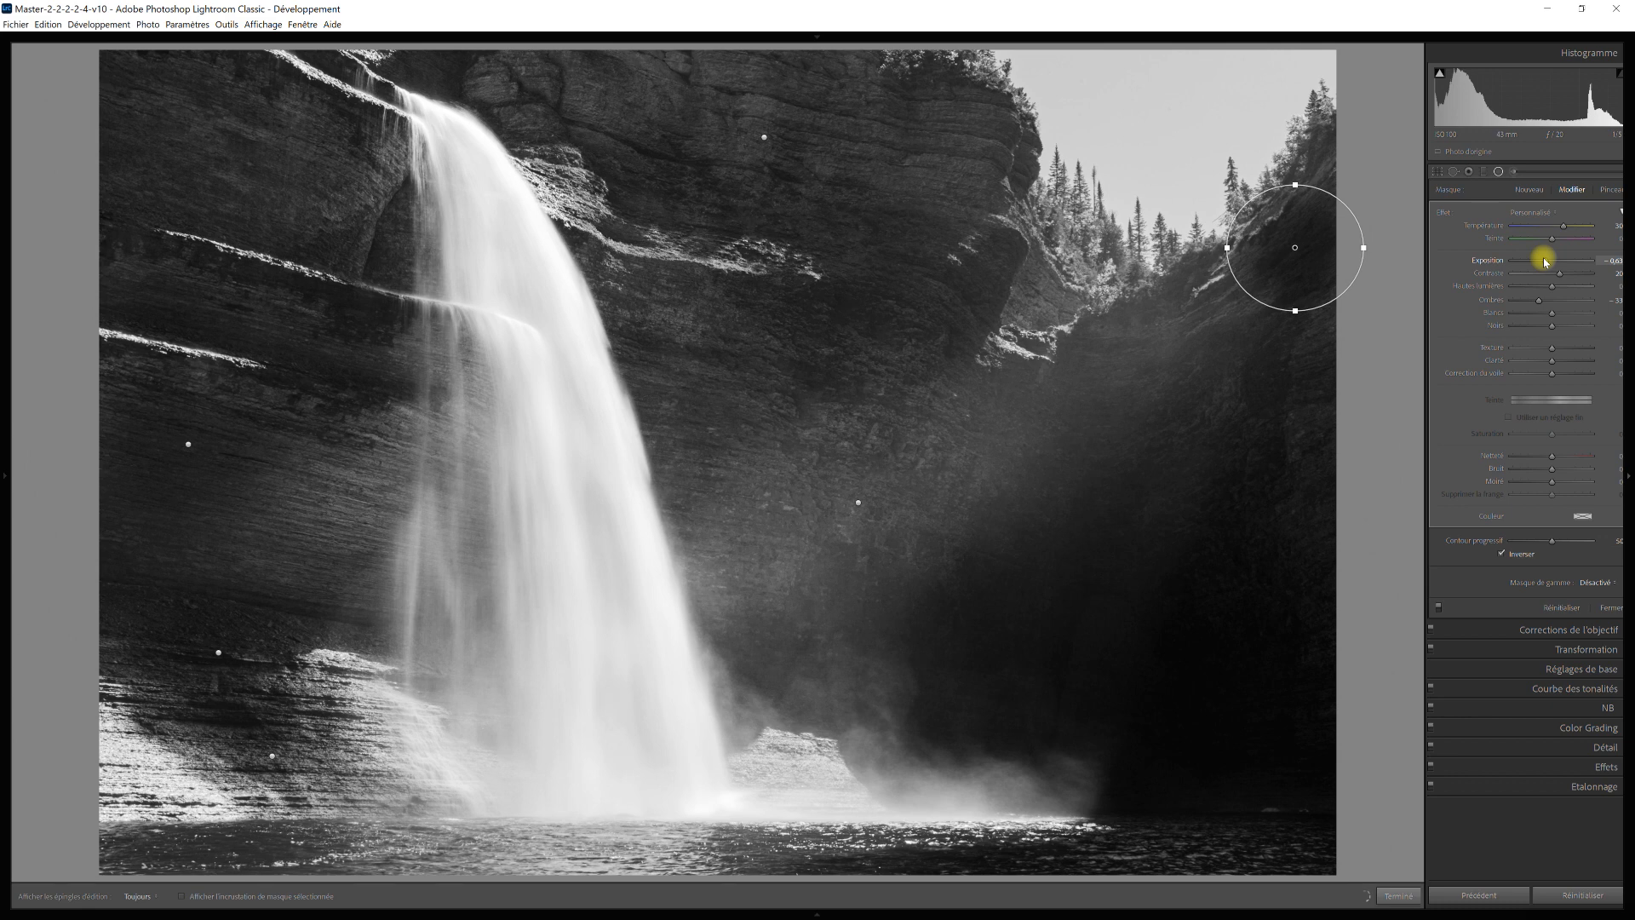
drag(1542, 258, 1543, 259)
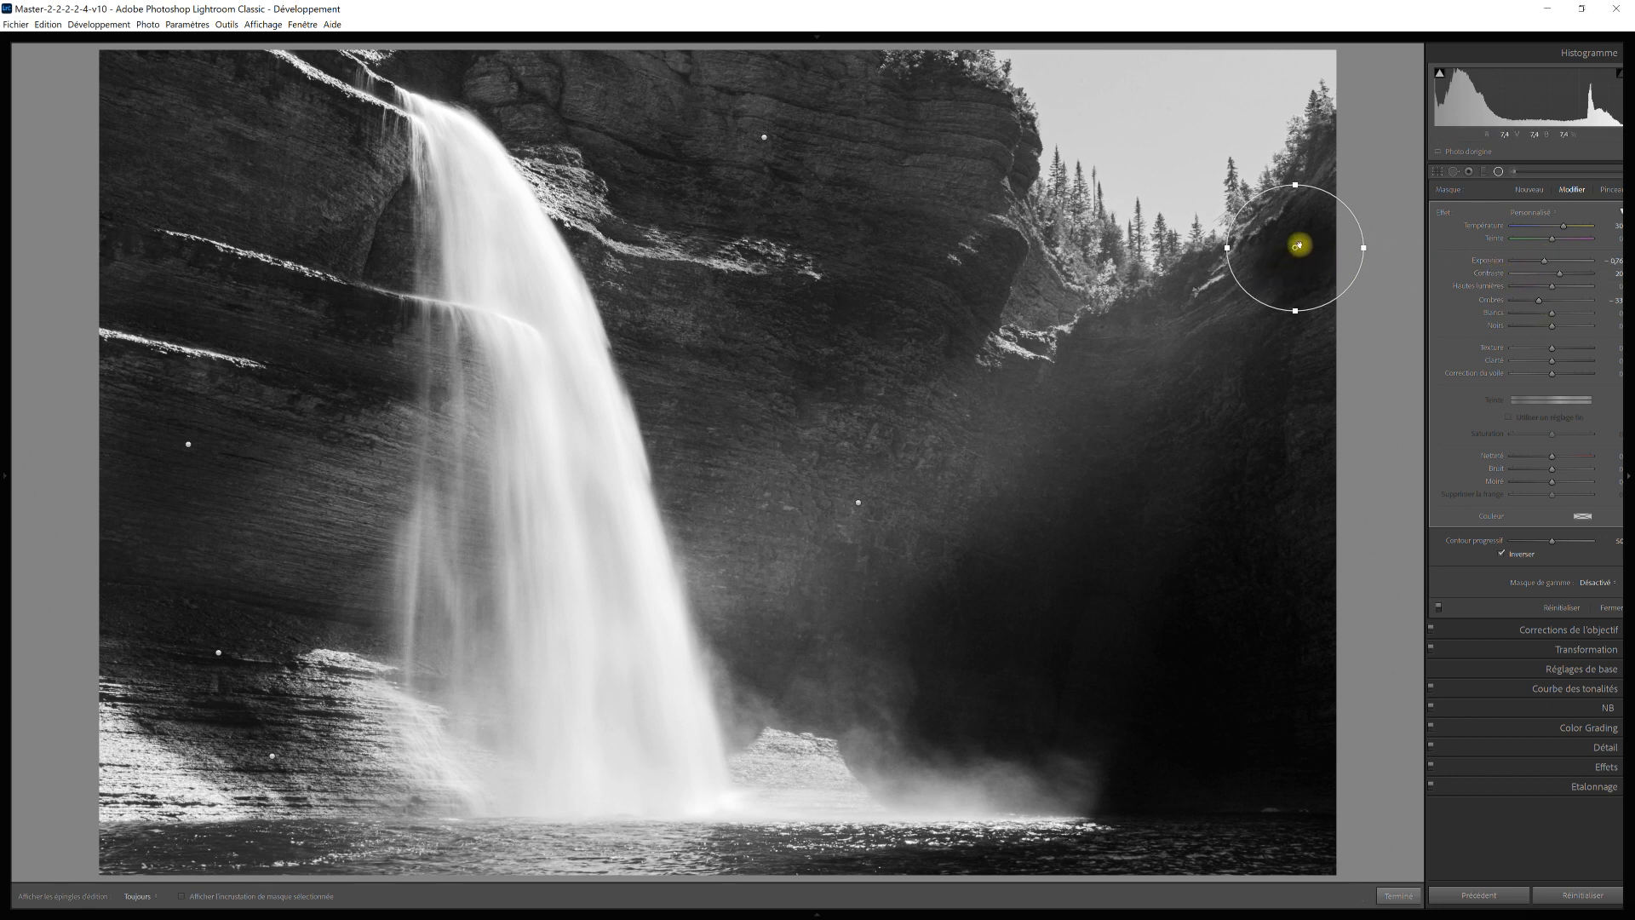
- Move the duplicated filter to the rock just right of the waterfall, enlarge it into an ellipse, and retune its exposure, contrast and shadows
drag(1294, 247, 943, 267)
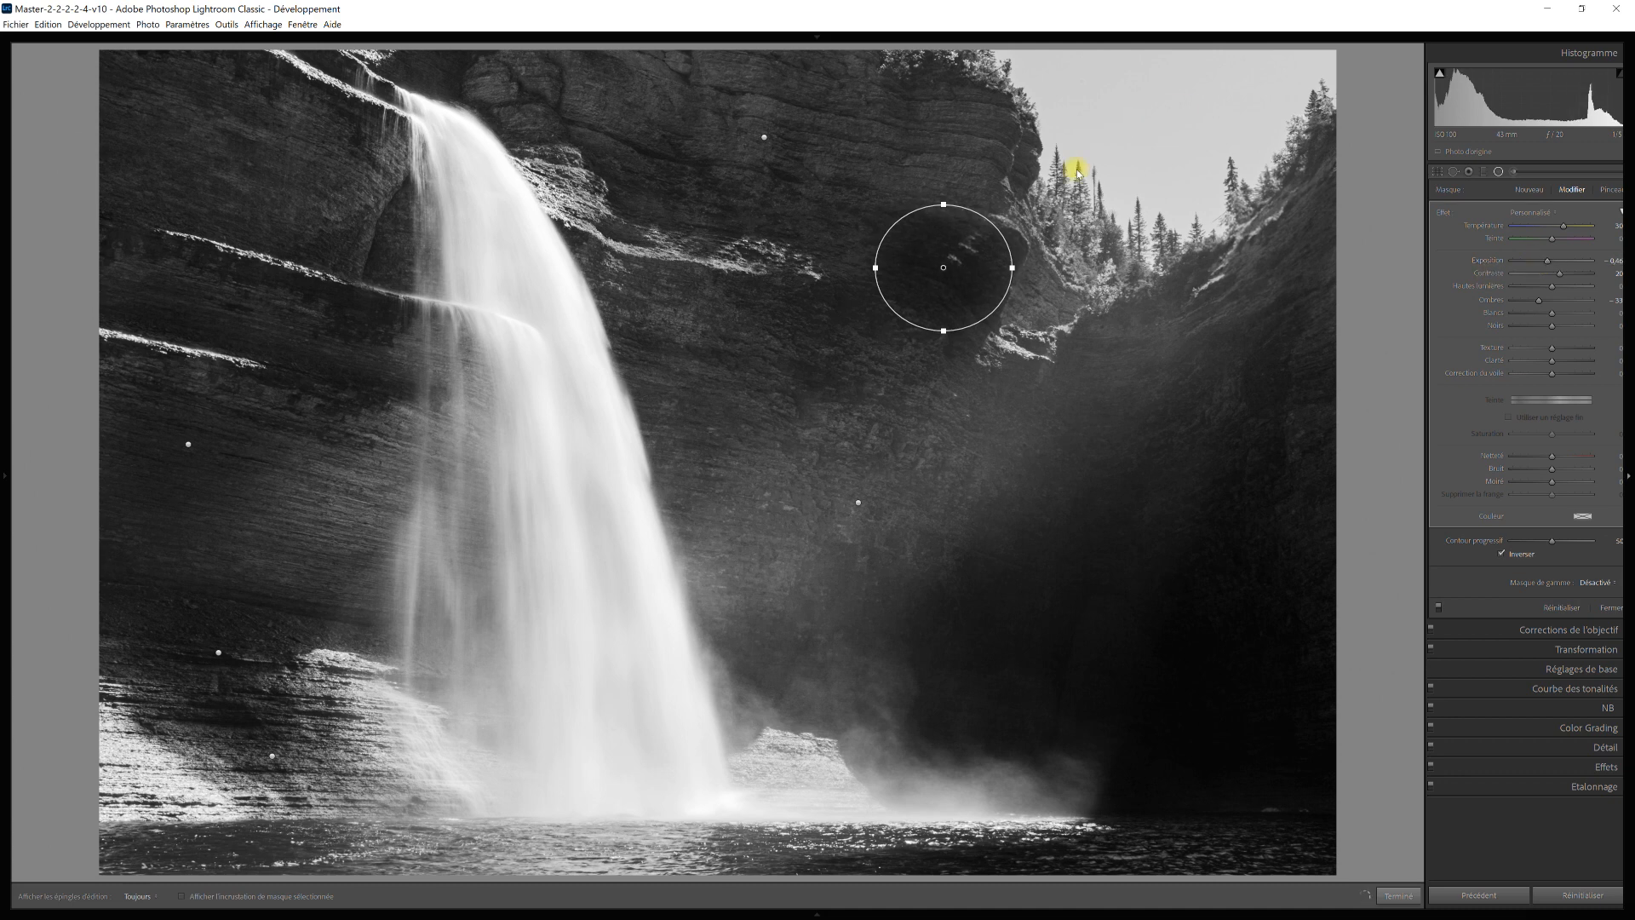
drag(943, 268, 798, 383)
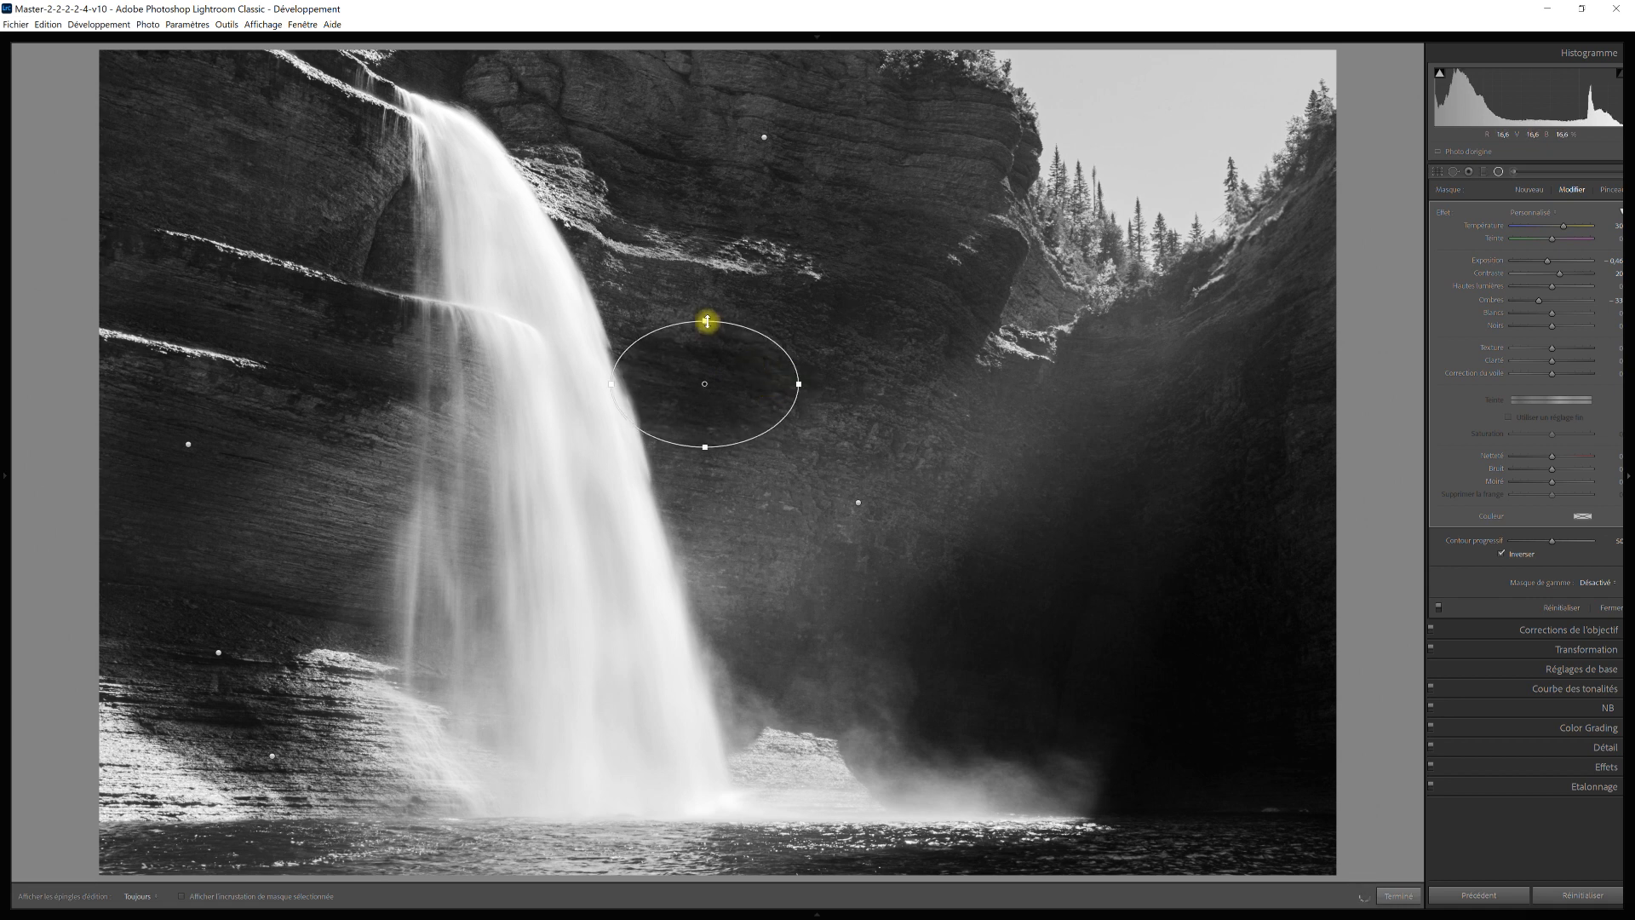
drag(705, 320, 705, 308)
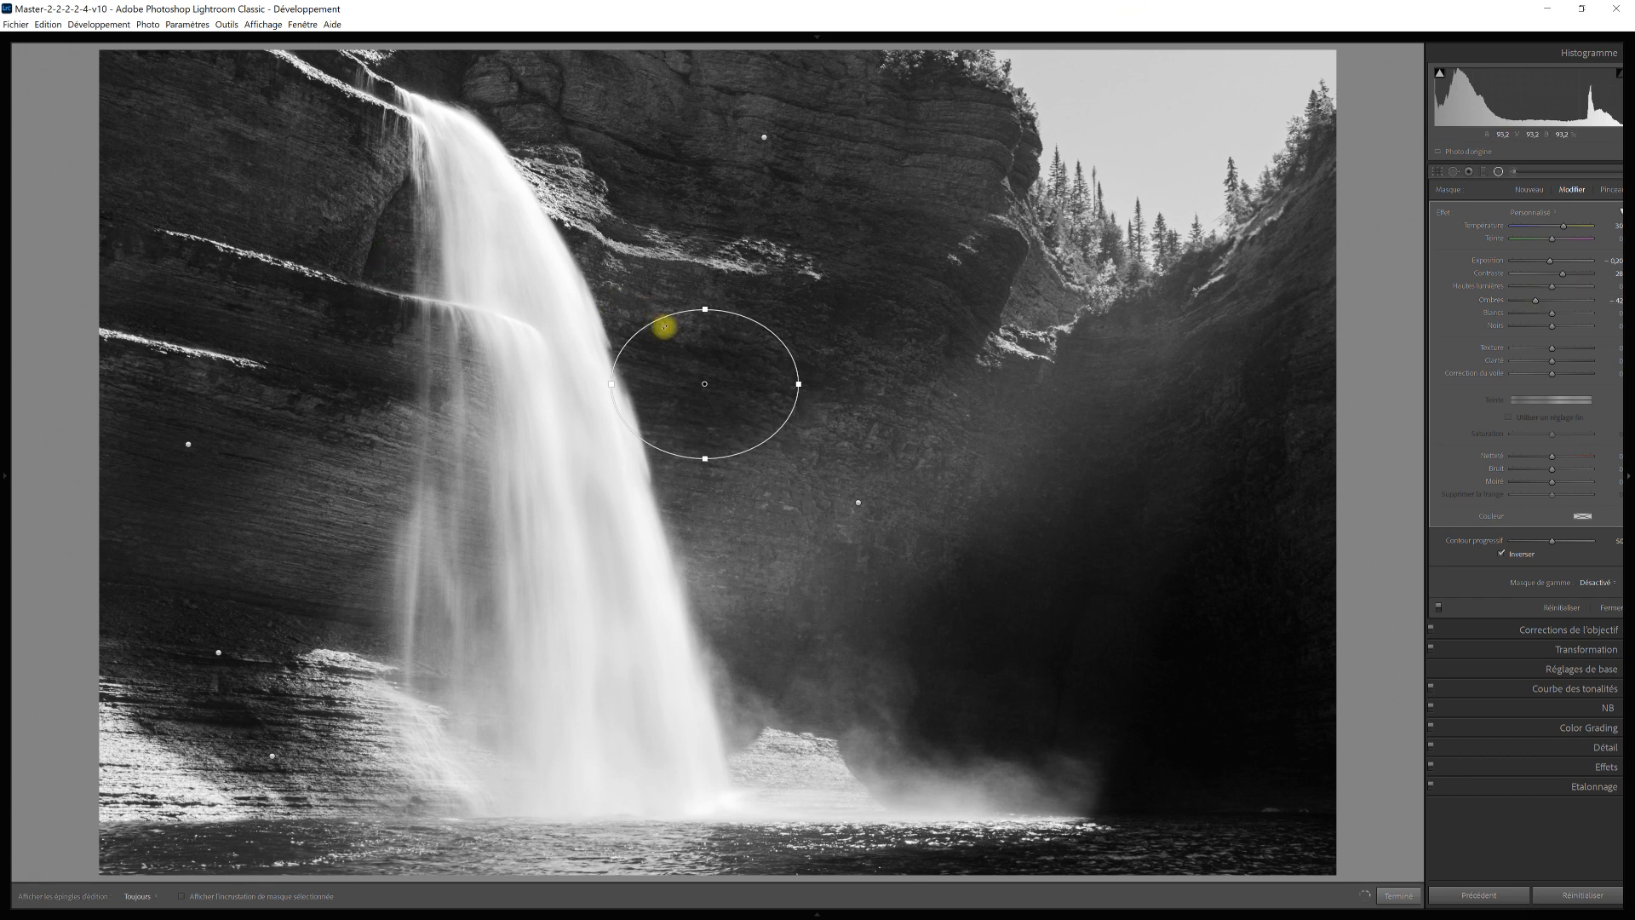
- Move the selected radial filter to the rock just above the waterfall's crest and duplicate it onto the upper-left rock face, checking its mask overlay
drag(714, 340, 535, 77)
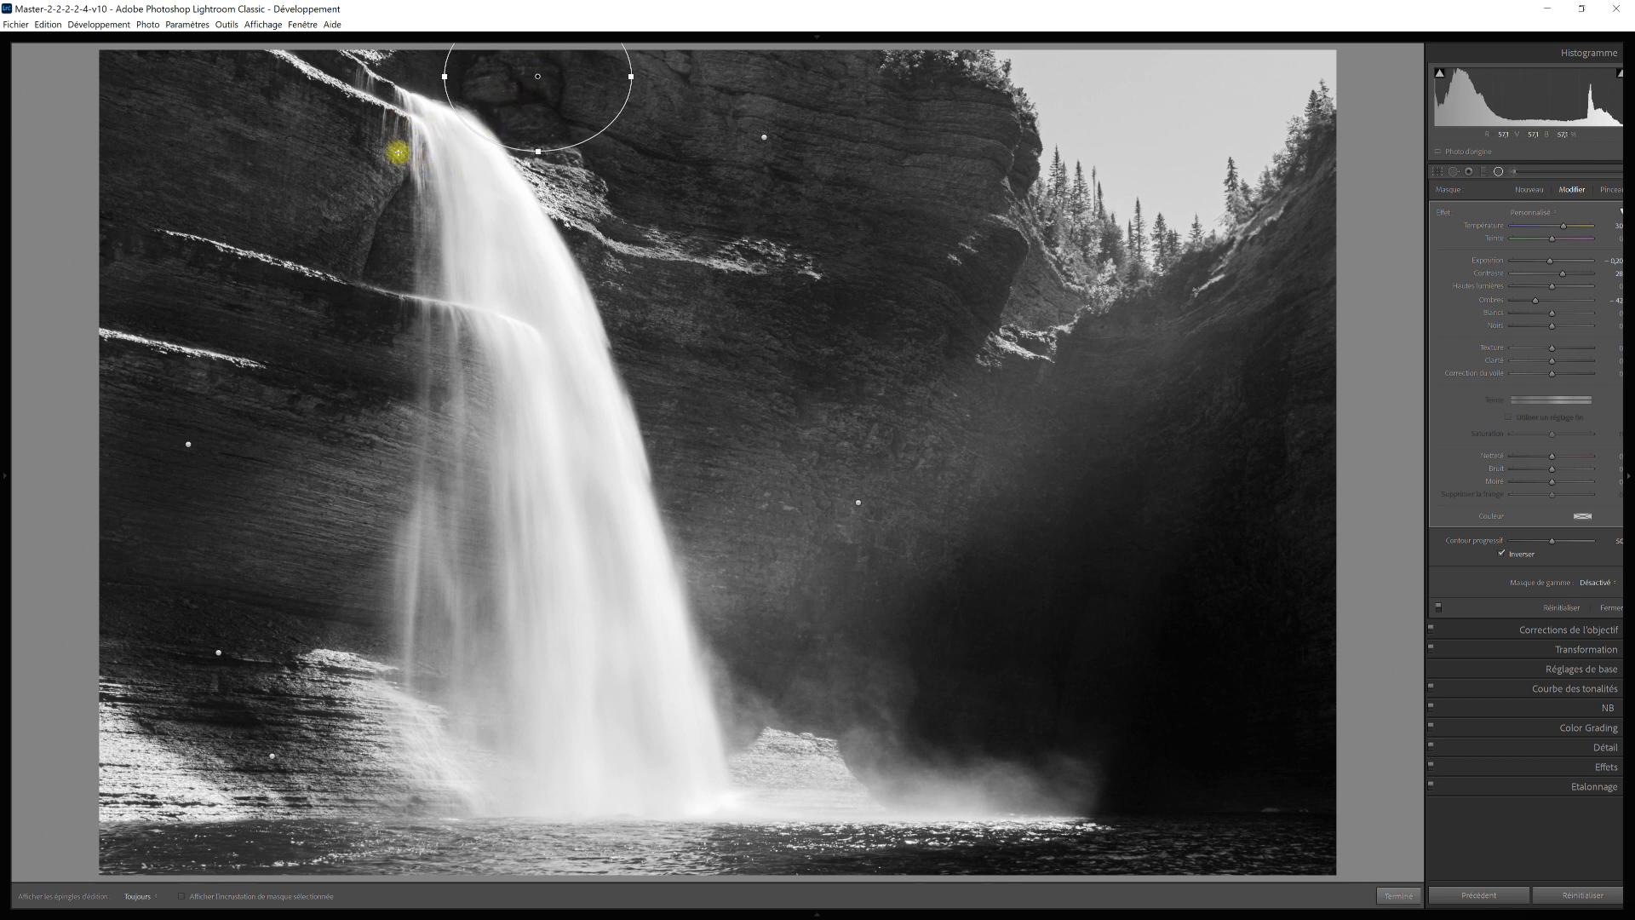
right_click(538, 76)
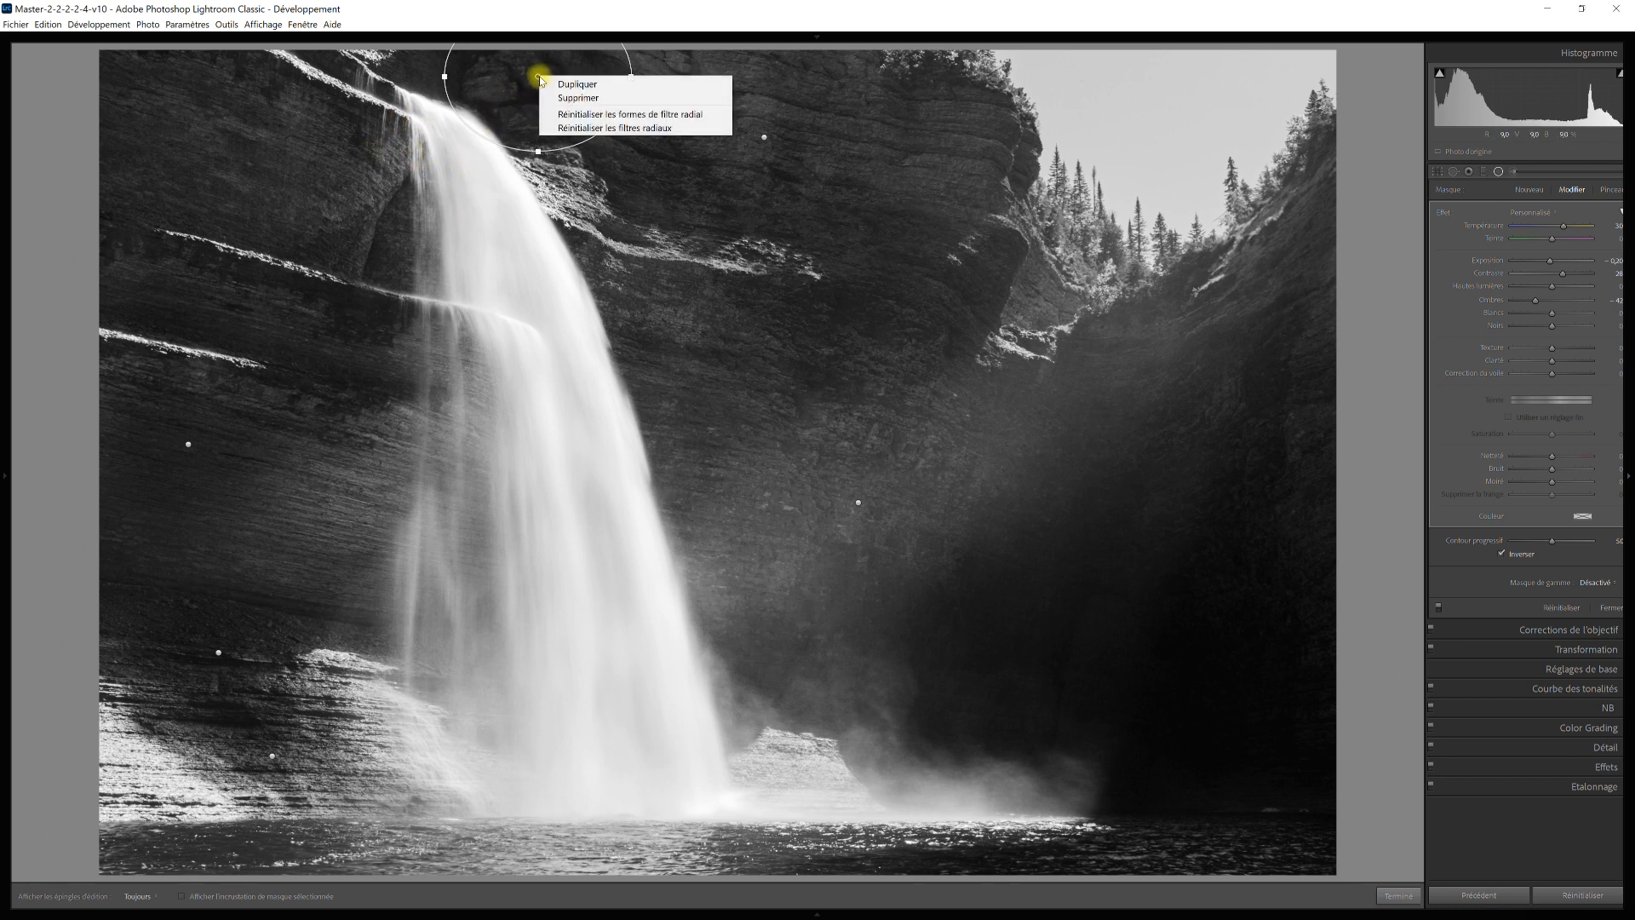
click(566, 85)
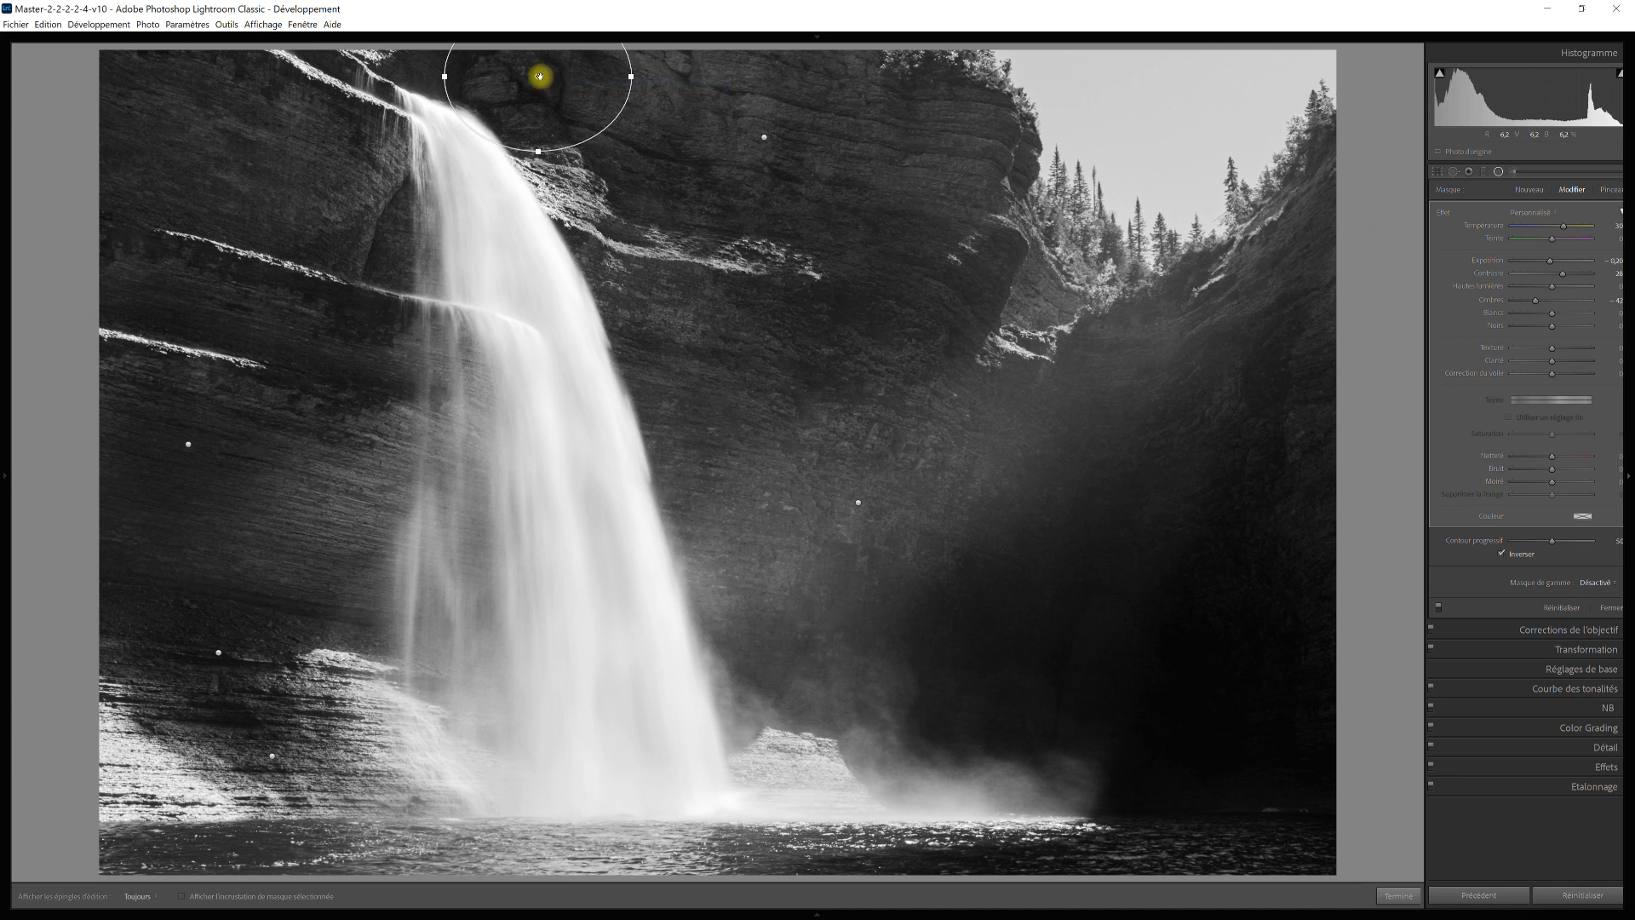
drag(538, 75, 312, 170)
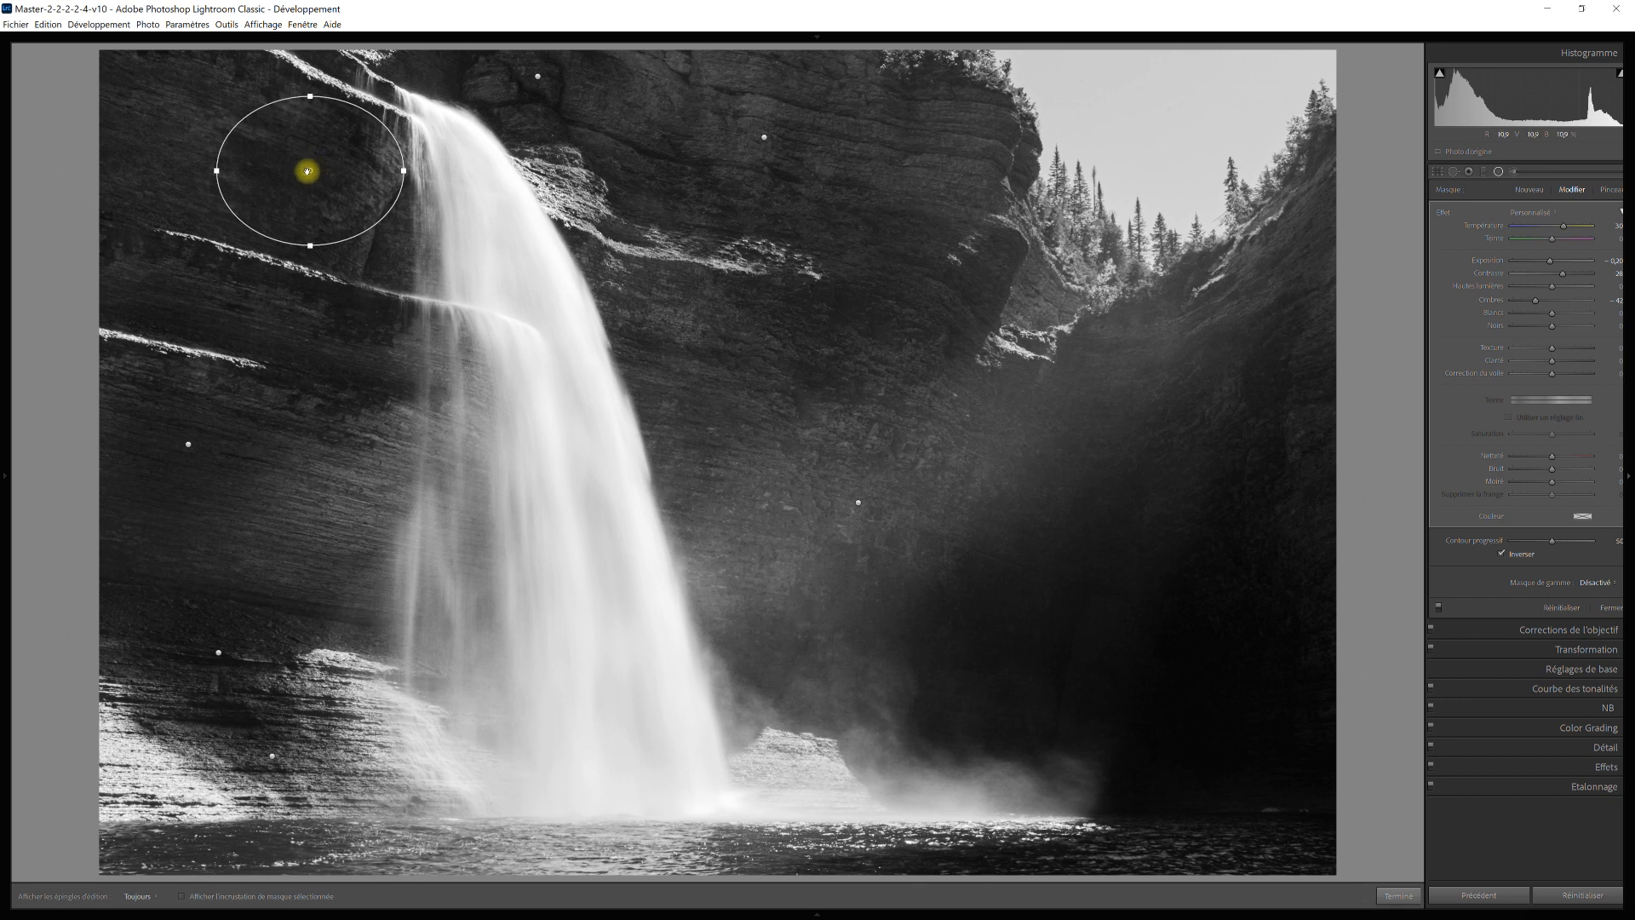
key(o)
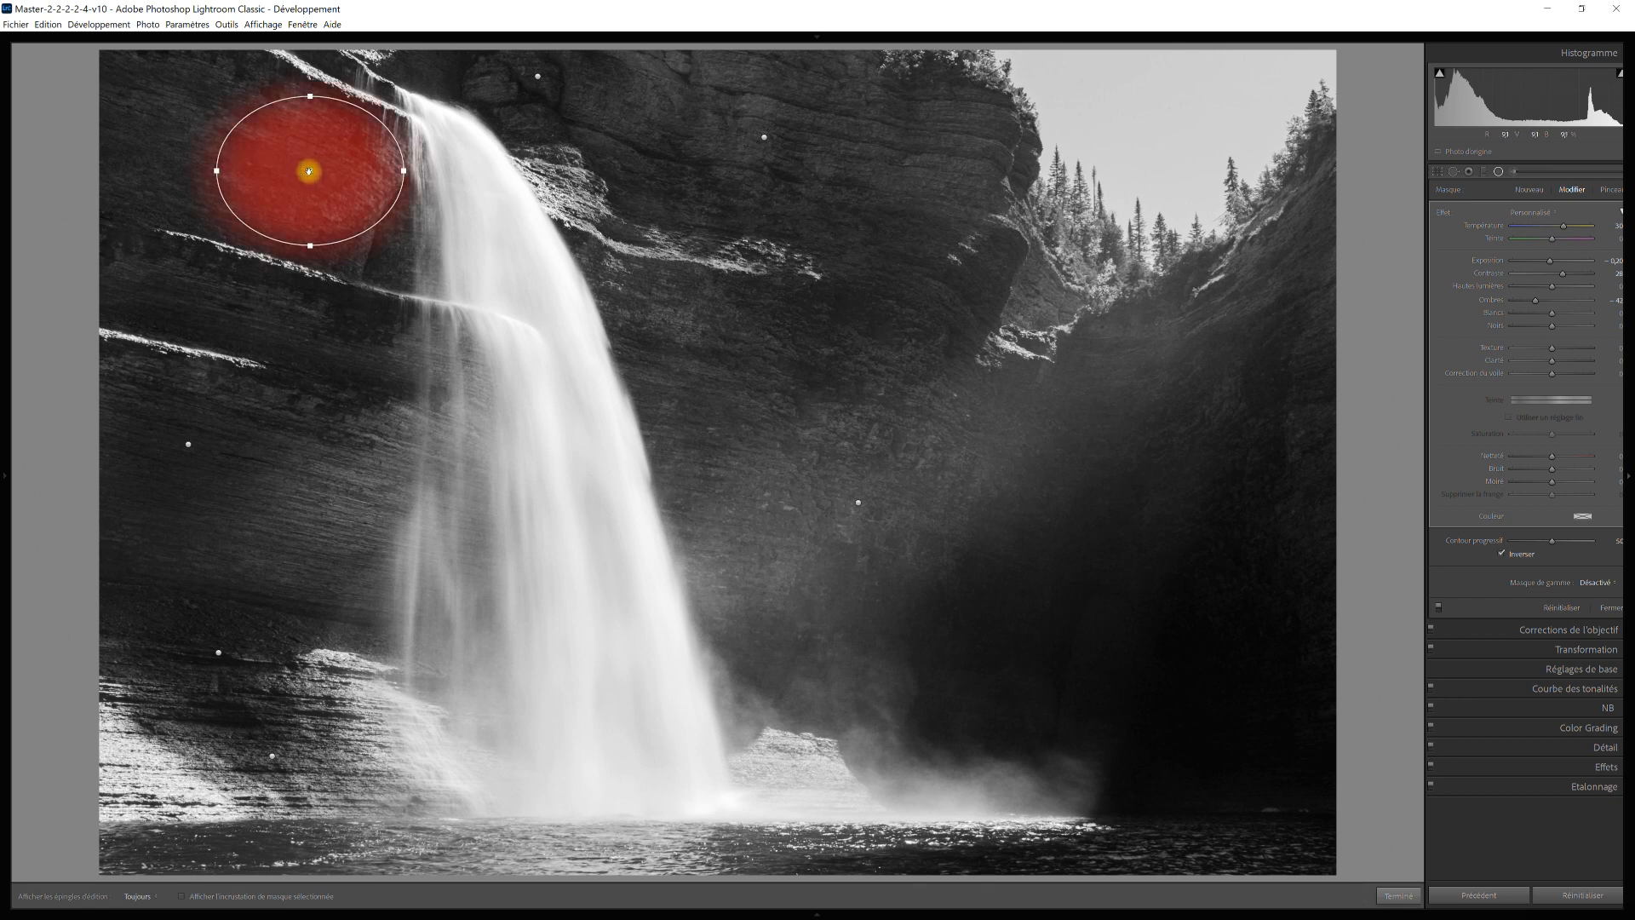
key(o)
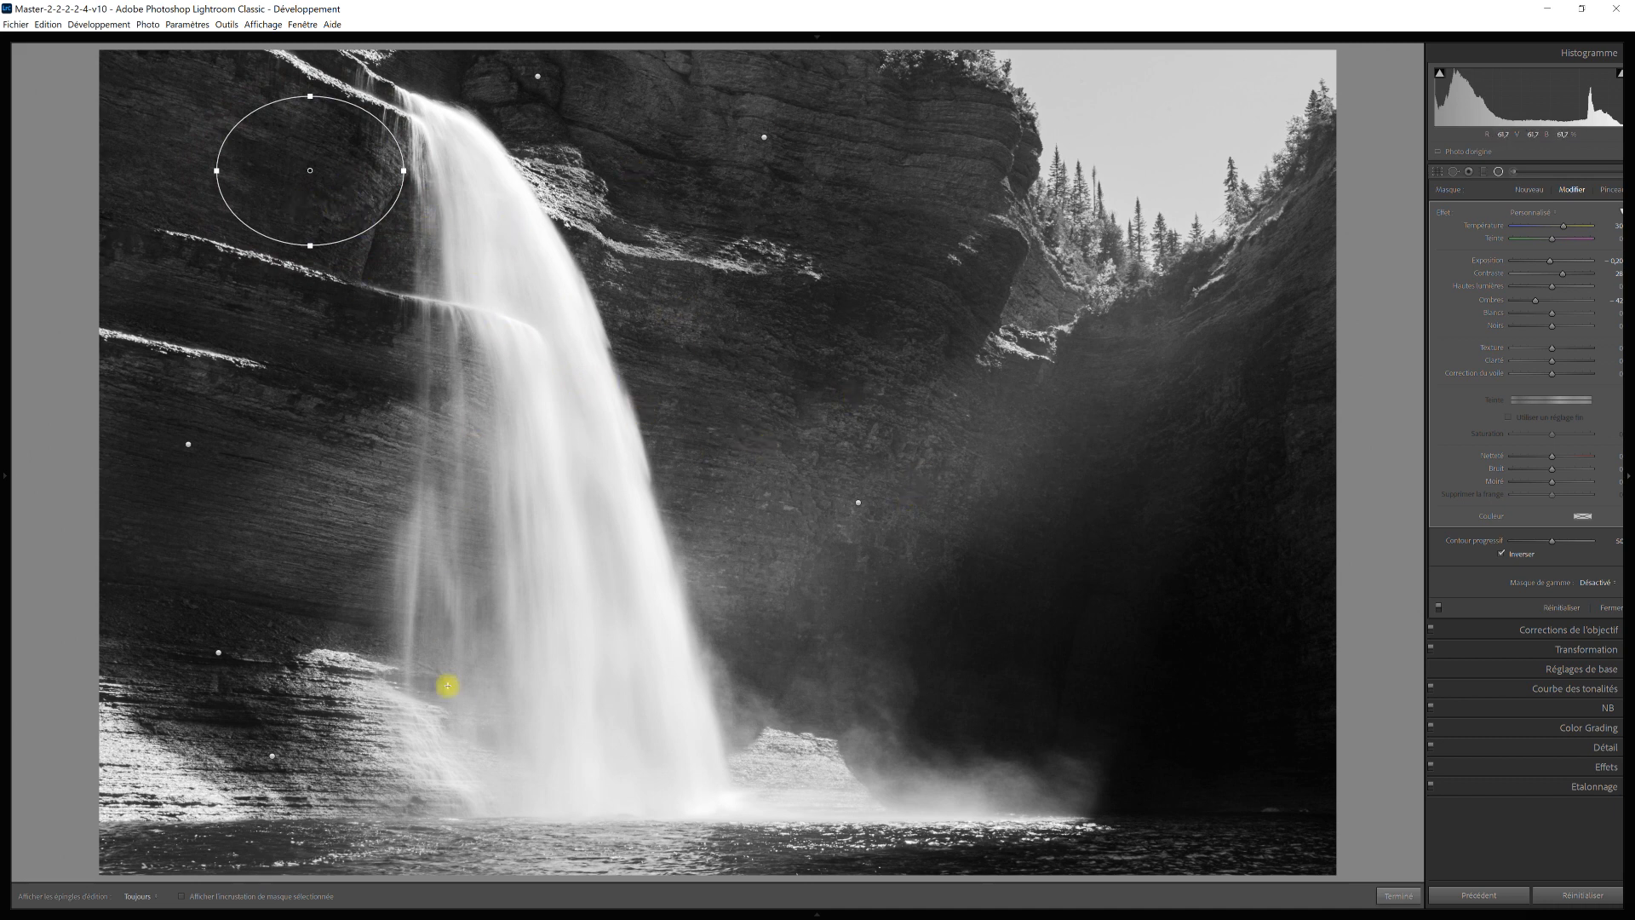
- Duplicate the upper-left rock's radial filter onto the water in the photo's lower-left corner
right_click(311, 171)
click(323, 176)
drag(310, 171, 224, 854)
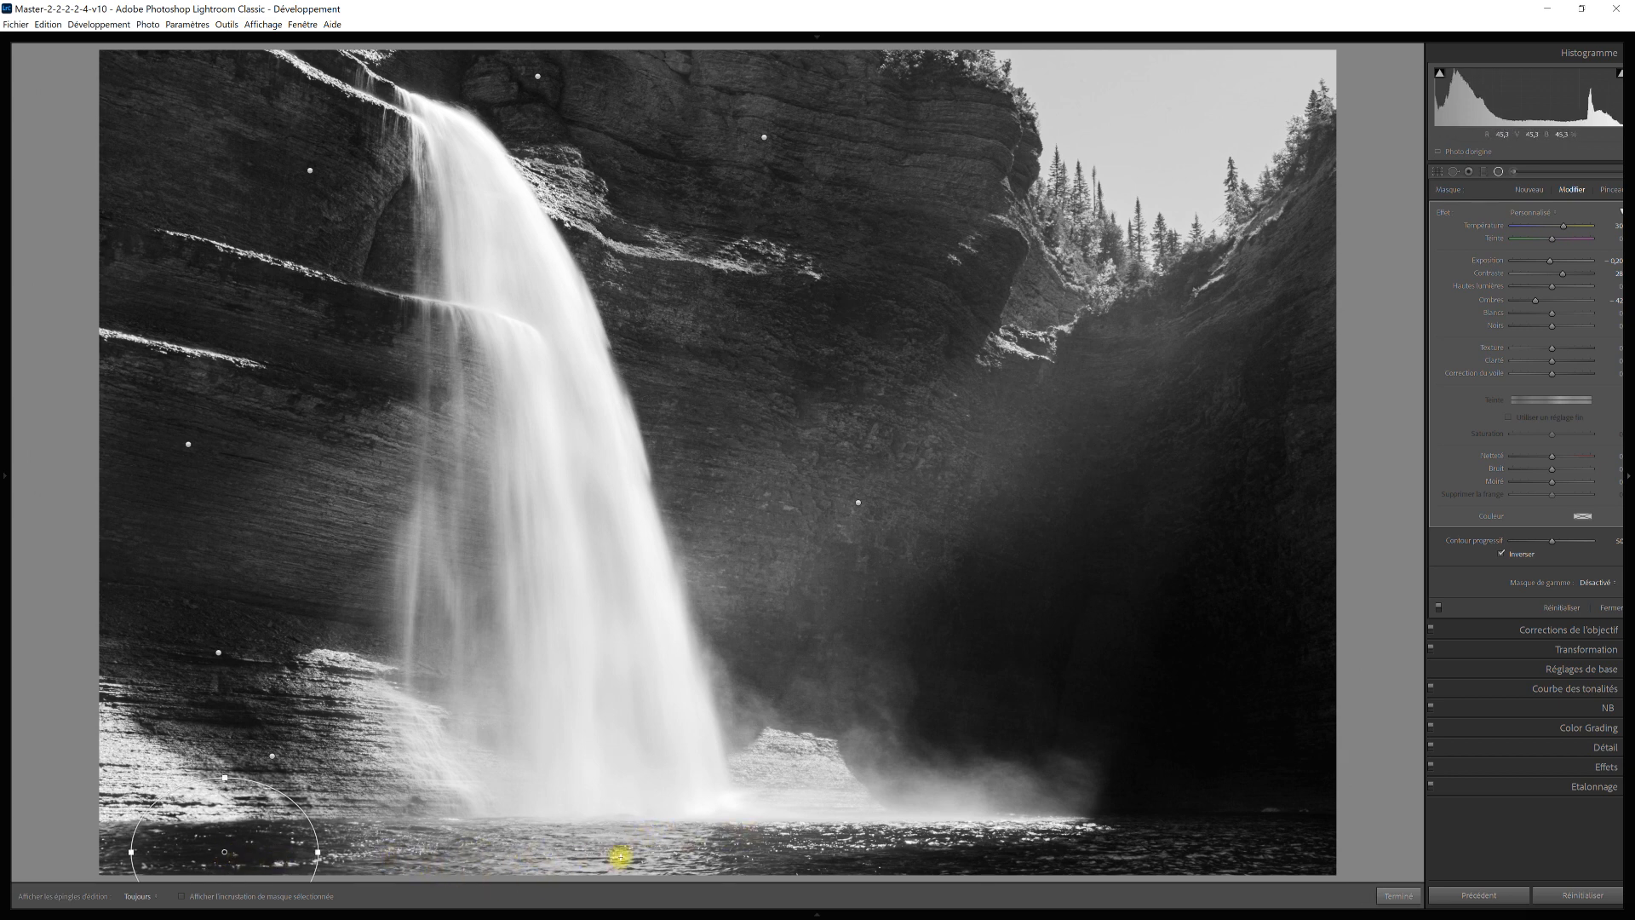
- Duplicate the lower-left water filter onto the water right of the waterfall and widen it into a flat ellipse reaching past the photo's right edge
right_click(223, 852)
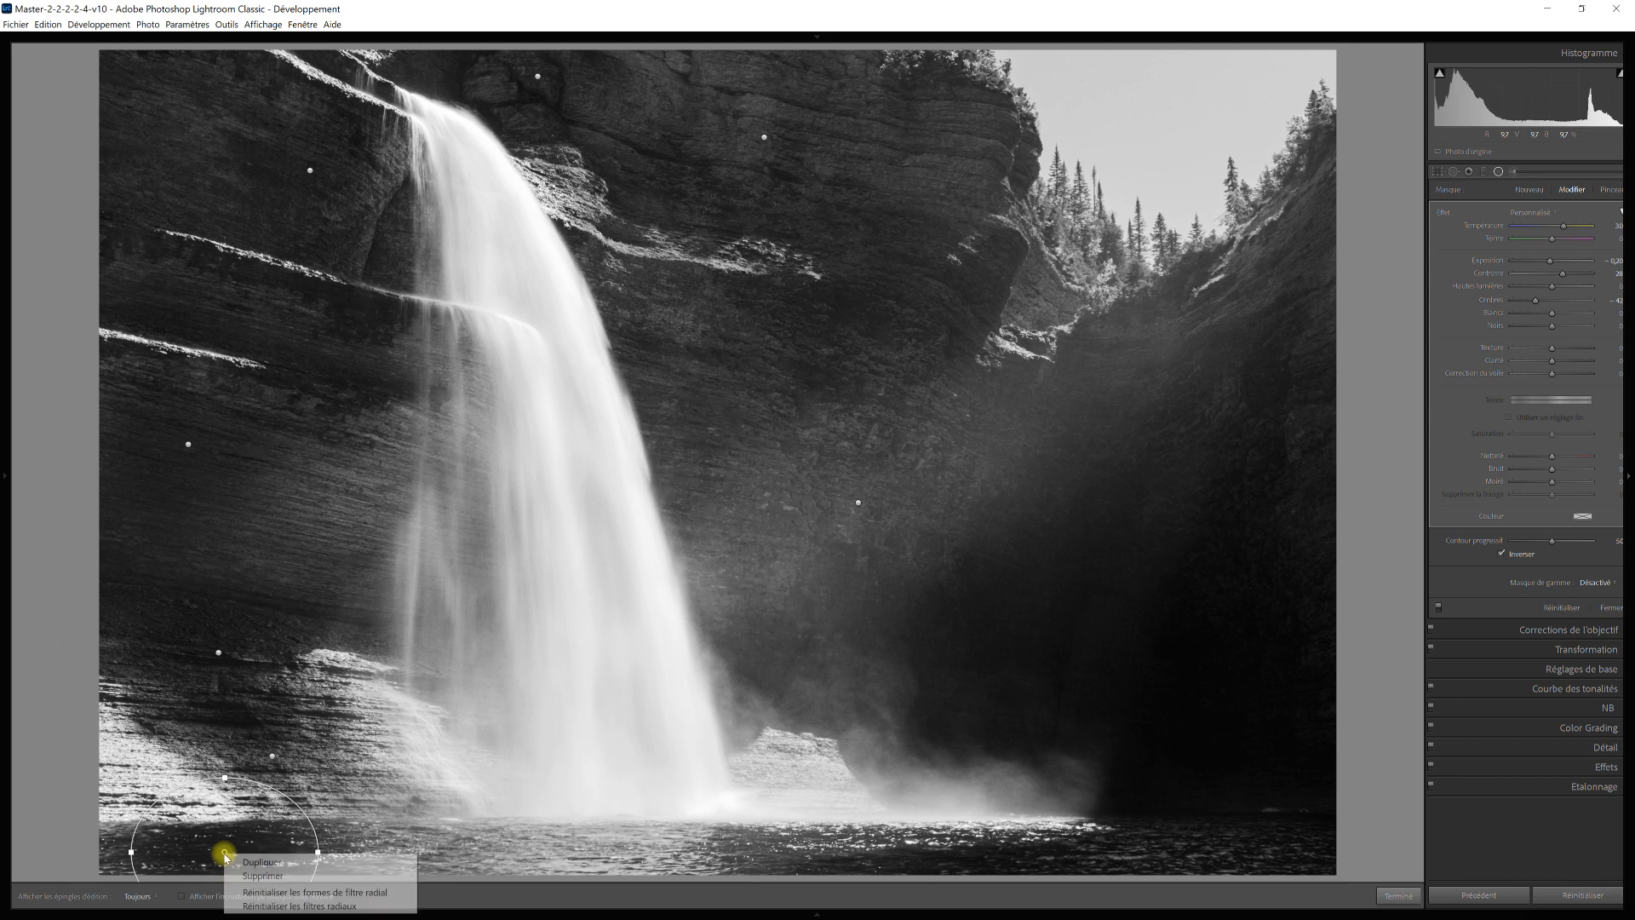
click(242, 862)
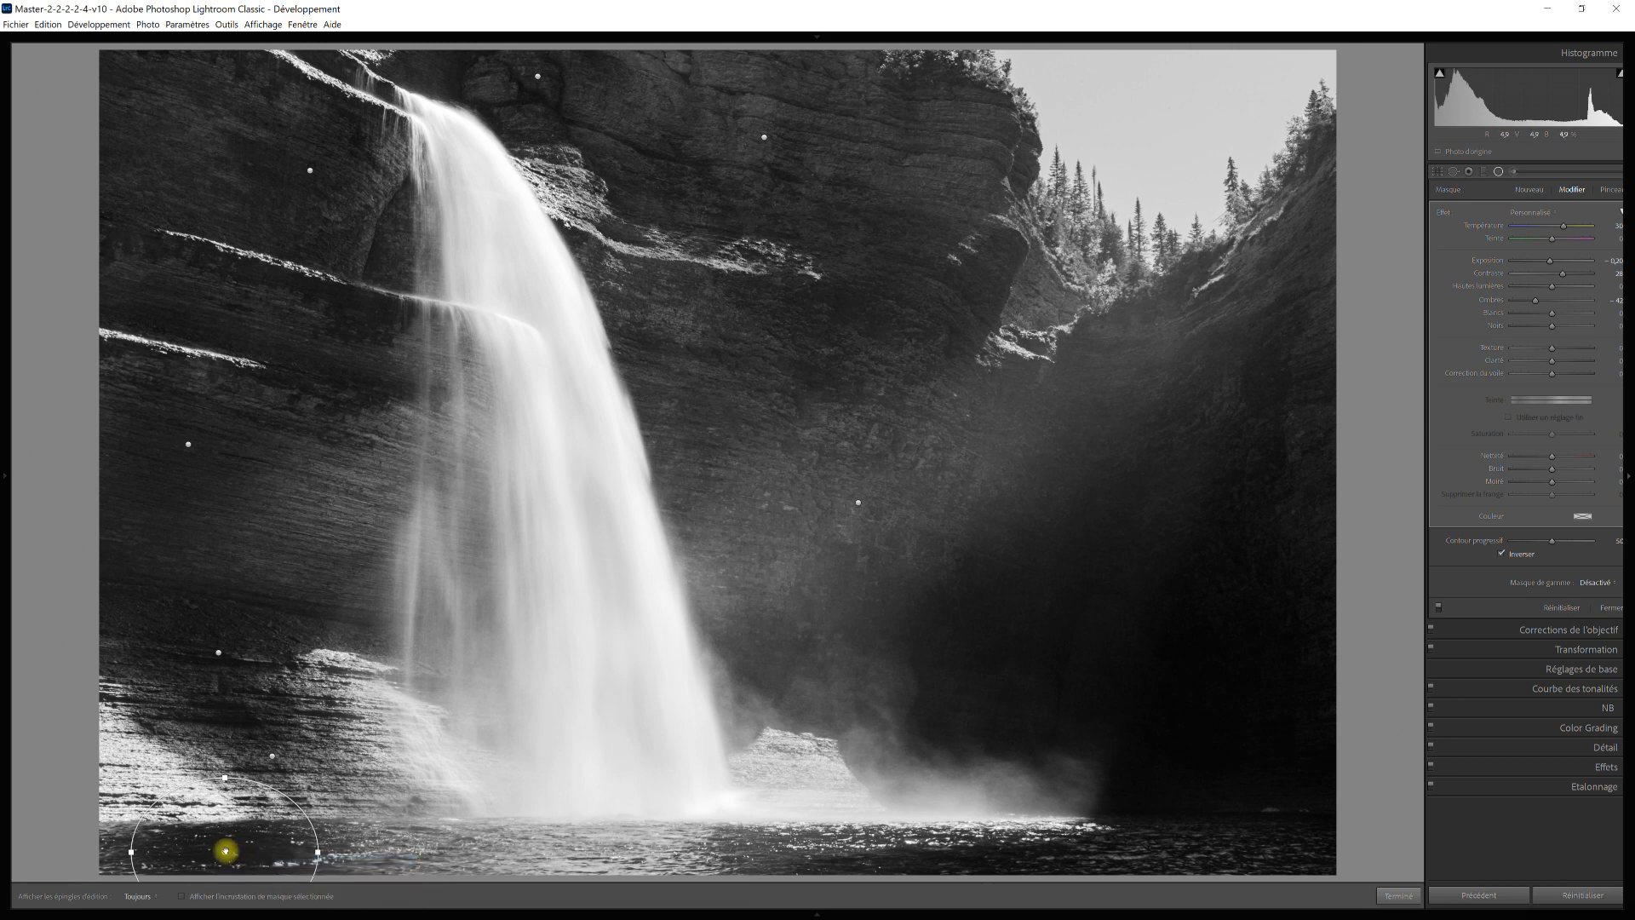
drag(225, 850, 862, 857)
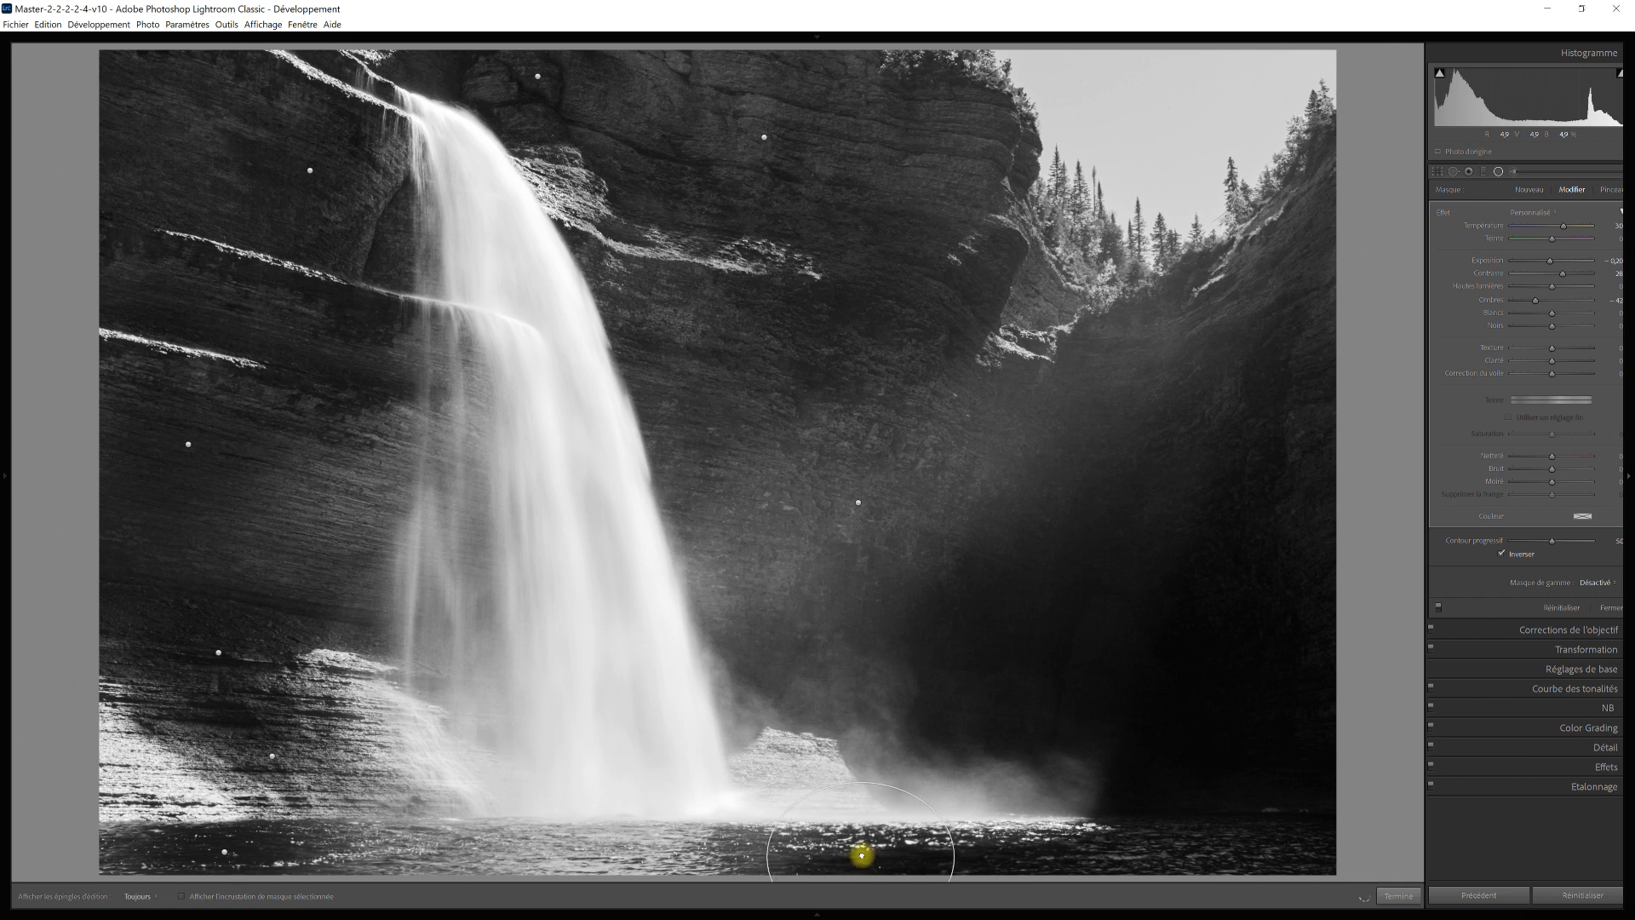
drag(955, 855, 1175, 846)
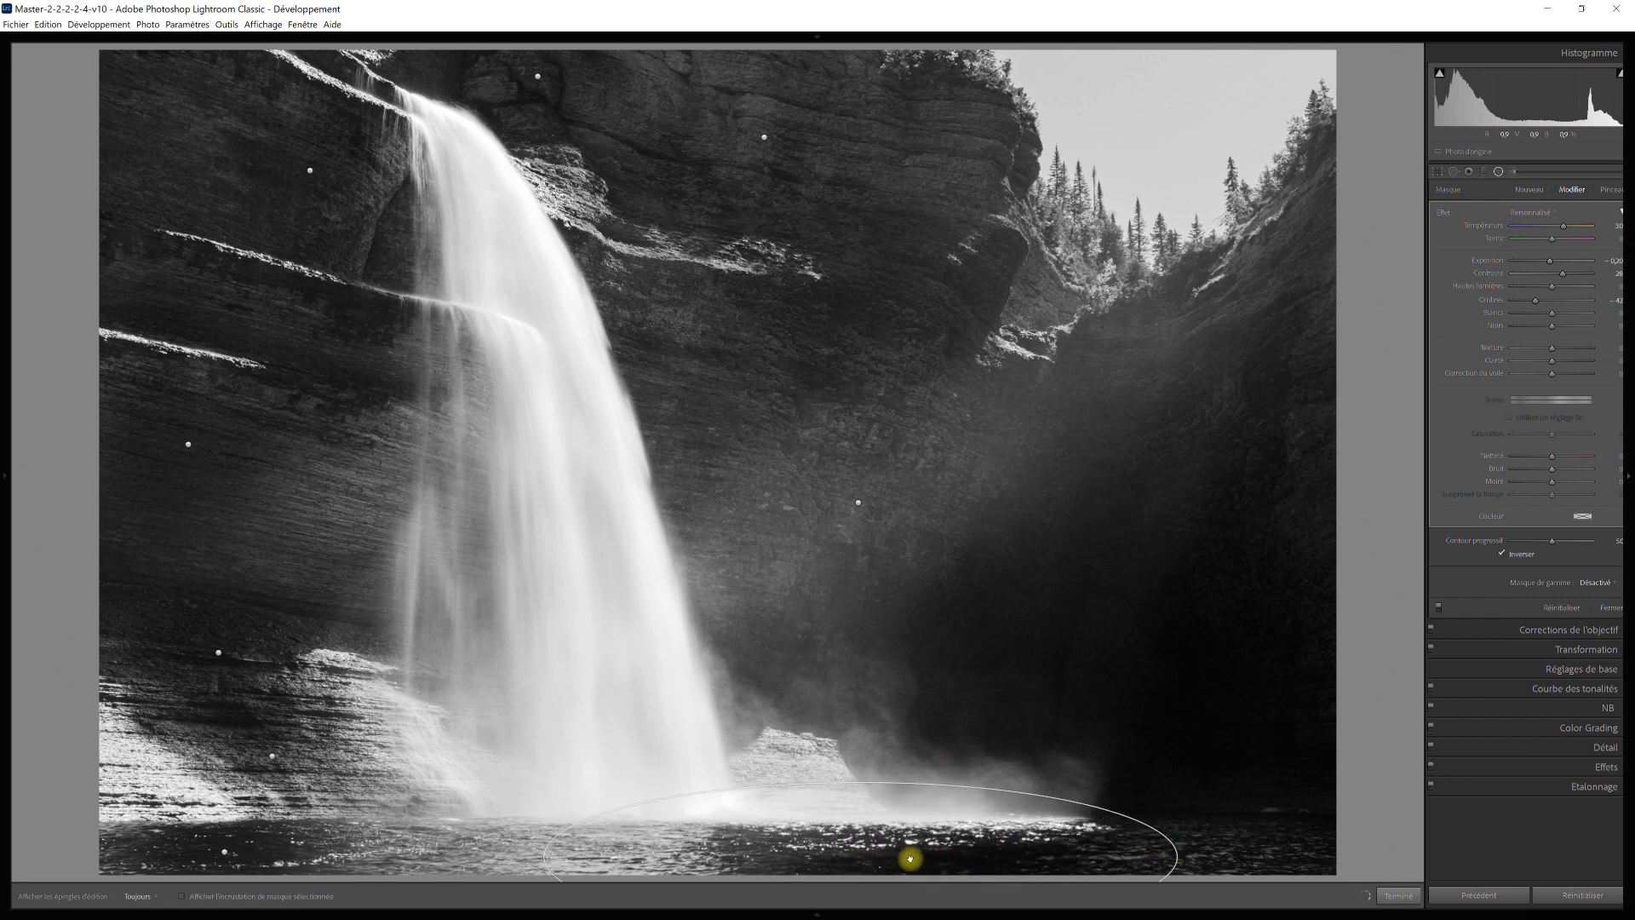
drag(858, 853, 1077, 852)
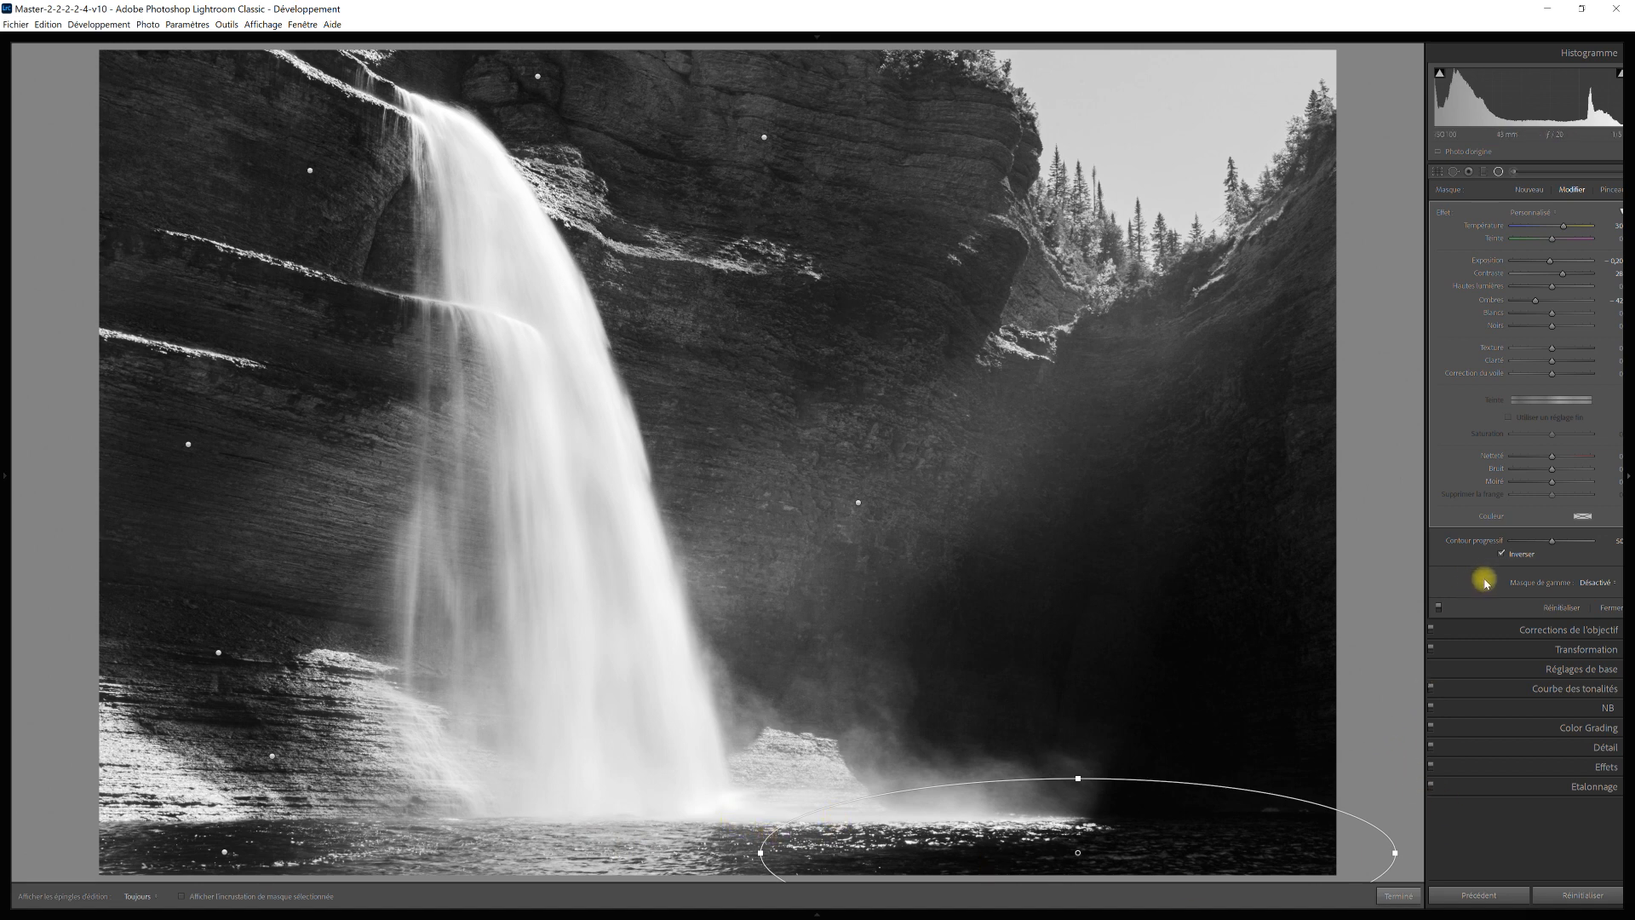
- Compare the photo with and without the radial filters, leave them enabled, and close the radial filter tool
click(1439, 608)
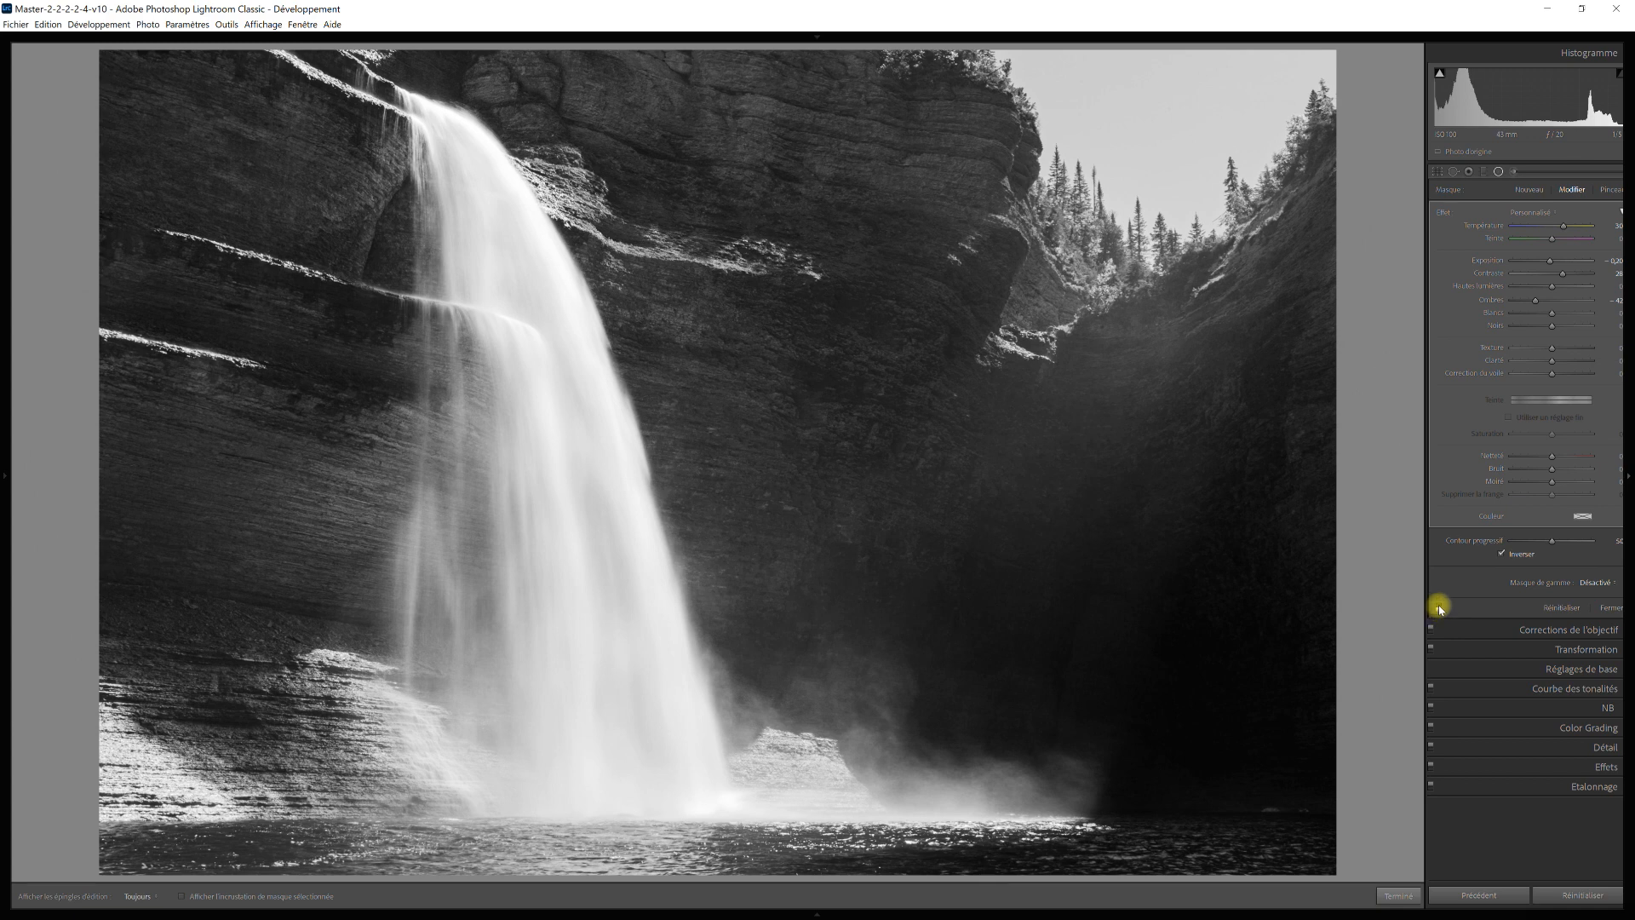
click(1439, 606)
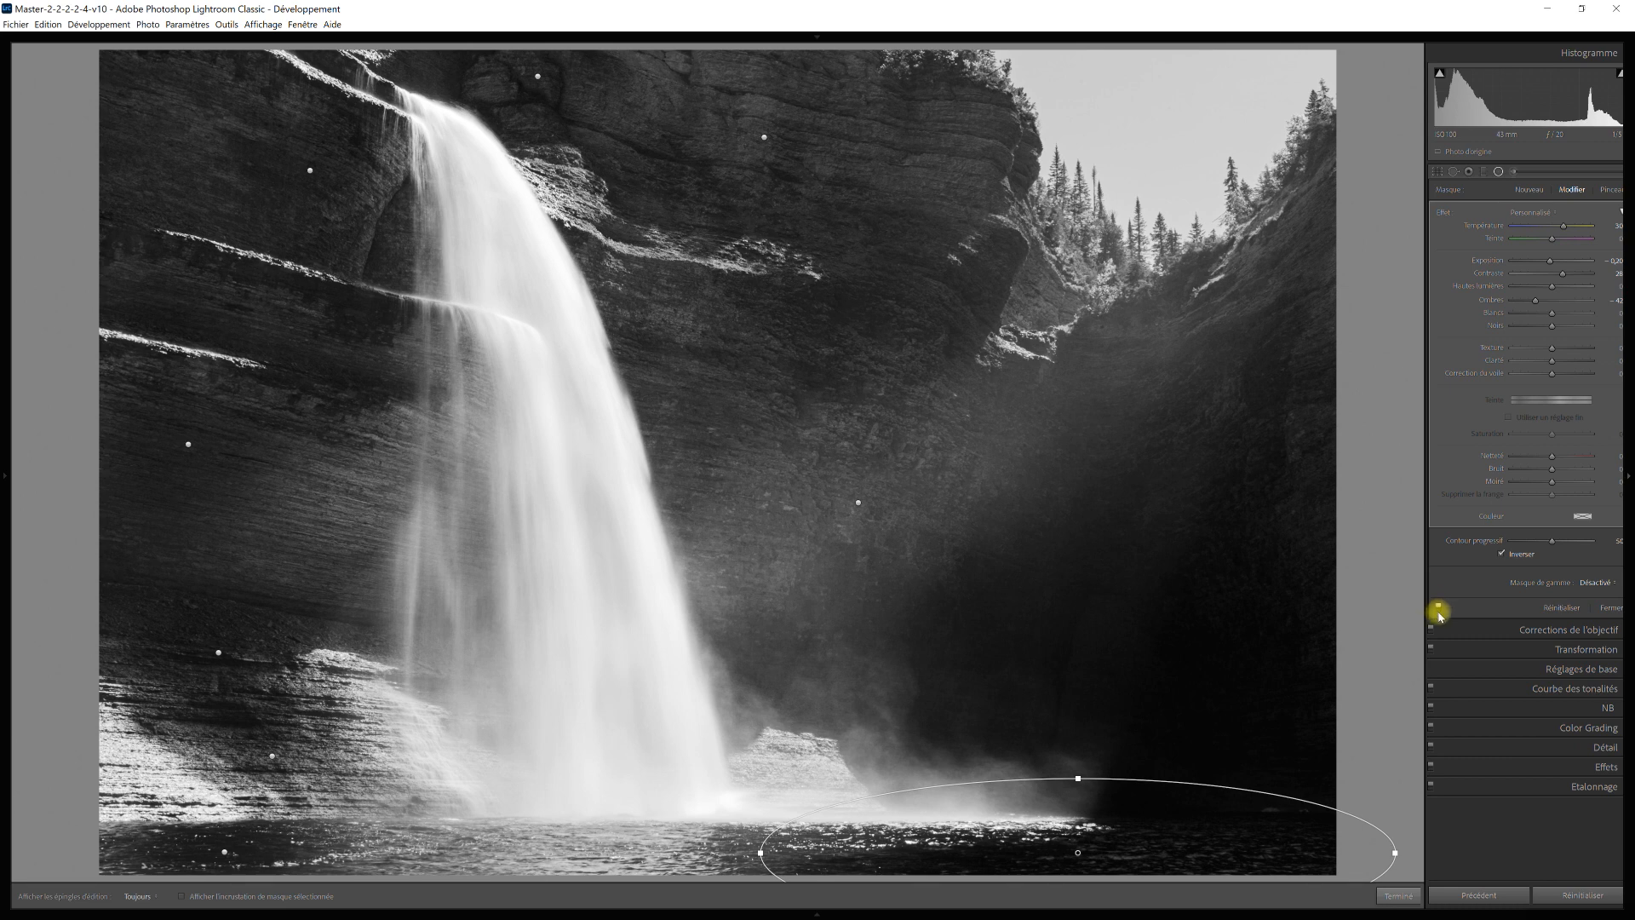
click(1439, 608)
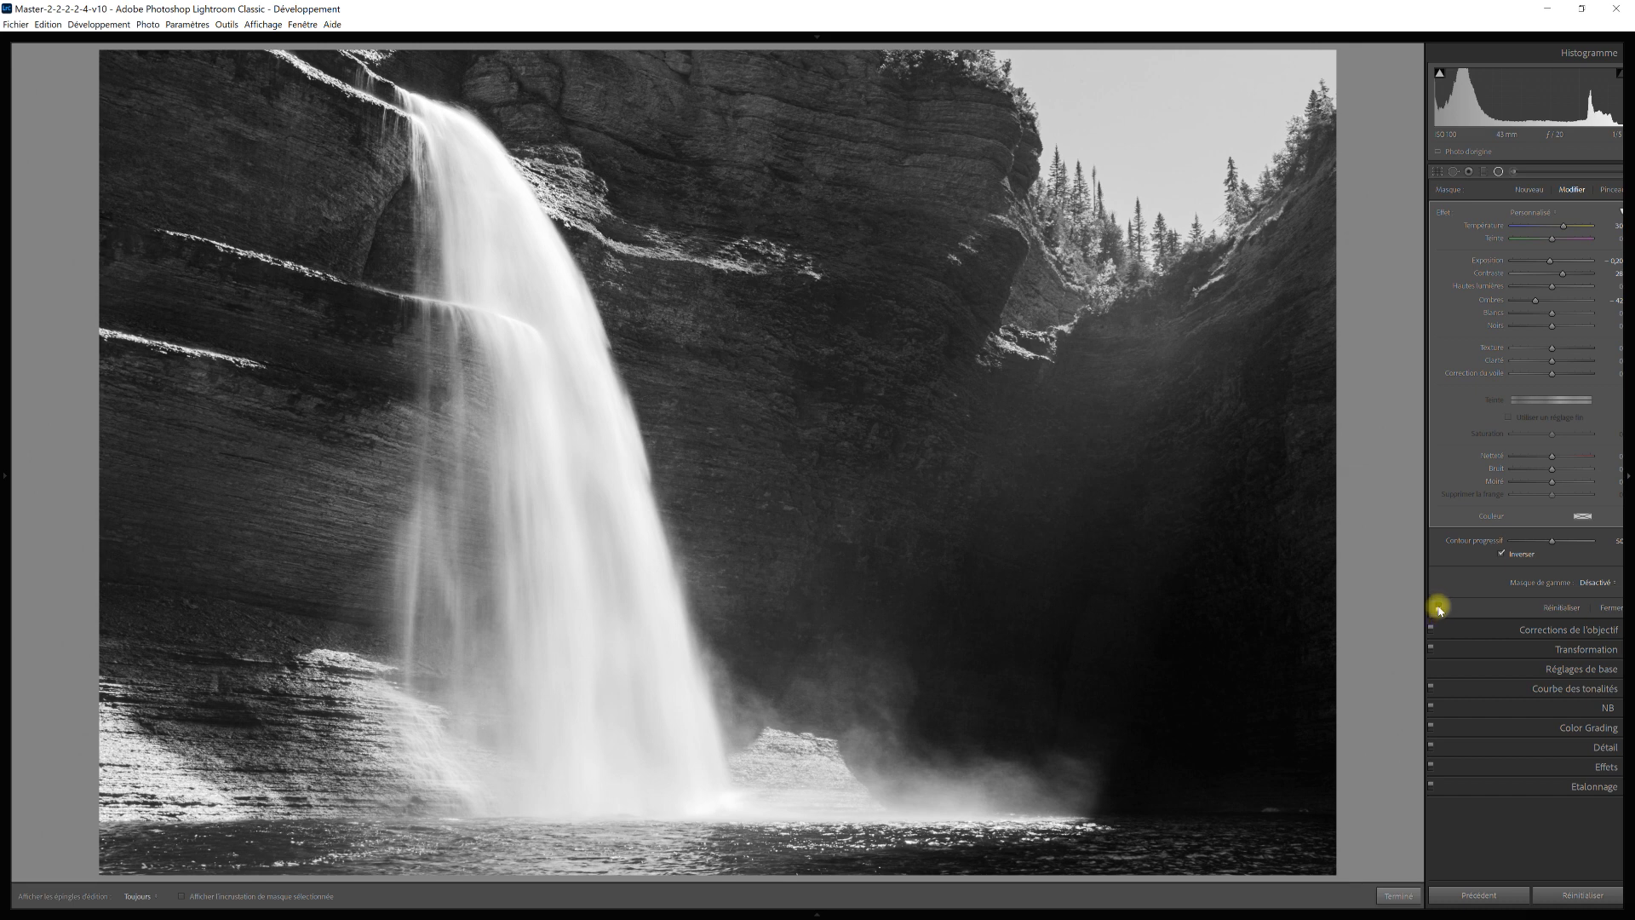
click(1439, 607)
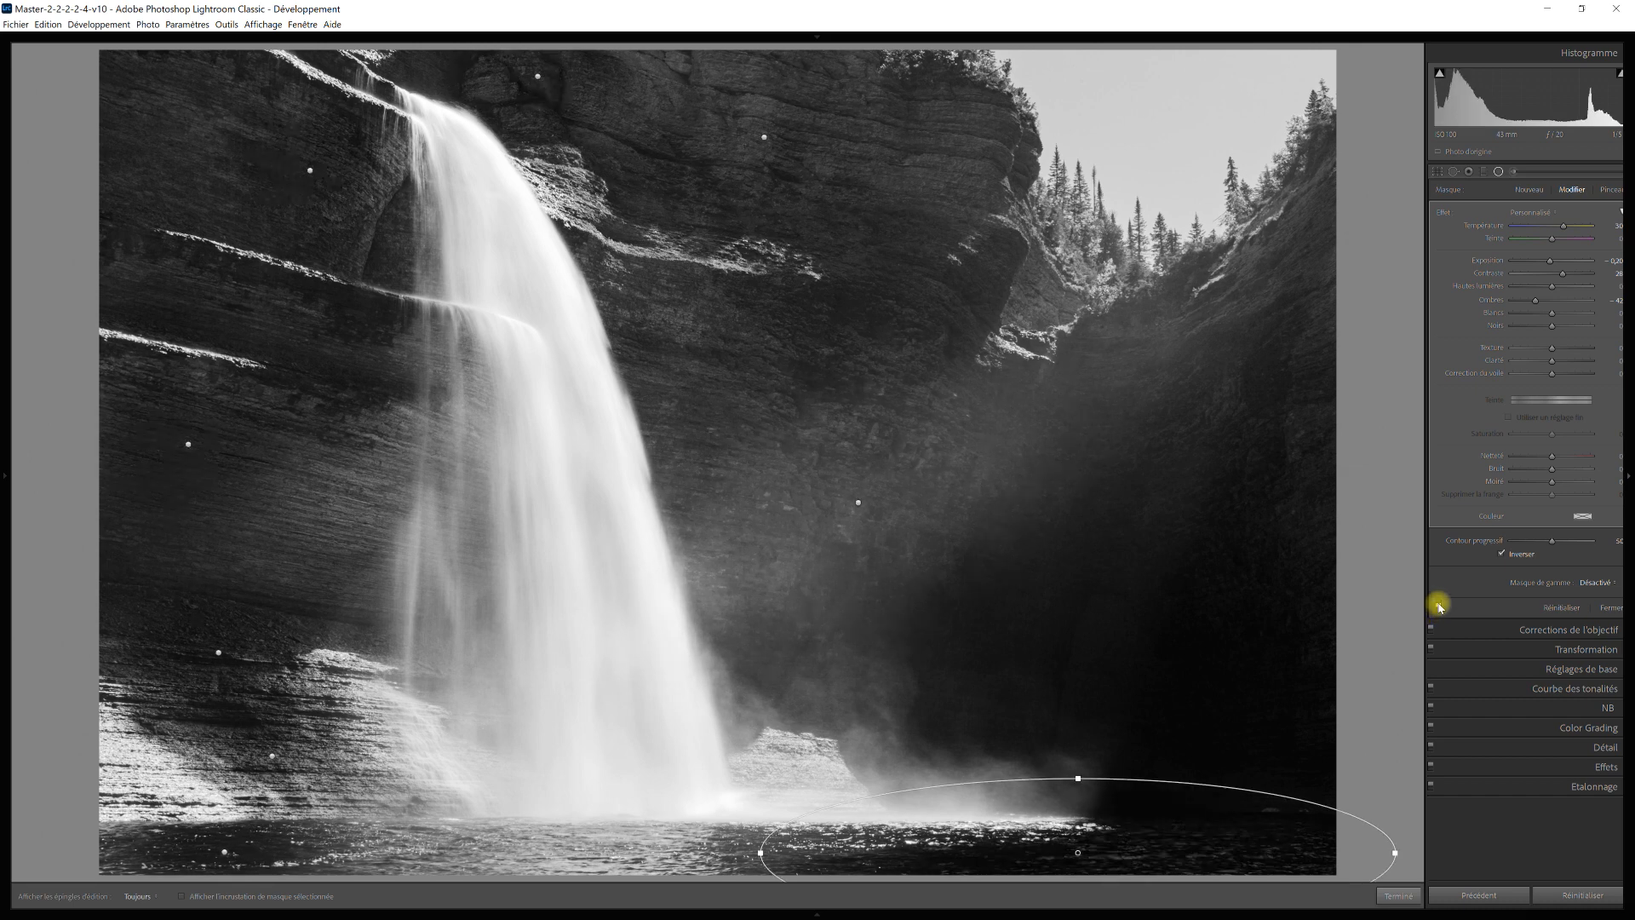
click(1609, 608)
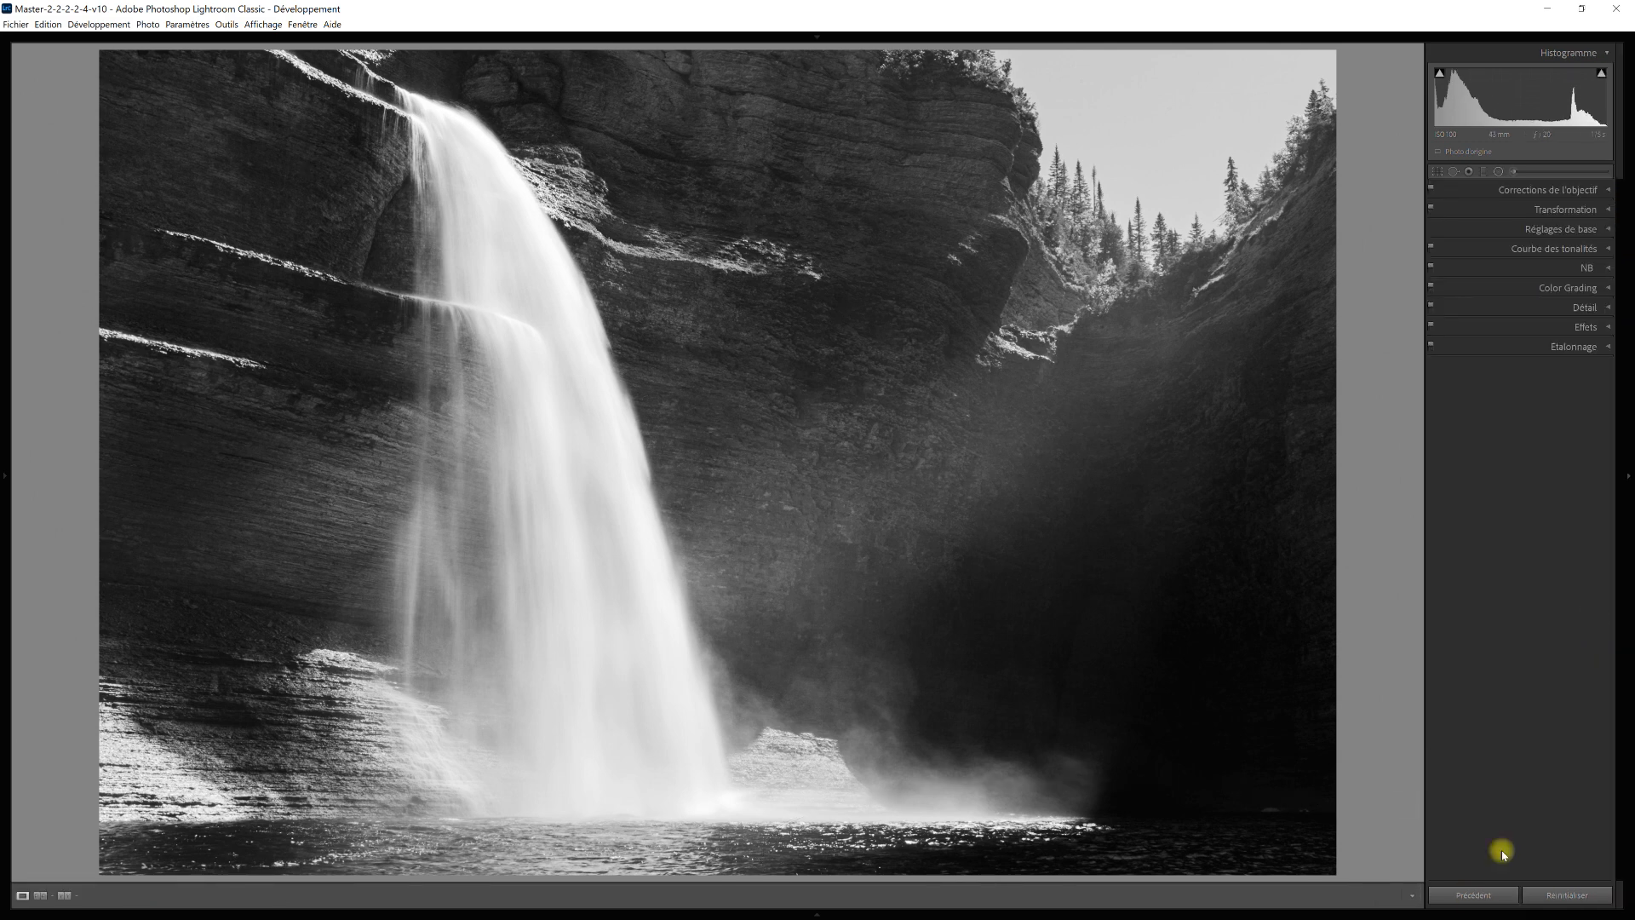
- Lower the photo's overall exposure slightly in the basic adjustments
click(1610, 230)
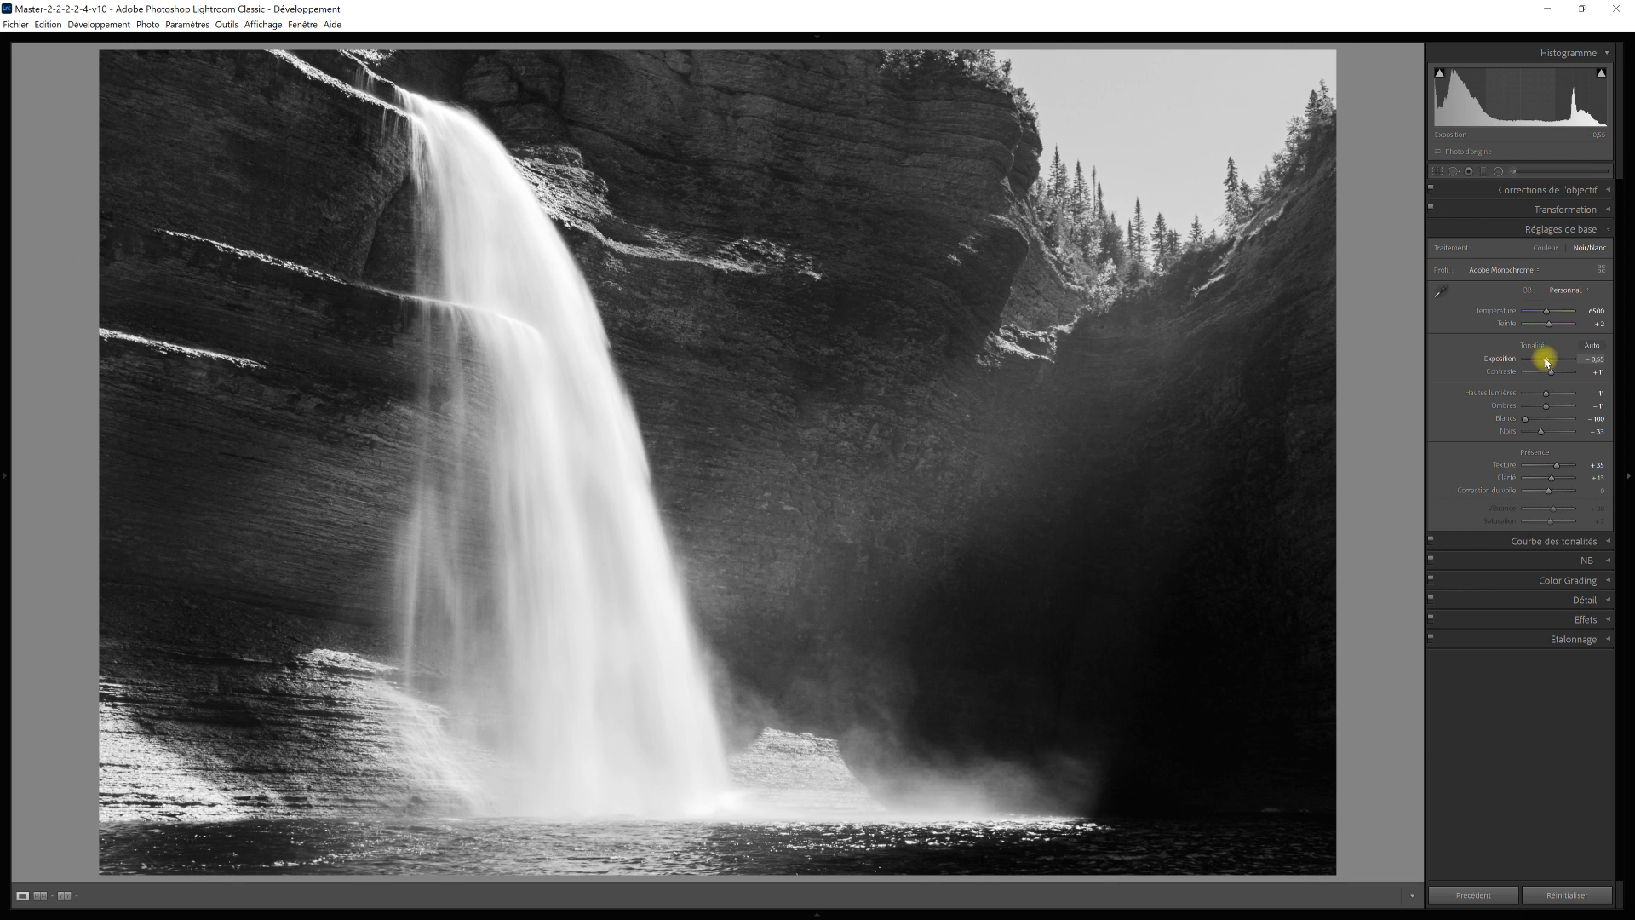
drag(1546, 361, 1545, 361)
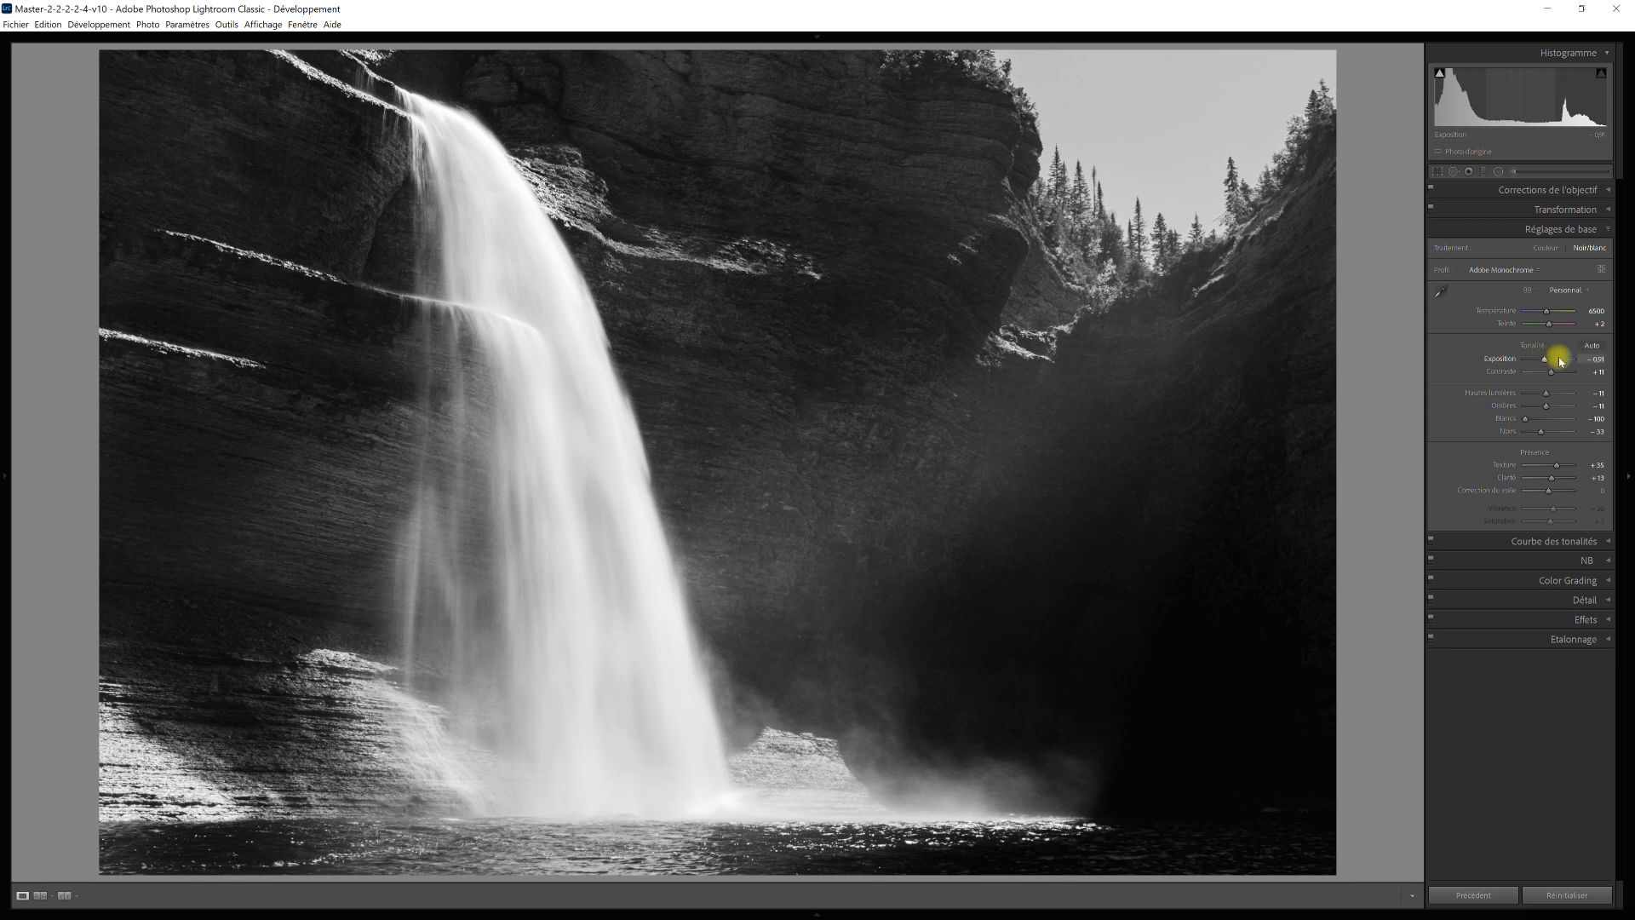
- Tint the photo's shadows and highlights a subtle cool blue with Color Grading
click(1607, 580)
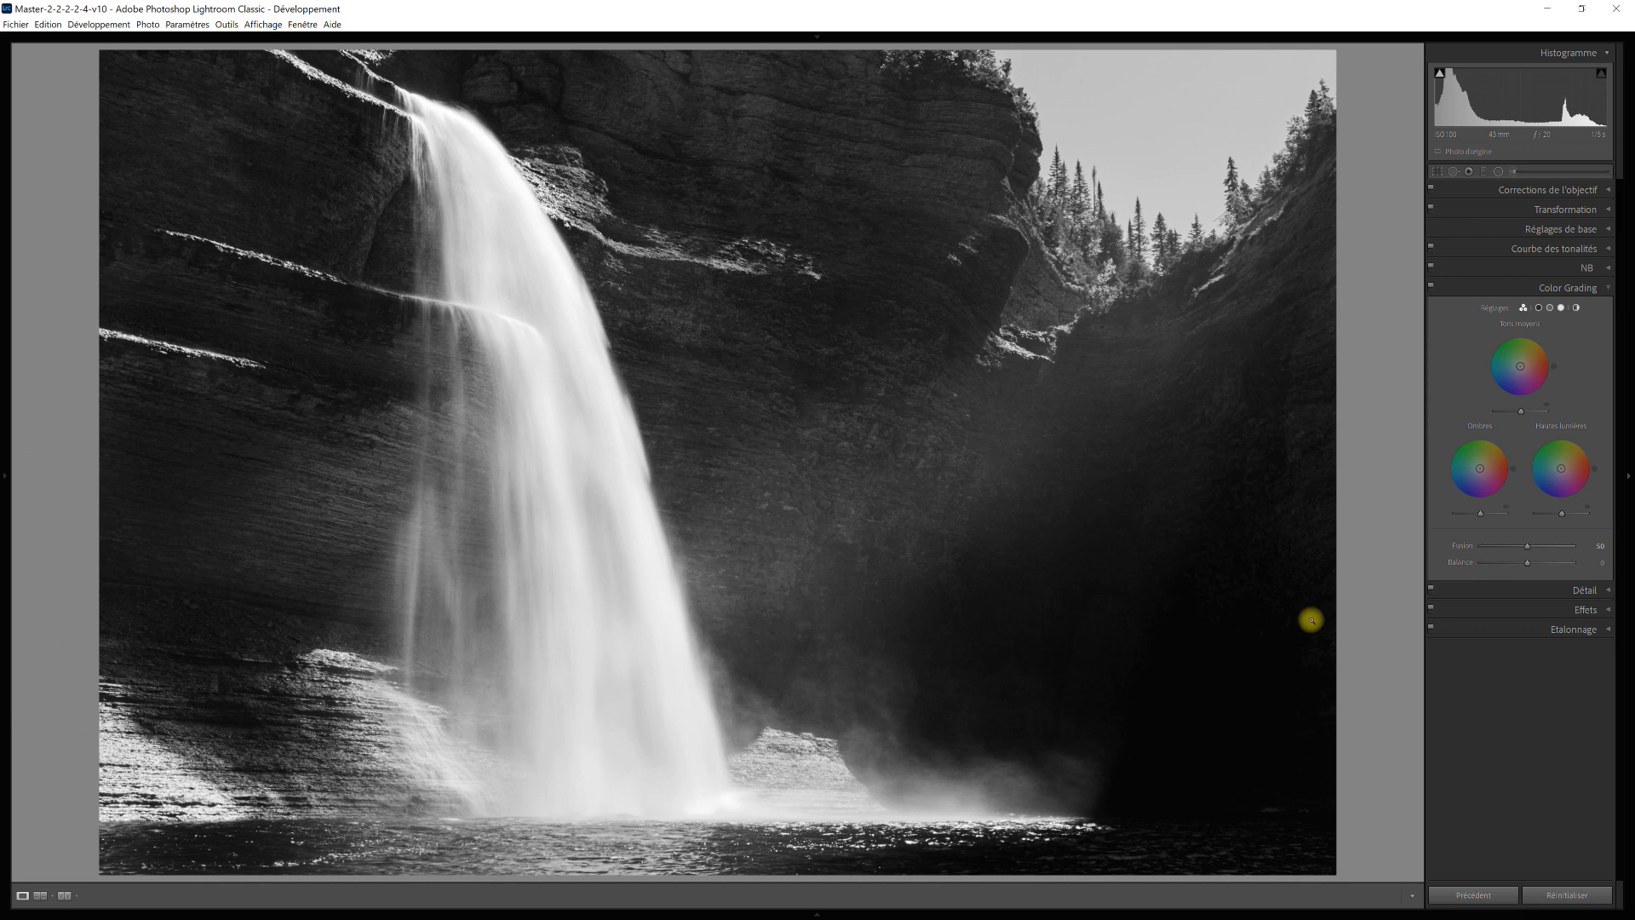
mouse_move(1479, 469)
mouse_down()
mouse_move(1451, 478)
mouse_move(1464, 484)
mouse_up()
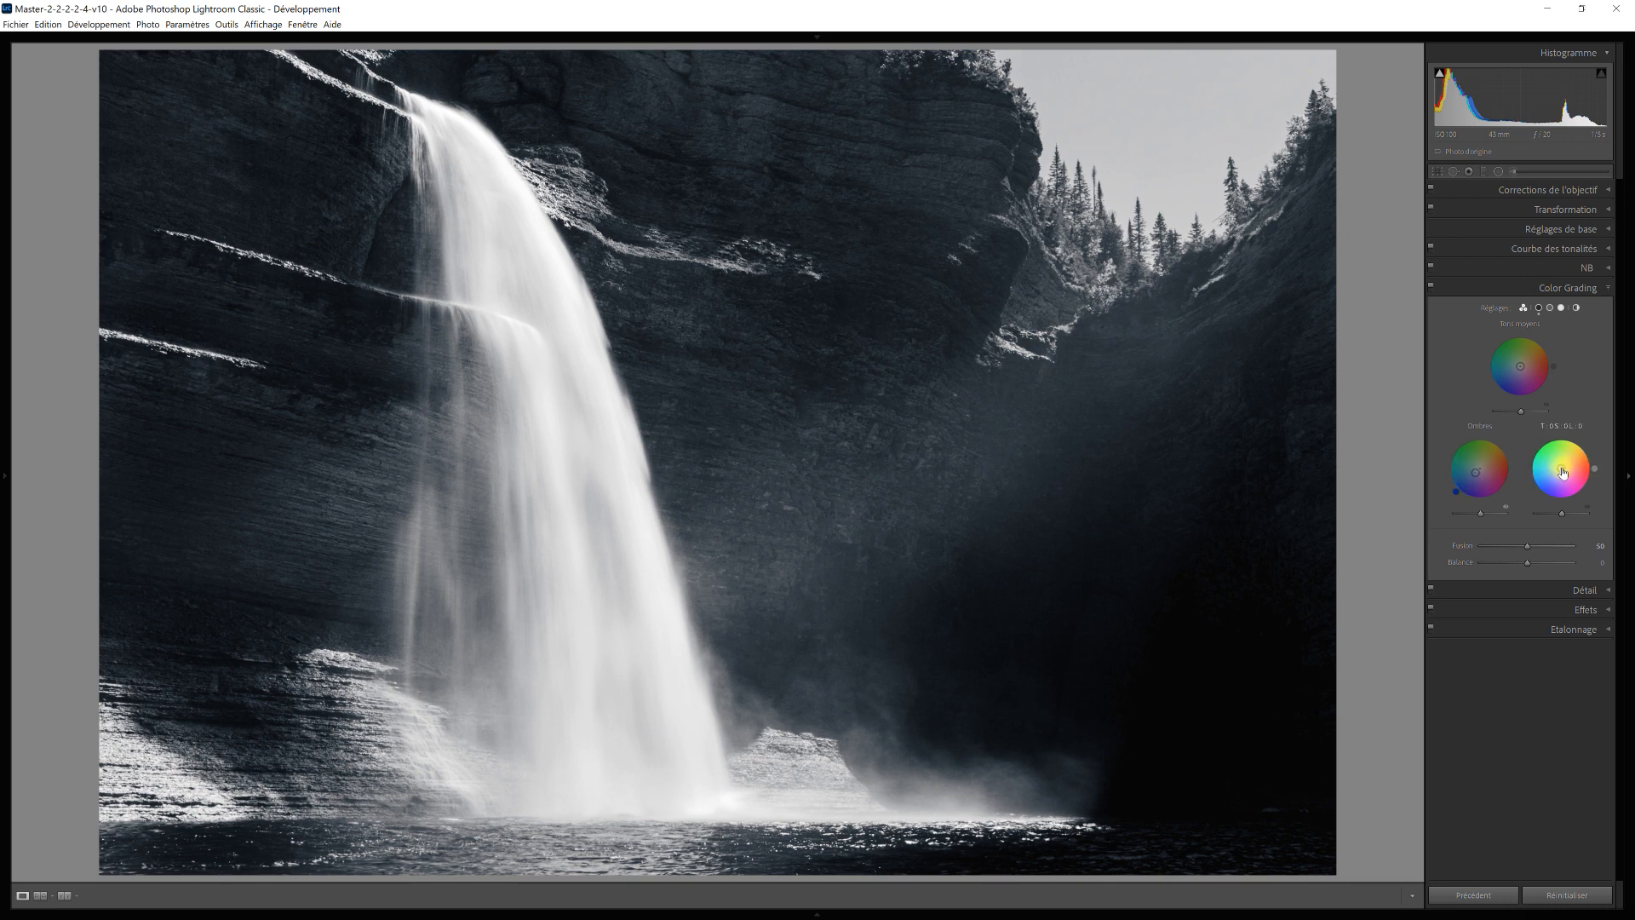
drag(1562, 471, 1558, 471)
drag(1561, 477, 1535, 493)
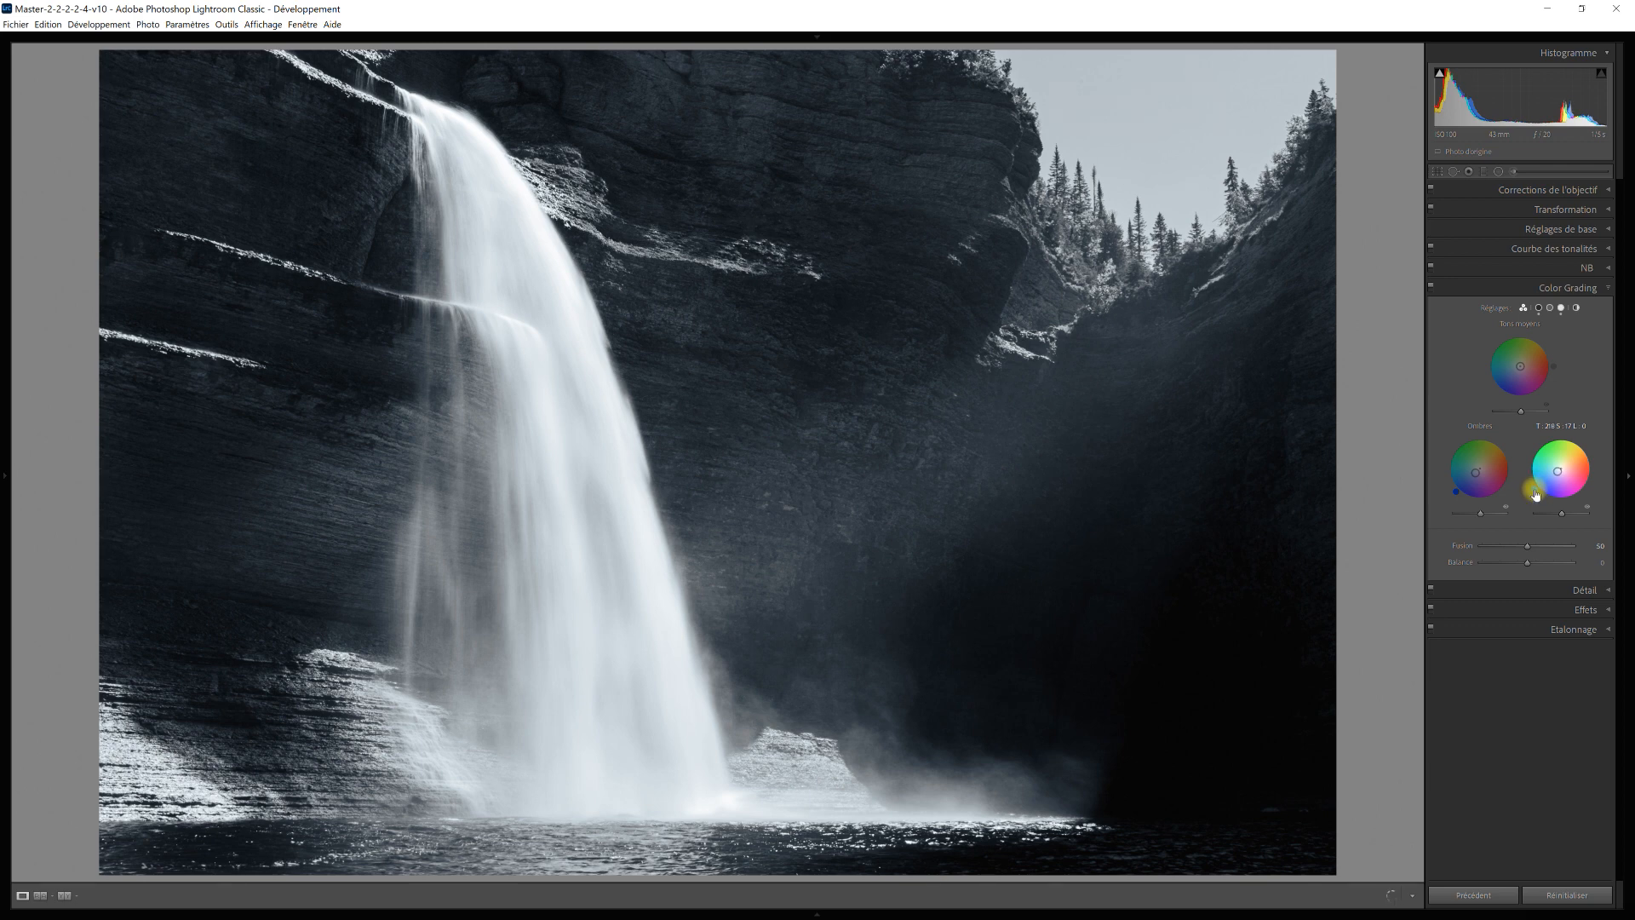